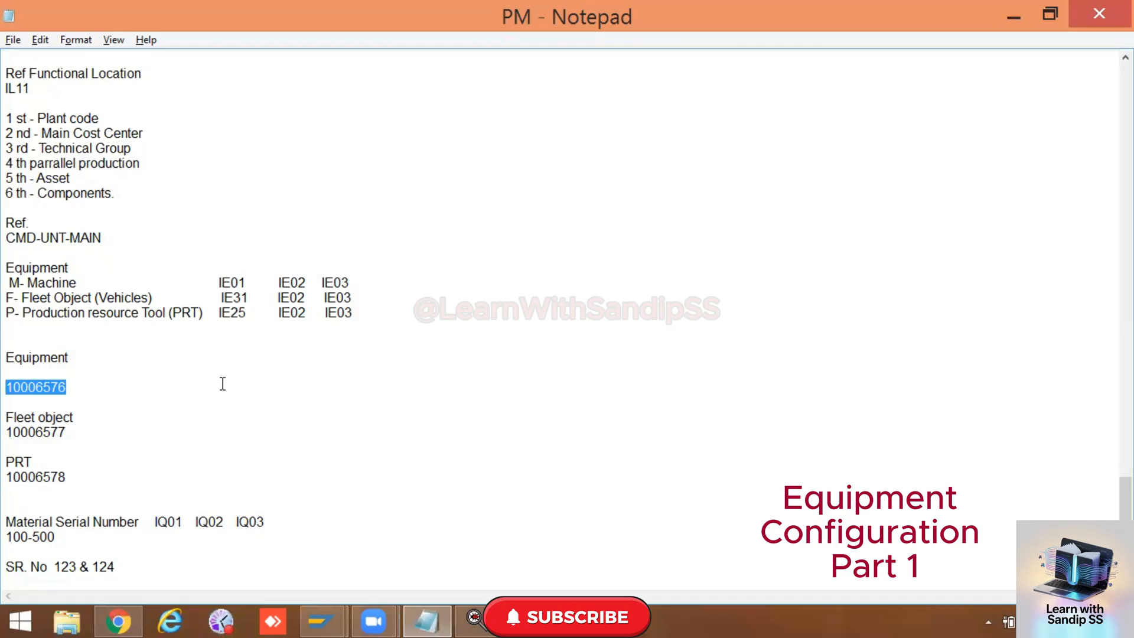
Step: Switch to the SAP session, run transaction SPRO and open the SAP Reference IMG
left_click(321, 620)
left_click(371, 562)
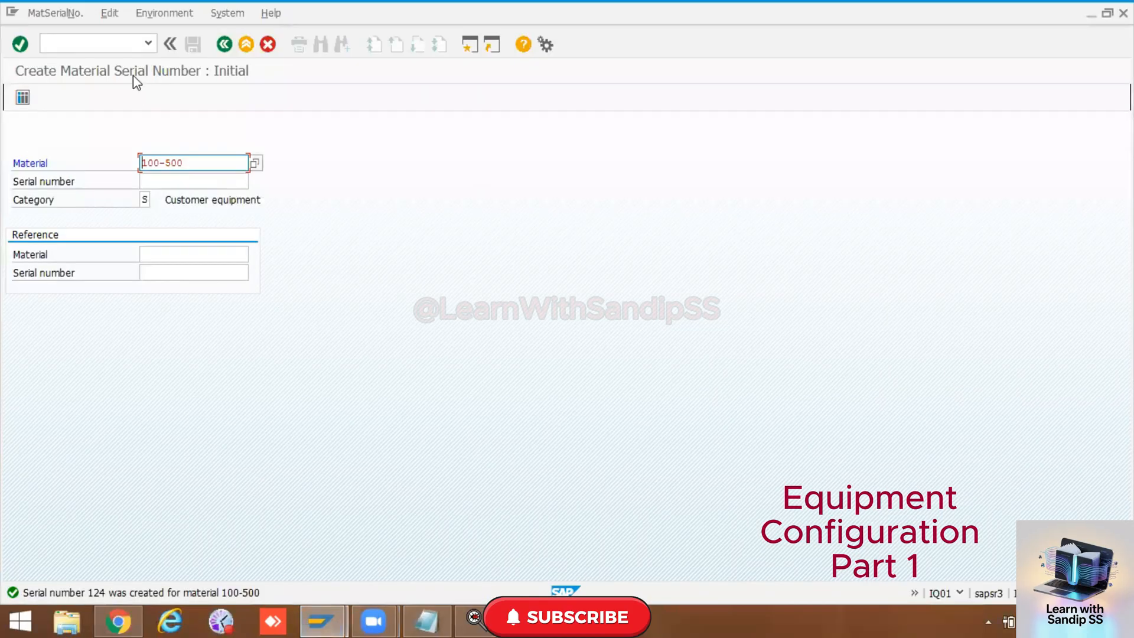
left_click(124, 43)
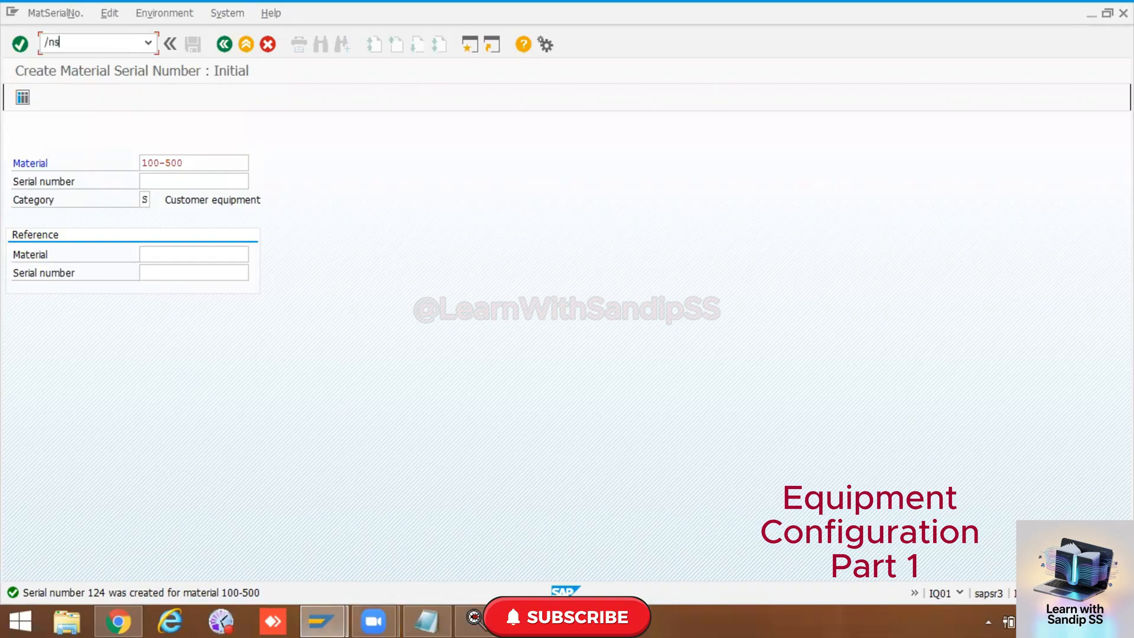
key("Return")
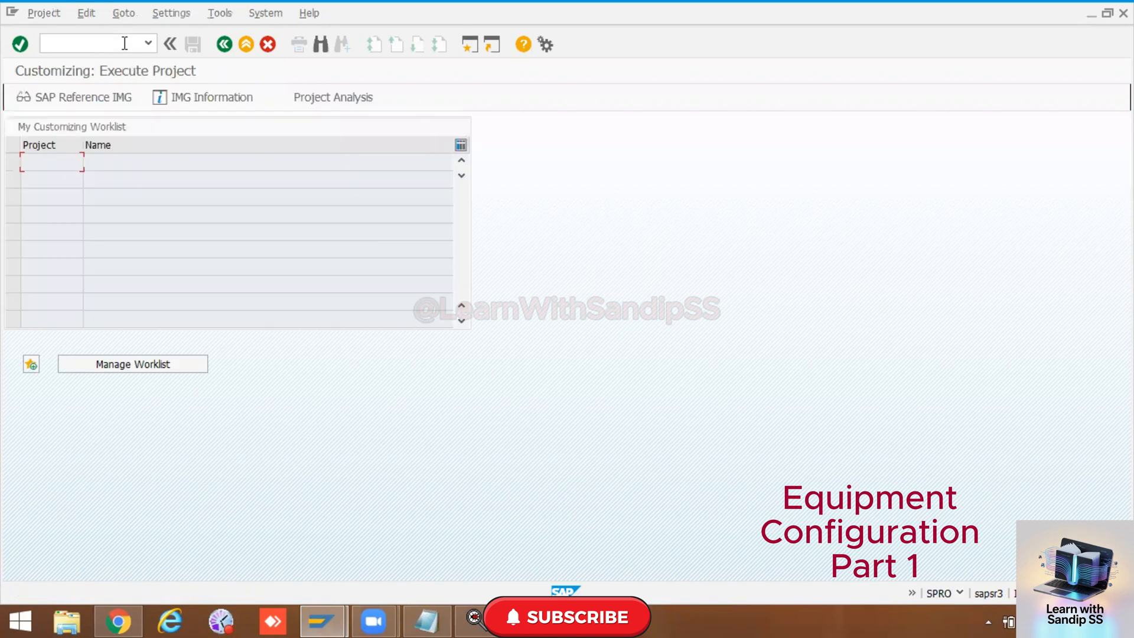
left_click(104, 100)
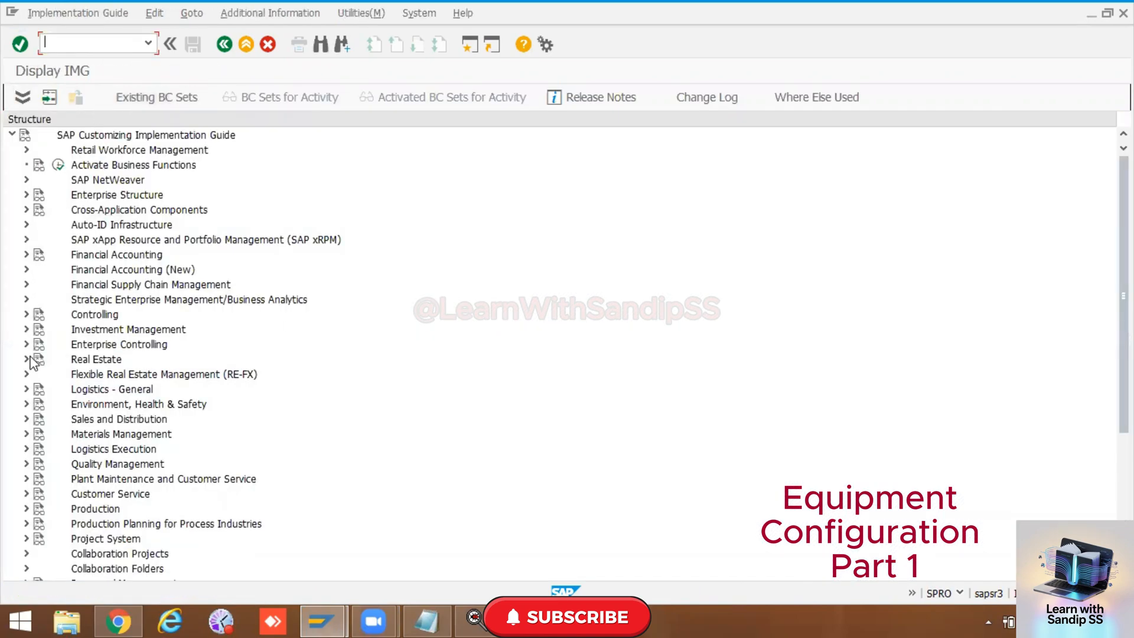
Step: Open the Maintain Equipment Category activity under Plant Maintenance and Customer Service, Master Data, Technical Objects, Equipment, Equipment Categories
left_click(27, 479)
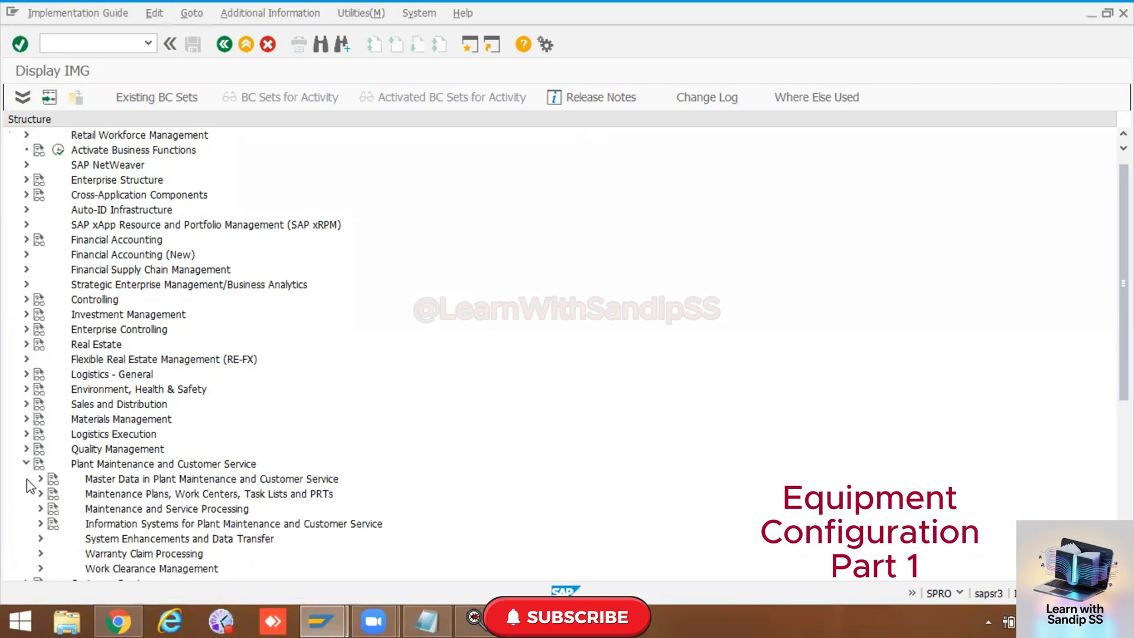
left_click(40, 479)
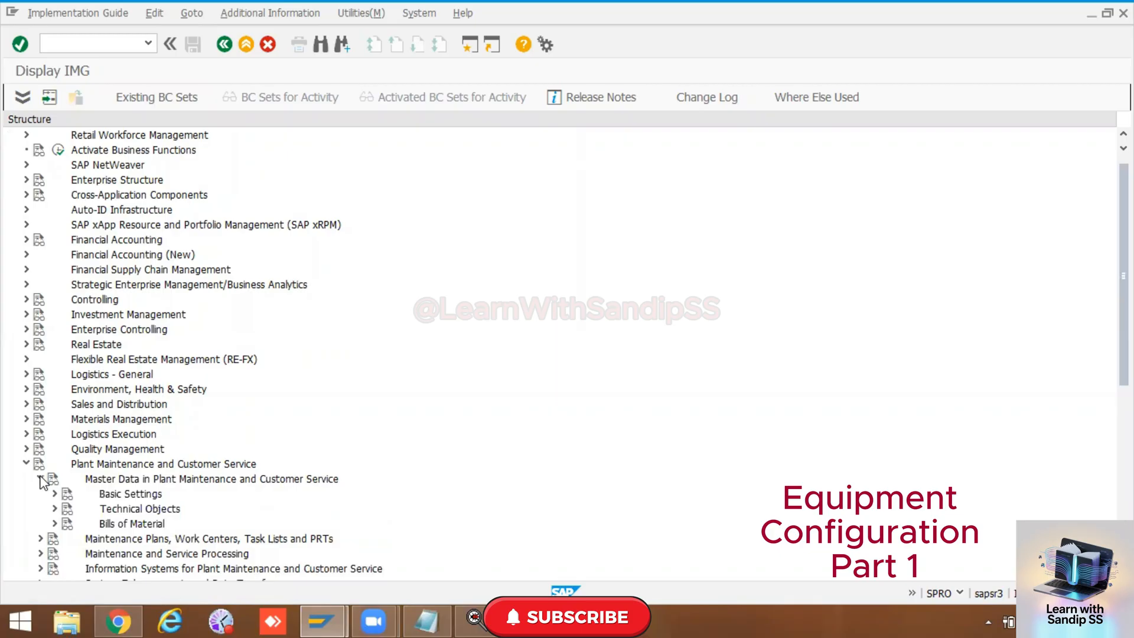
left_click(56, 509)
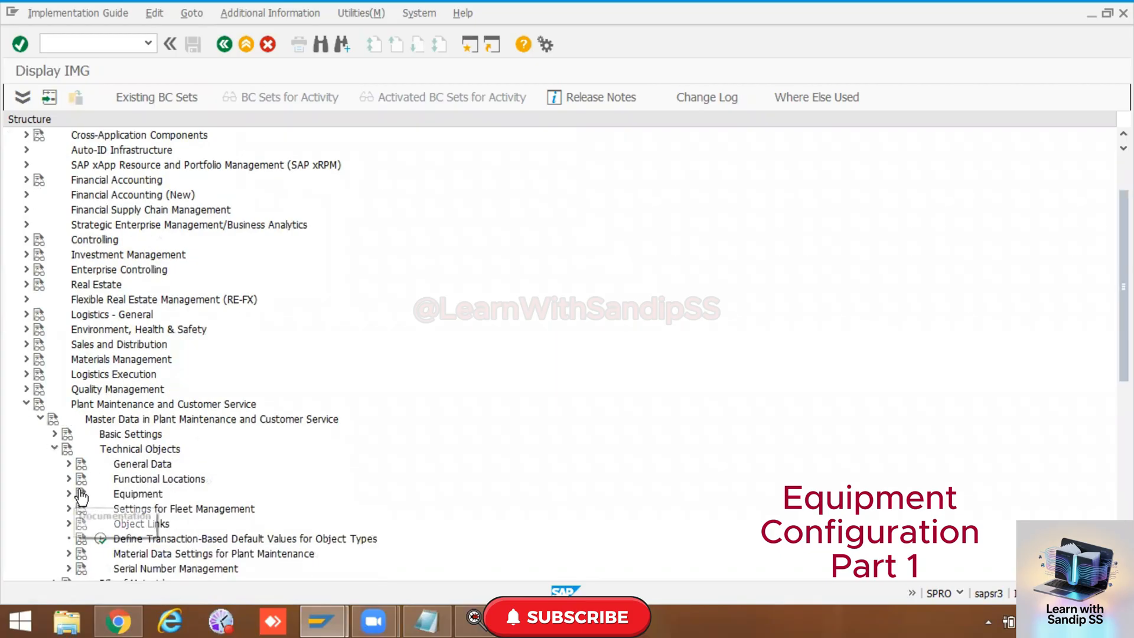
left_click(68, 493)
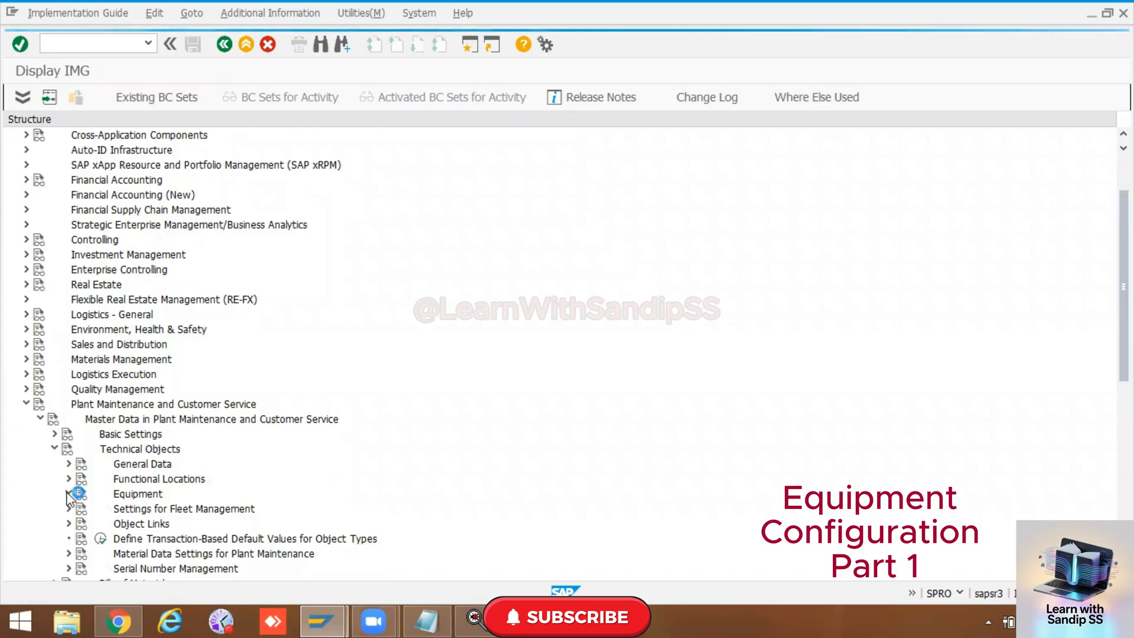
scroll(226, 479, "down", 3)
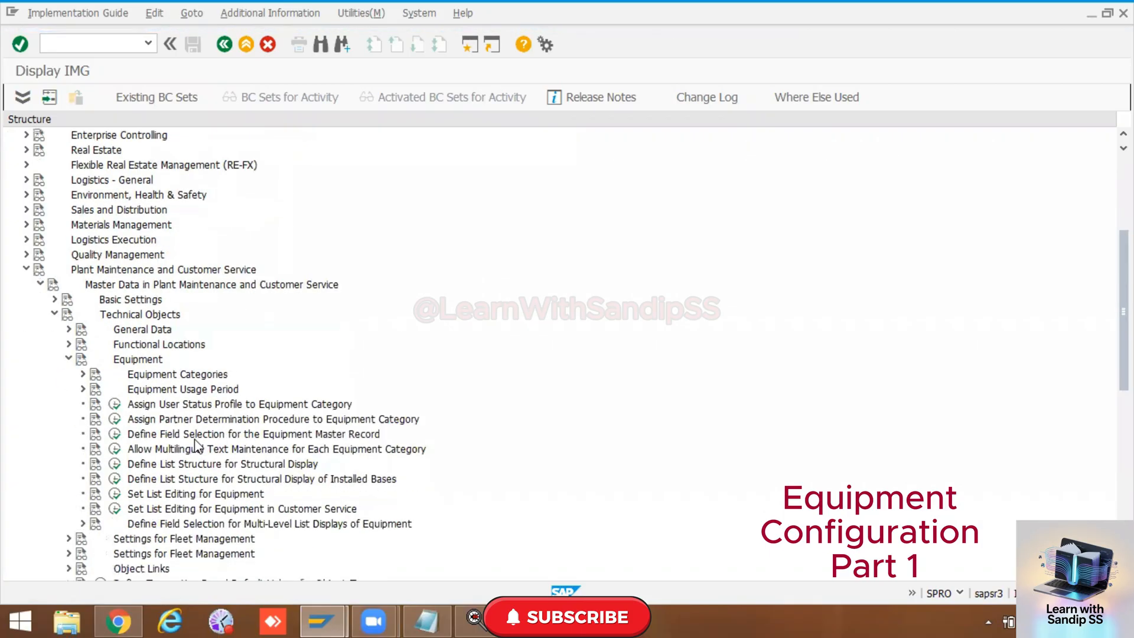
scroll(195, 445, "down", 3)
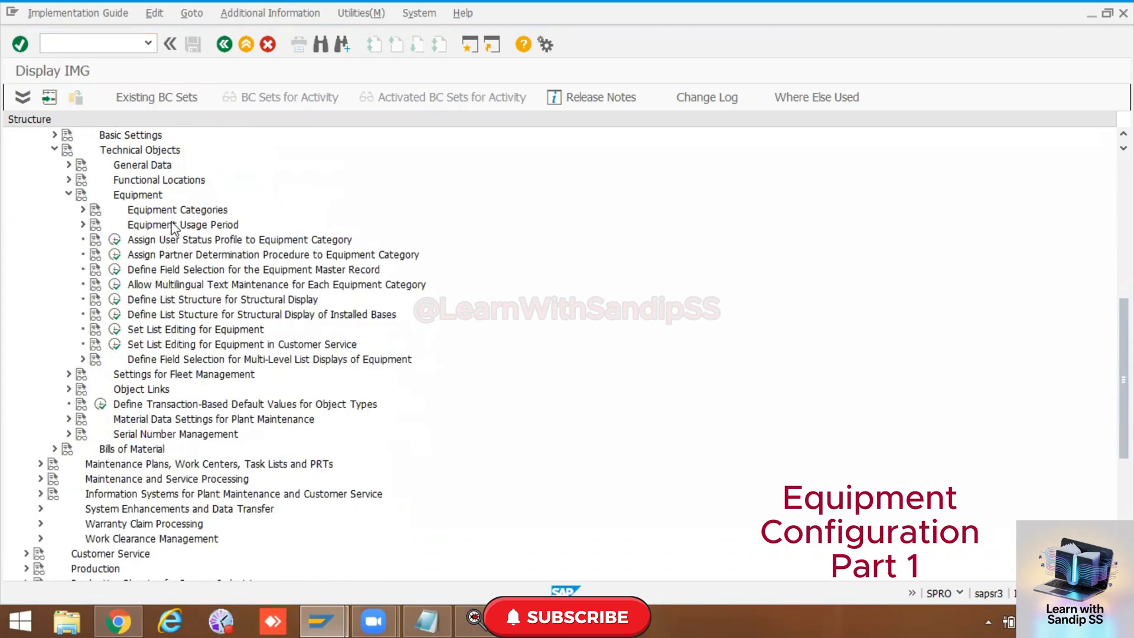
left_click(82, 210)
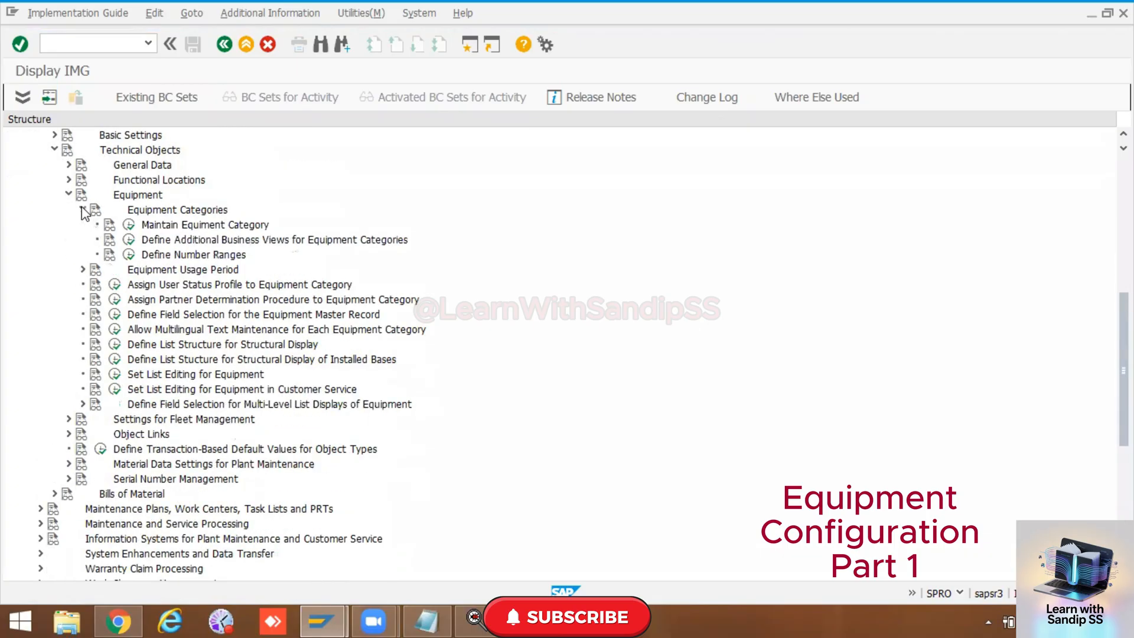
left_click(129, 228)
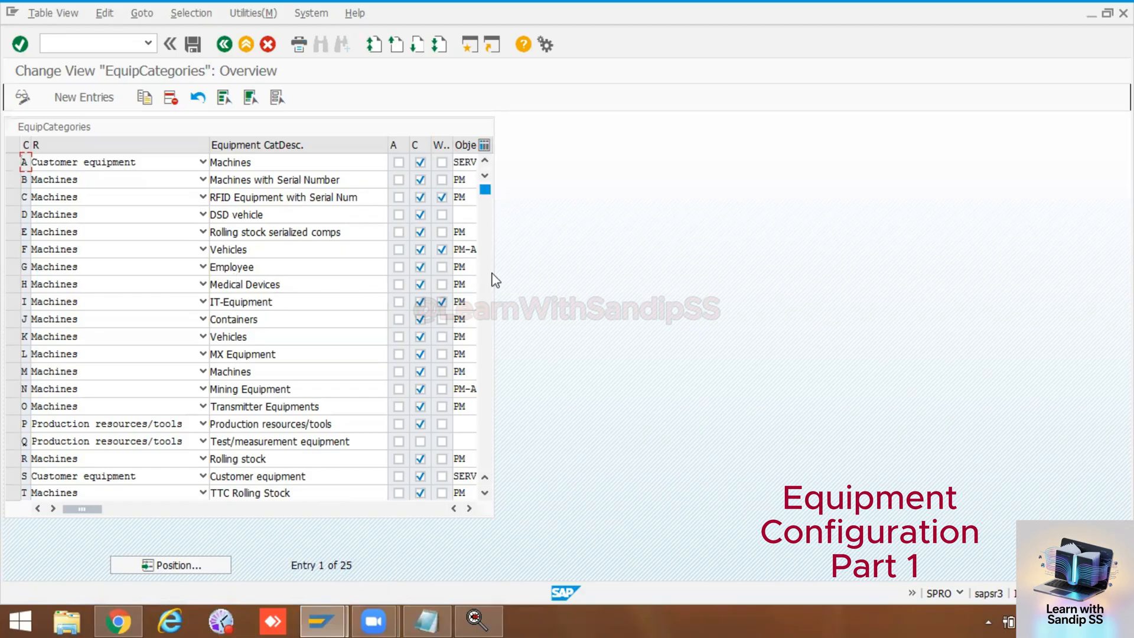
Step: Widen the A, WFE and View profile columns and narrow the Object info column in the equipment categories table
left_click(469, 508)
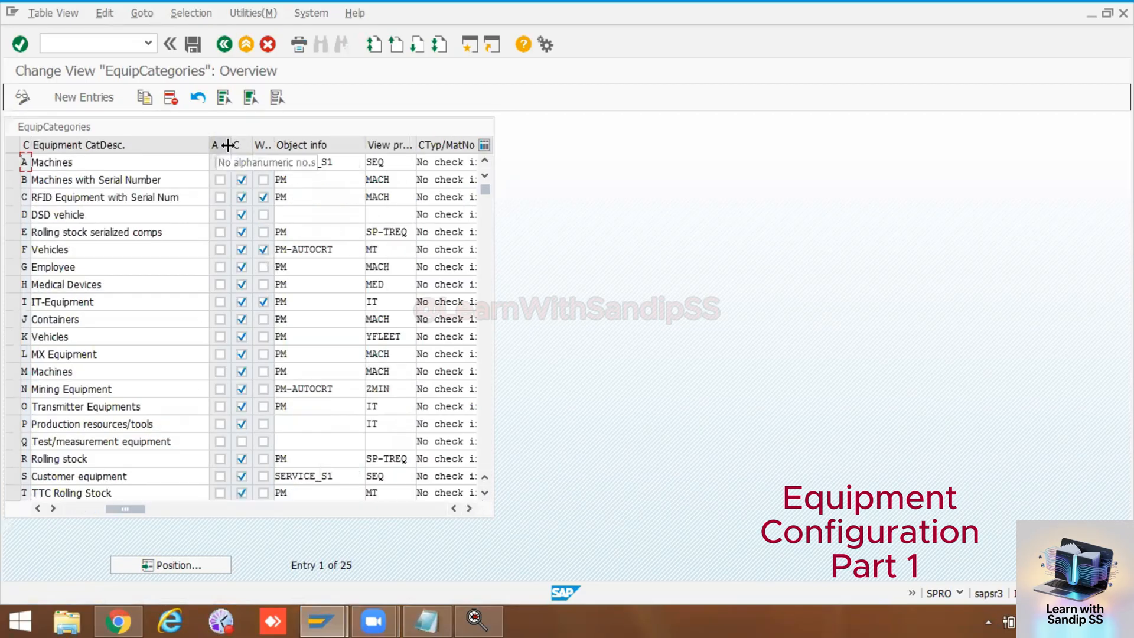
left_click_drag(227, 145, 245, 144)
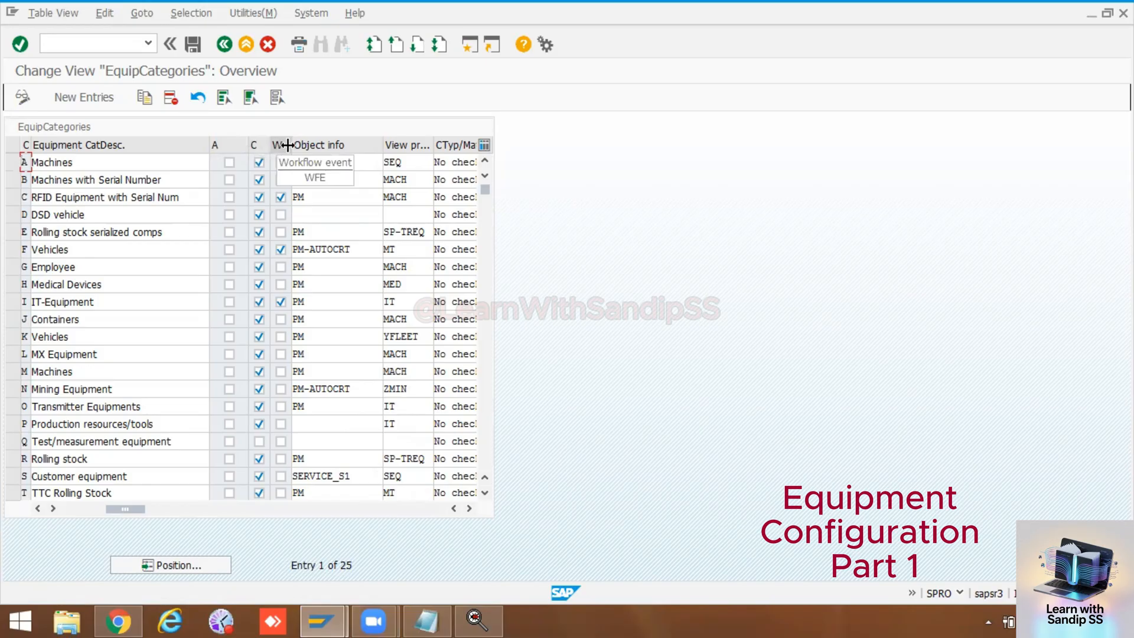
left_click_drag(289, 145, 312, 145)
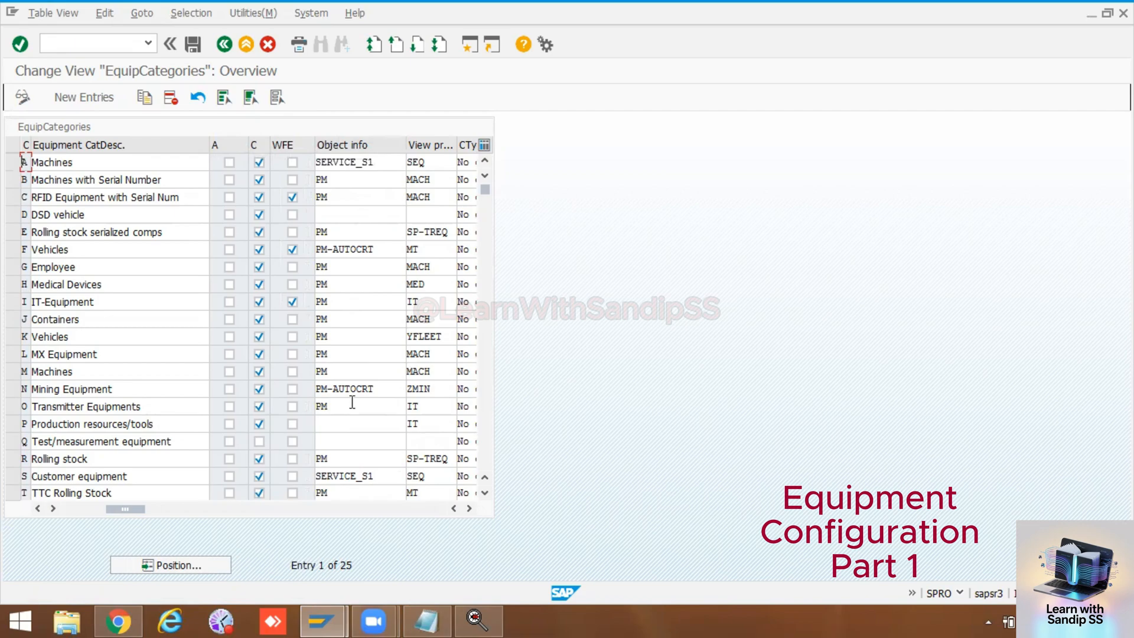
left_click_drag(402, 150, 384, 150)
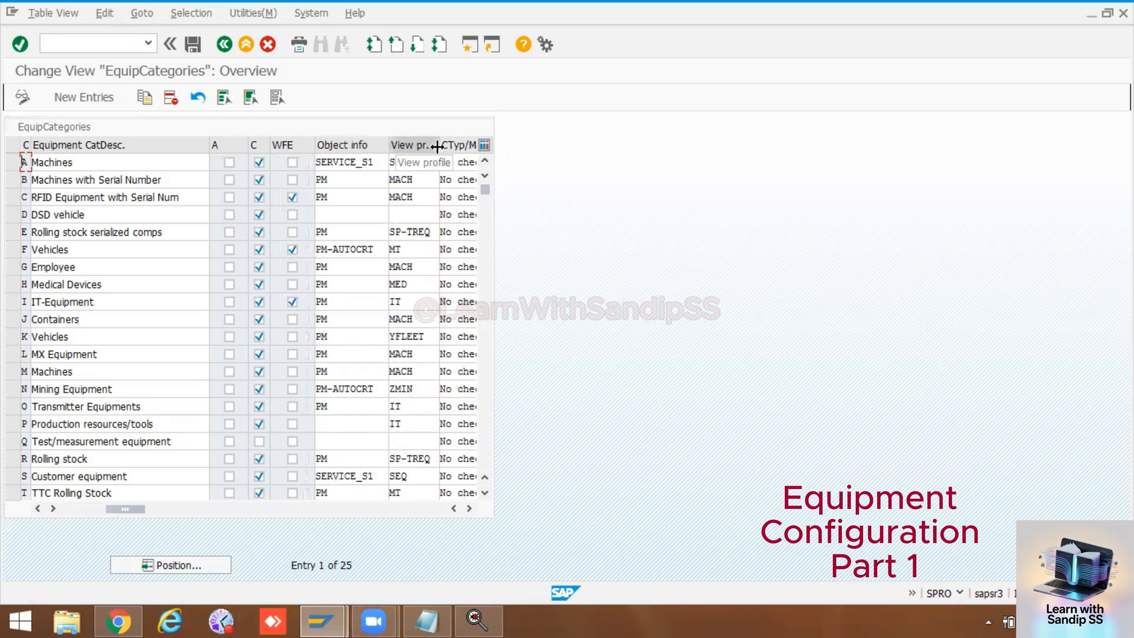
left_click_drag(437, 146, 534, 146)
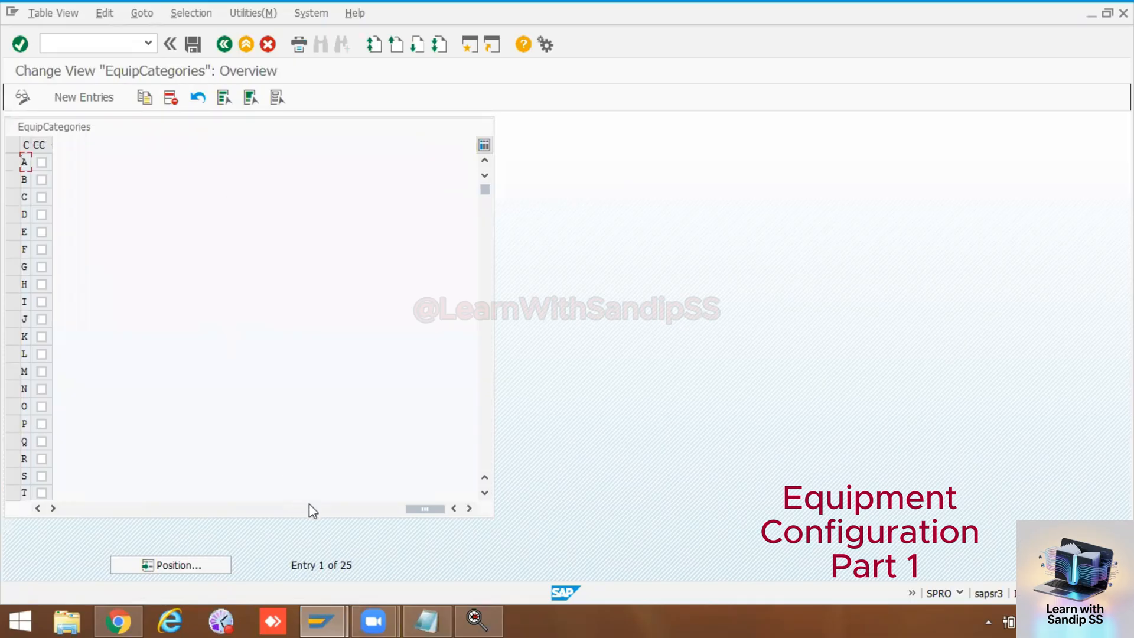
left_click_drag(418, 509, 263, 522)
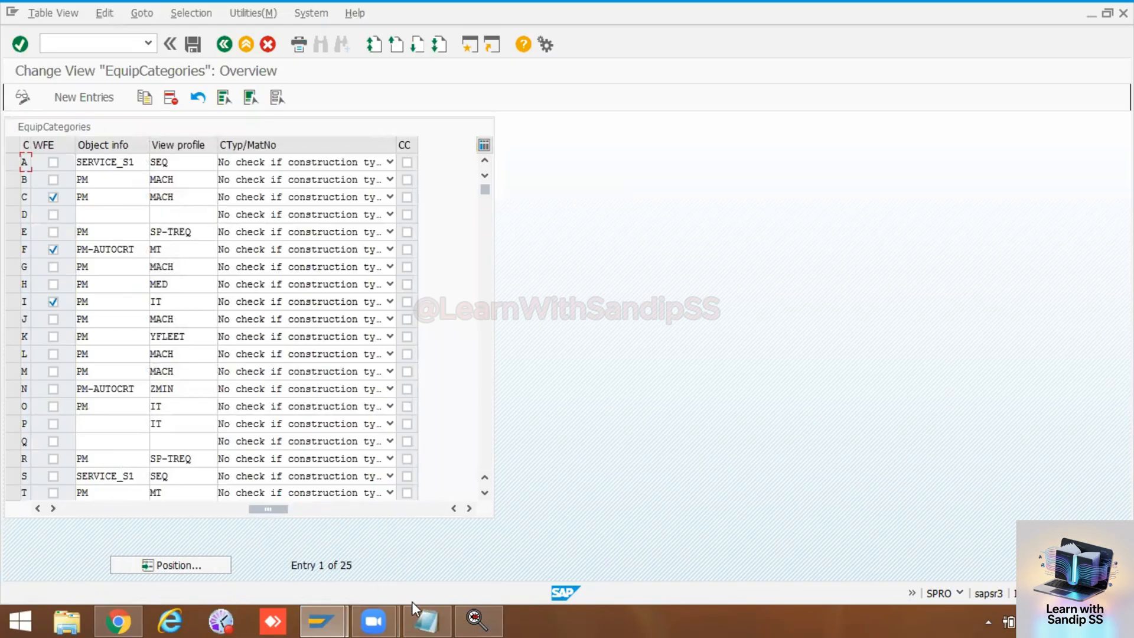
Step: Review the fleet object, PRT and equipment numbers in the PM Notepad notes, then return to the SAP equipment categories view
left_click(431, 620)
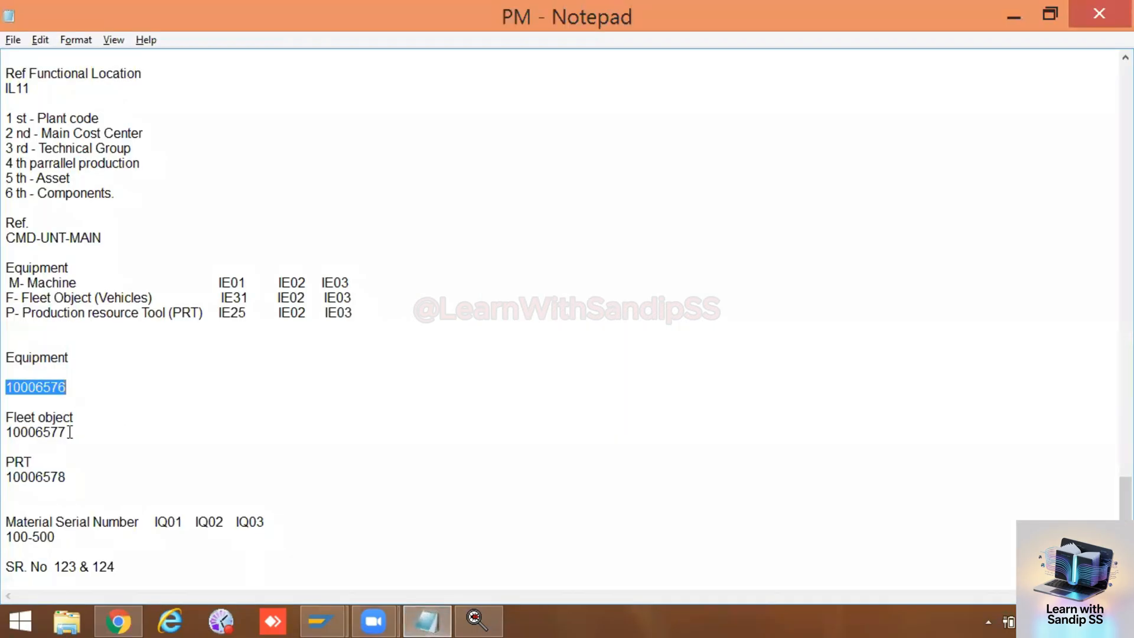
left_click_drag(70, 432, 9, 430)
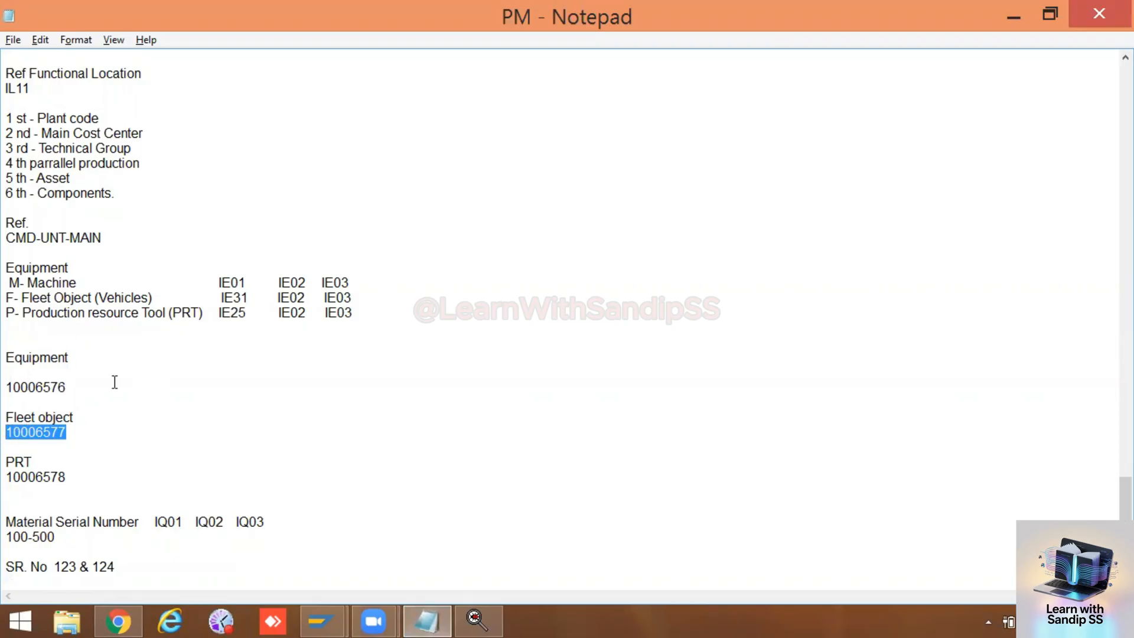
left_click_drag(68, 477, 11, 478)
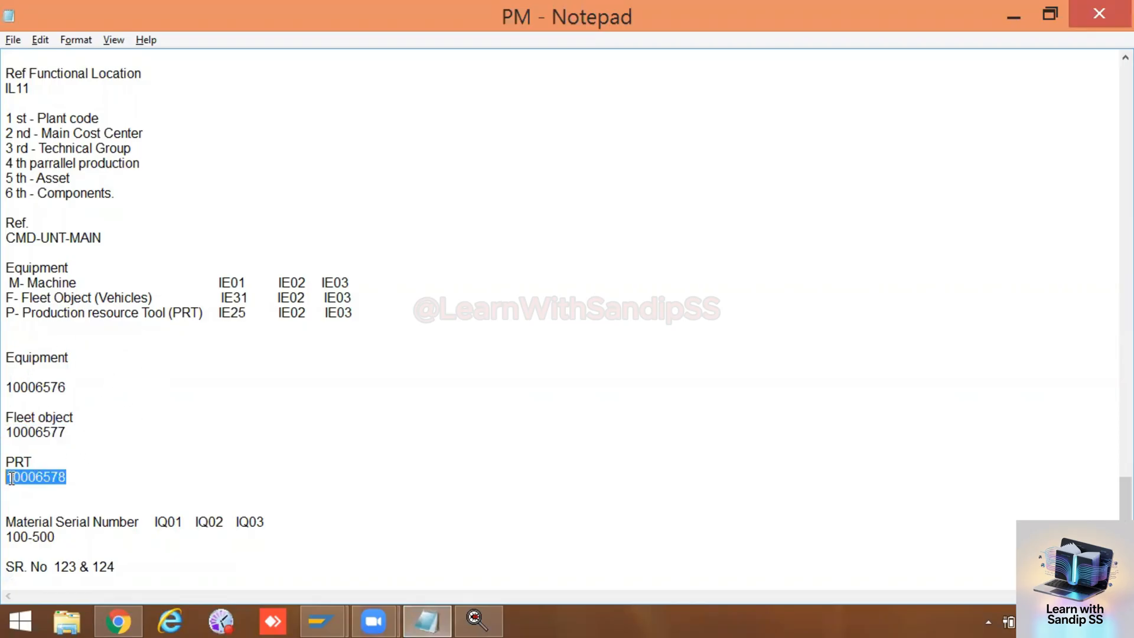
left_click_drag(68, 387, 4, 388)
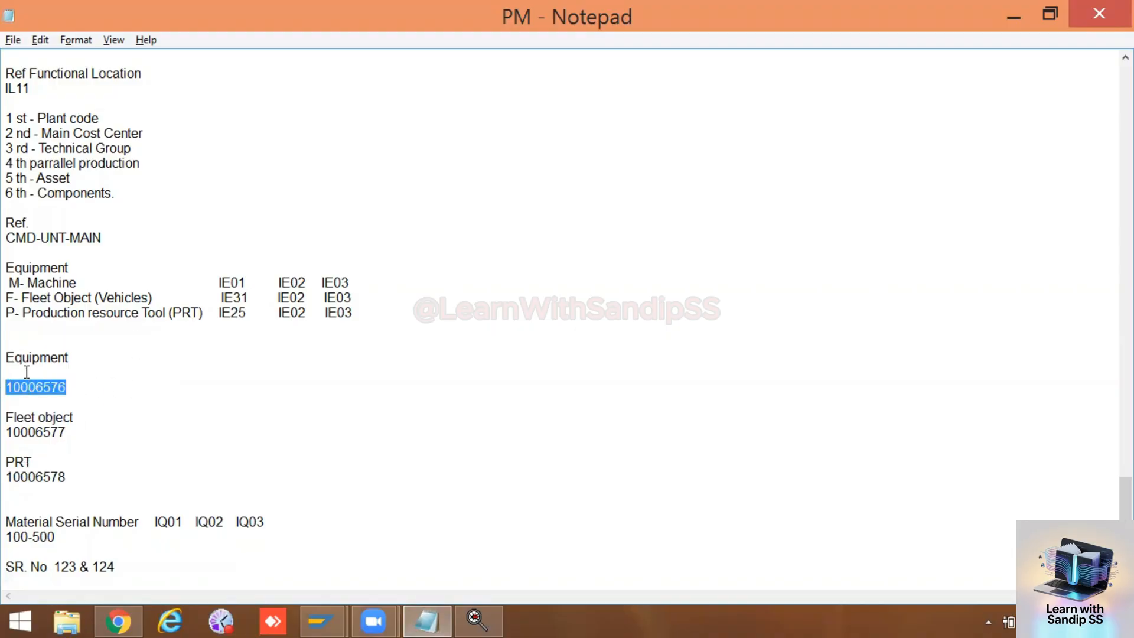
left_click(322, 620)
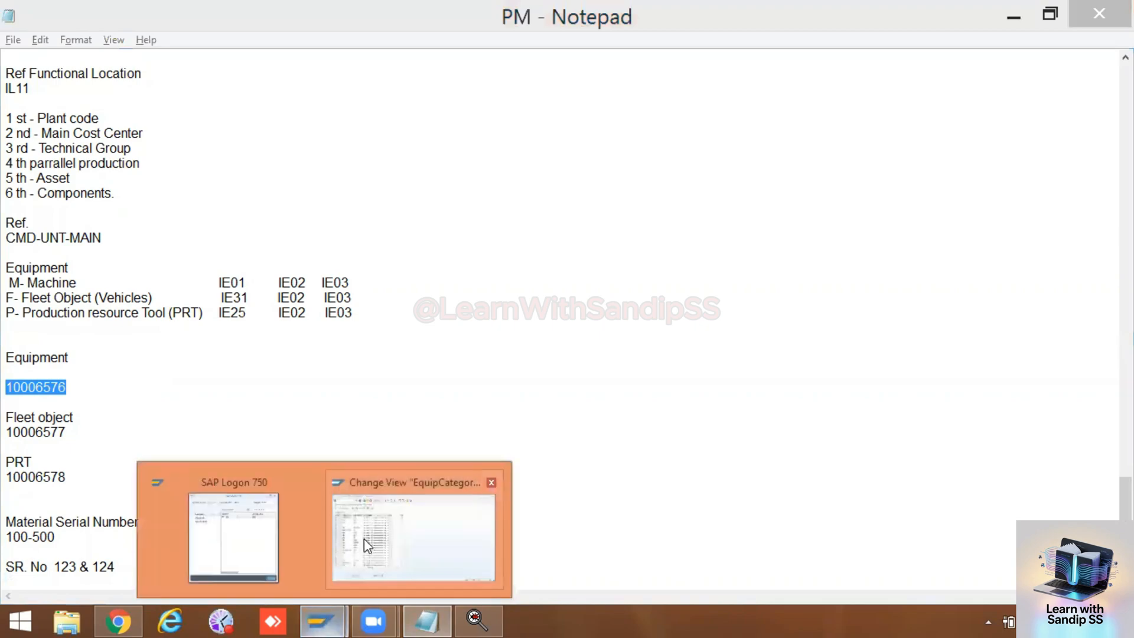
left_click(377, 538)
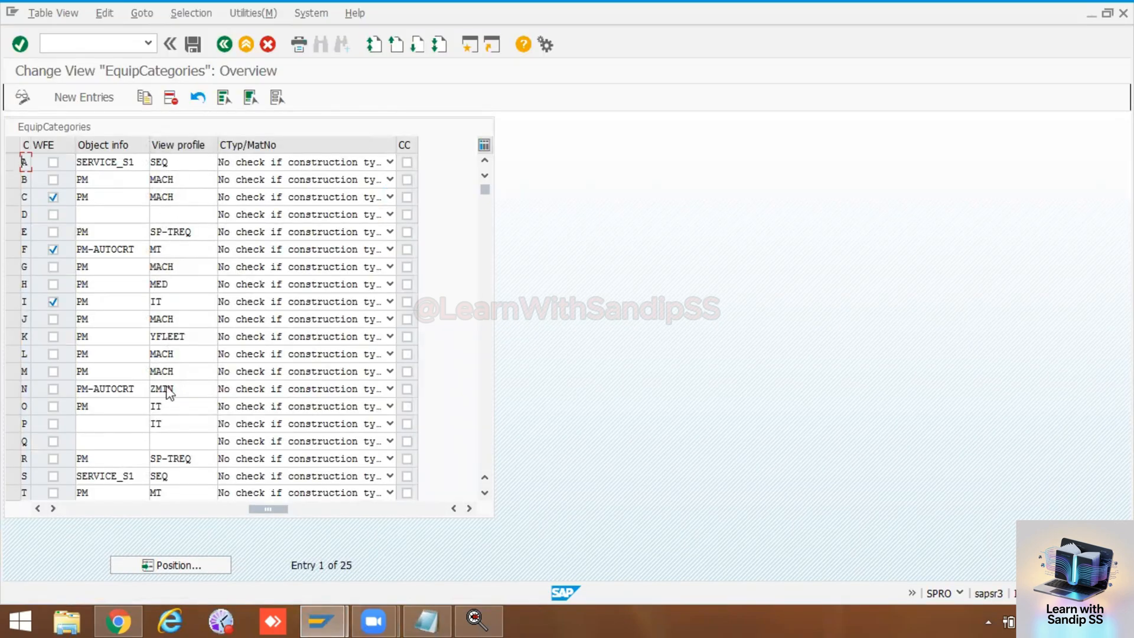
Step: Examine the reference categories and descriptions in the equipment categories table, such as DSD vehicle, Employee, IT-Equipment, Transmitter Equipments and Rolling stock
left_click_drag(267, 511, 151, 513)
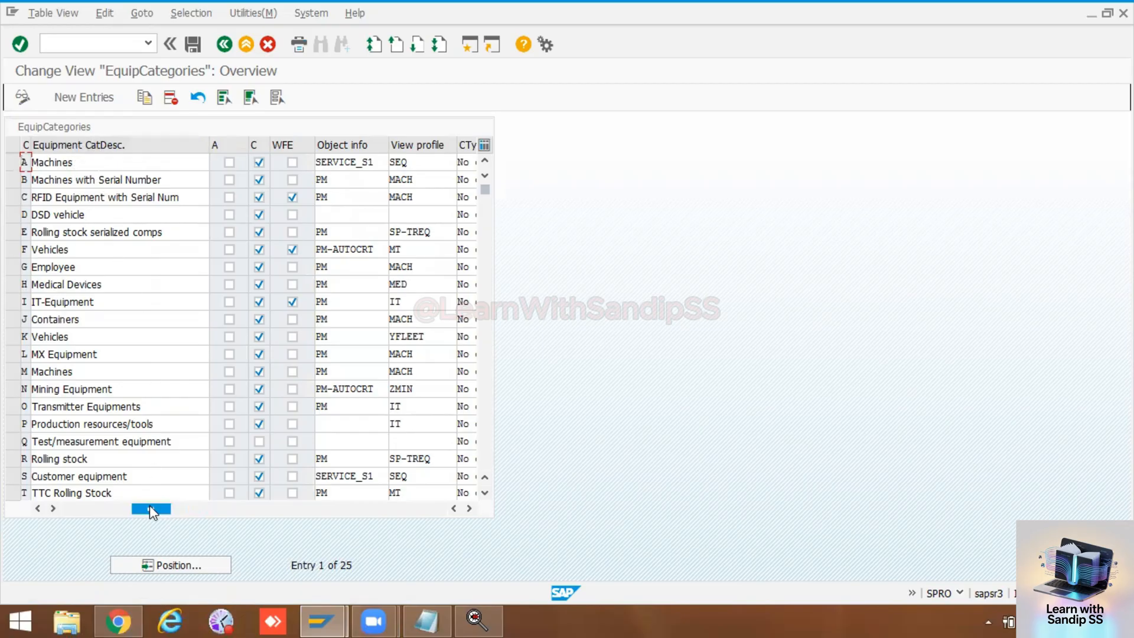
left_click_drag(150, 506, 92, 507)
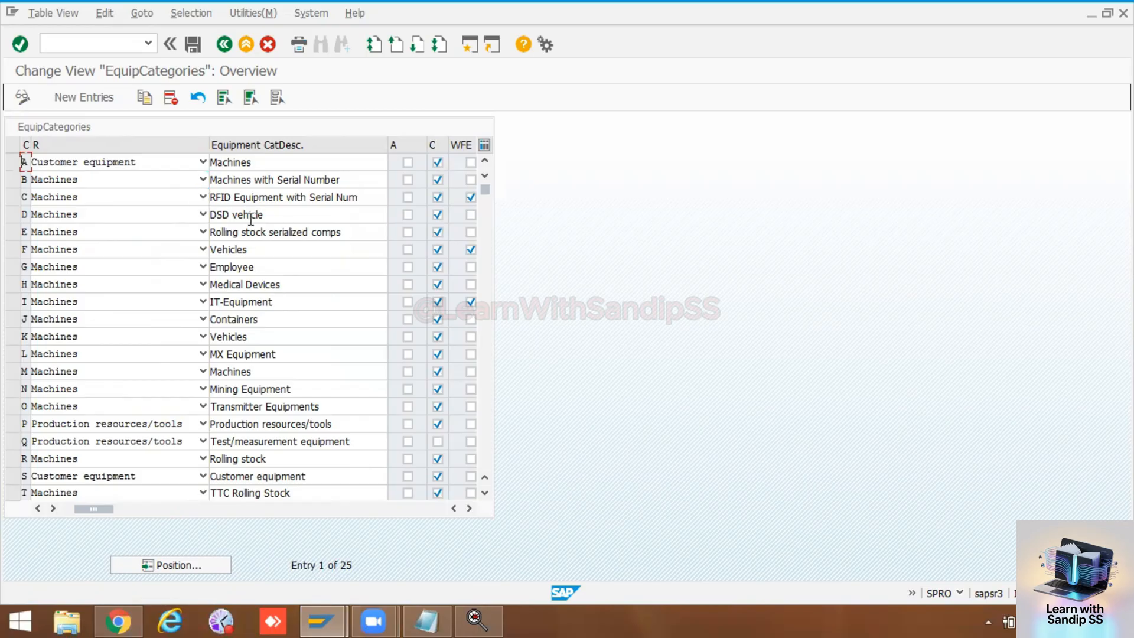
left_click_drag(271, 215, 216, 215)
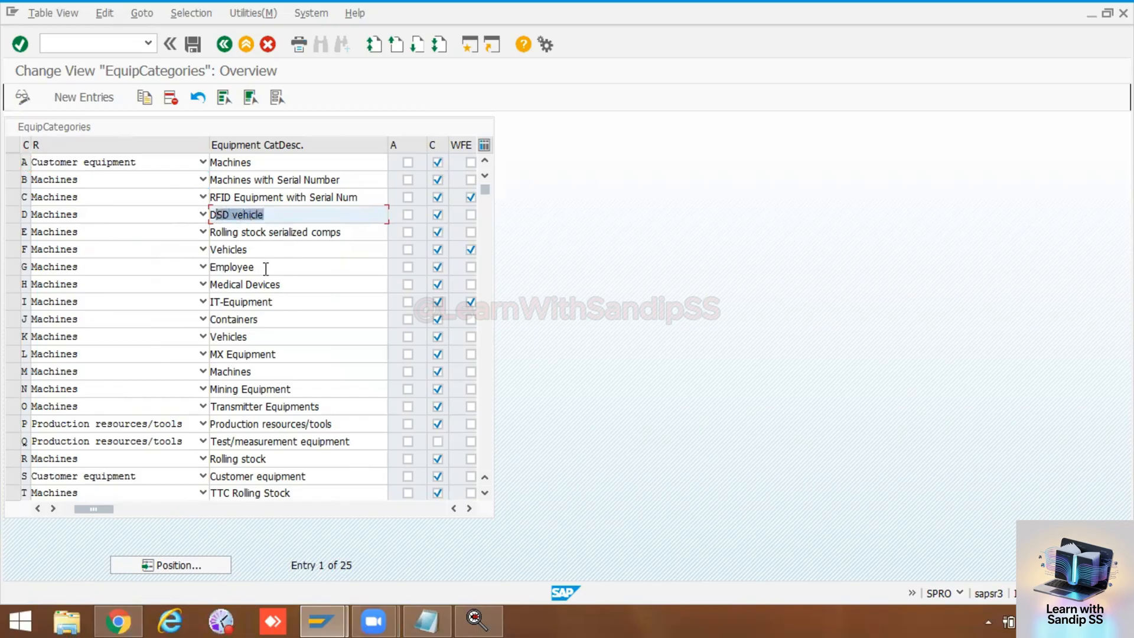
left_click_drag(266, 269, 210, 267)
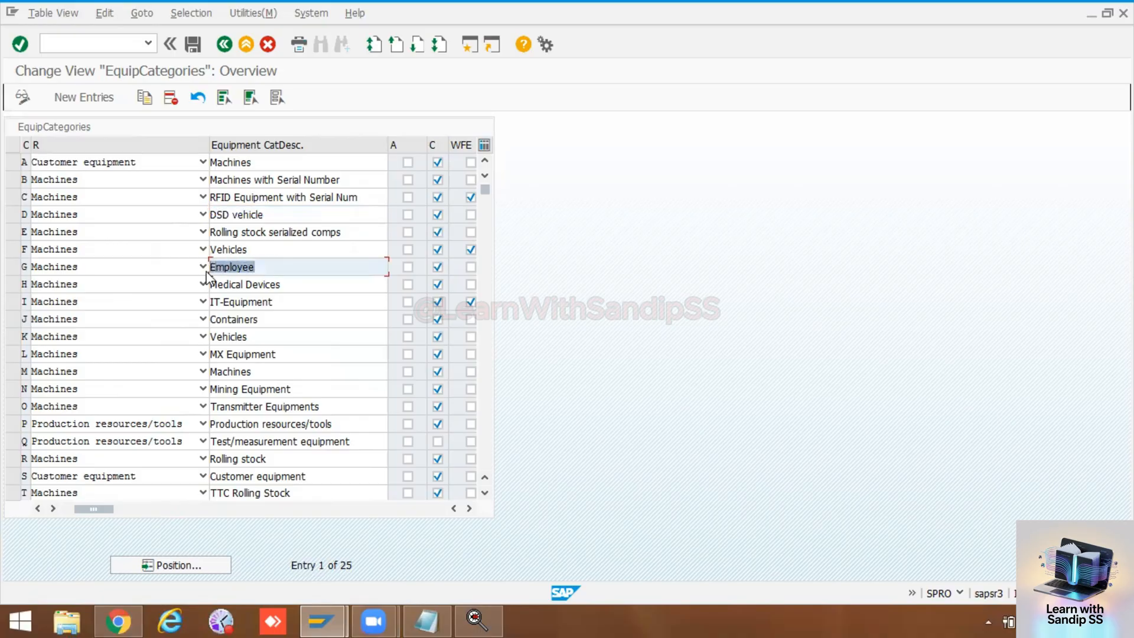
left_click_drag(284, 301, 211, 303)
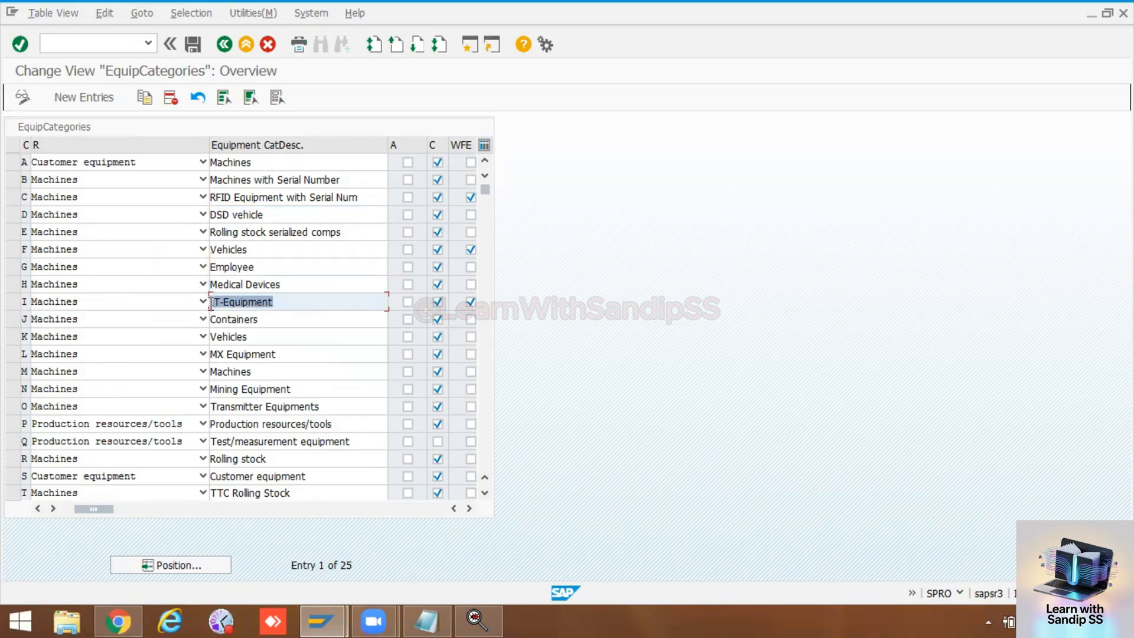
left_click_drag(252, 338, 215, 338)
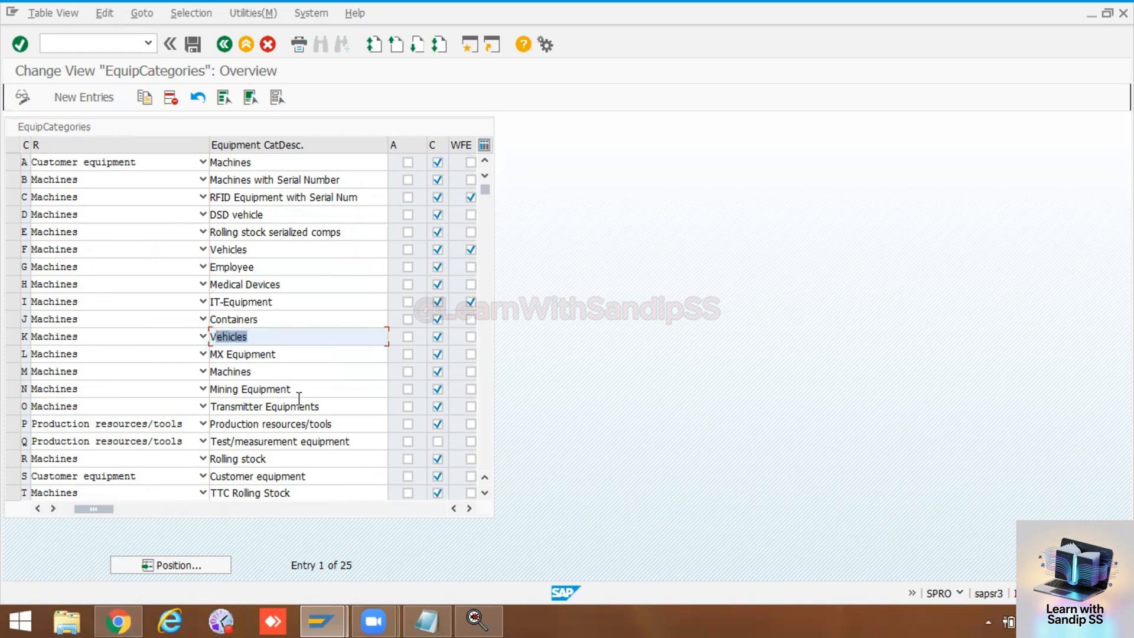
left_click_drag(326, 407, 211, 407)
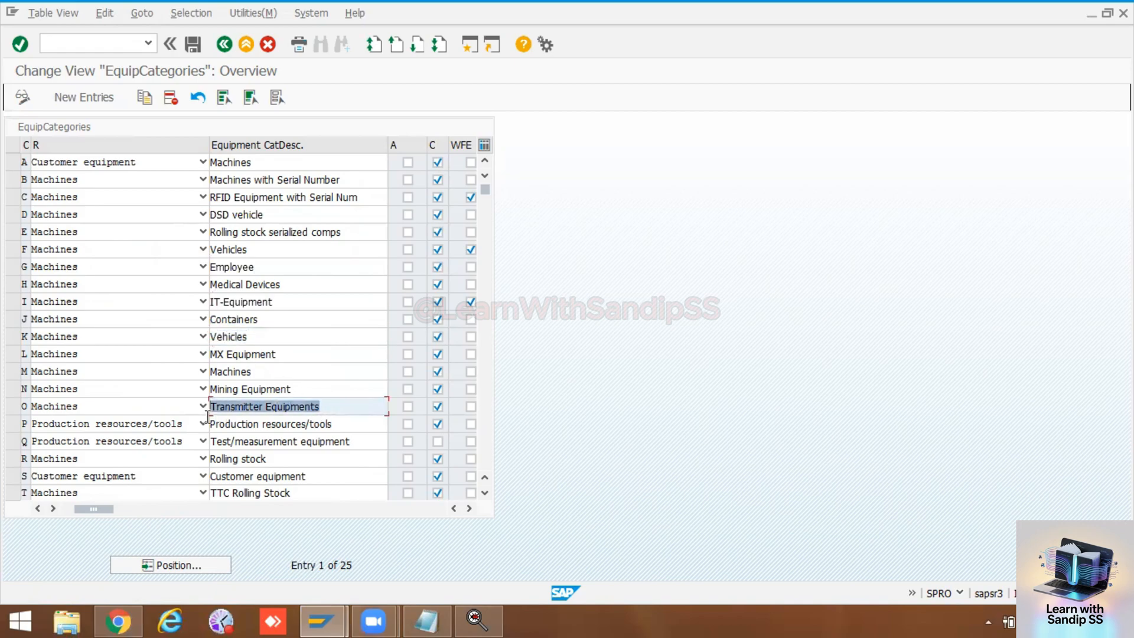
left_click(270, 459)
left_click_drag(271, 459, 209, 459)
scroll(239, 304, "down", 2)
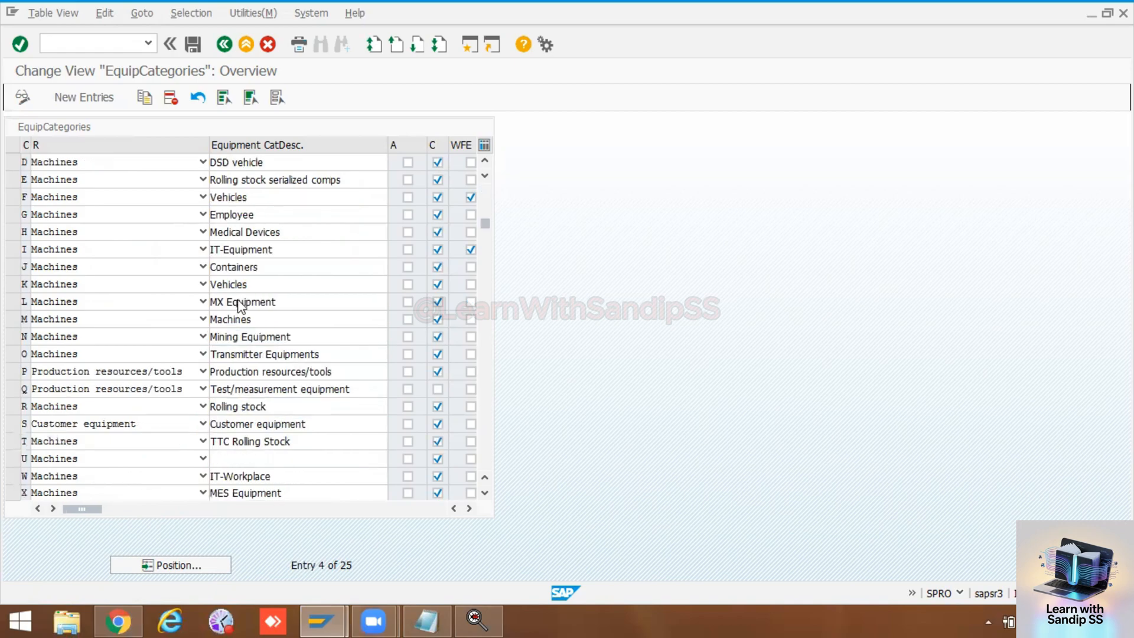
scroll(240, 304, "down", 1)
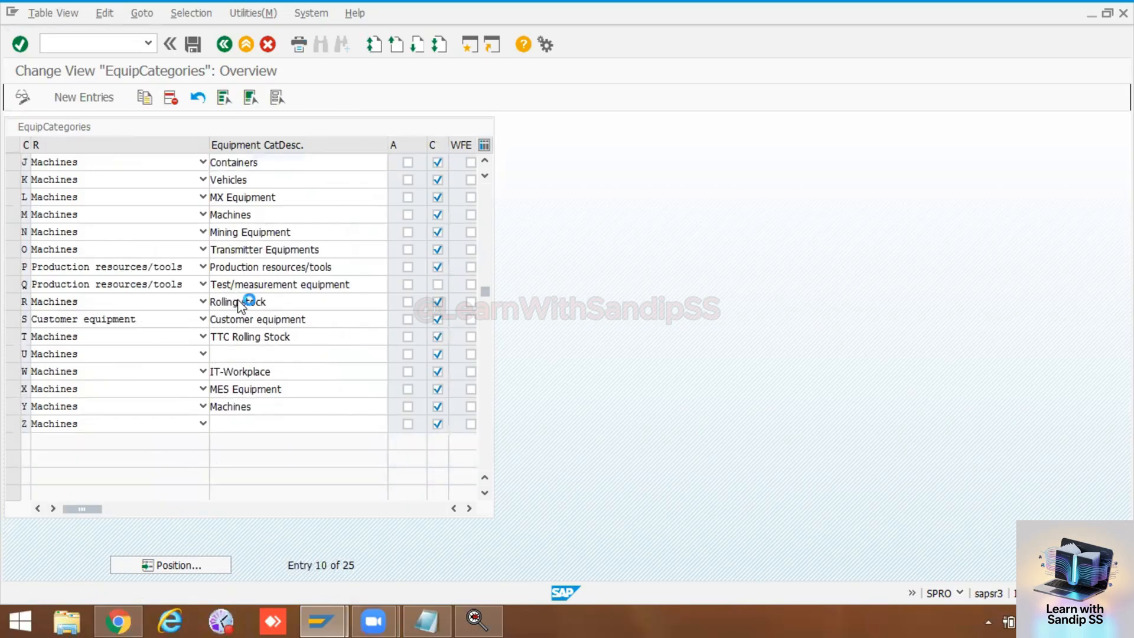
Step: Widen the equipment category code column of the equipment categories table
scroll(239, 298, "up", 1)
scroll(239, 298, "up", 2)
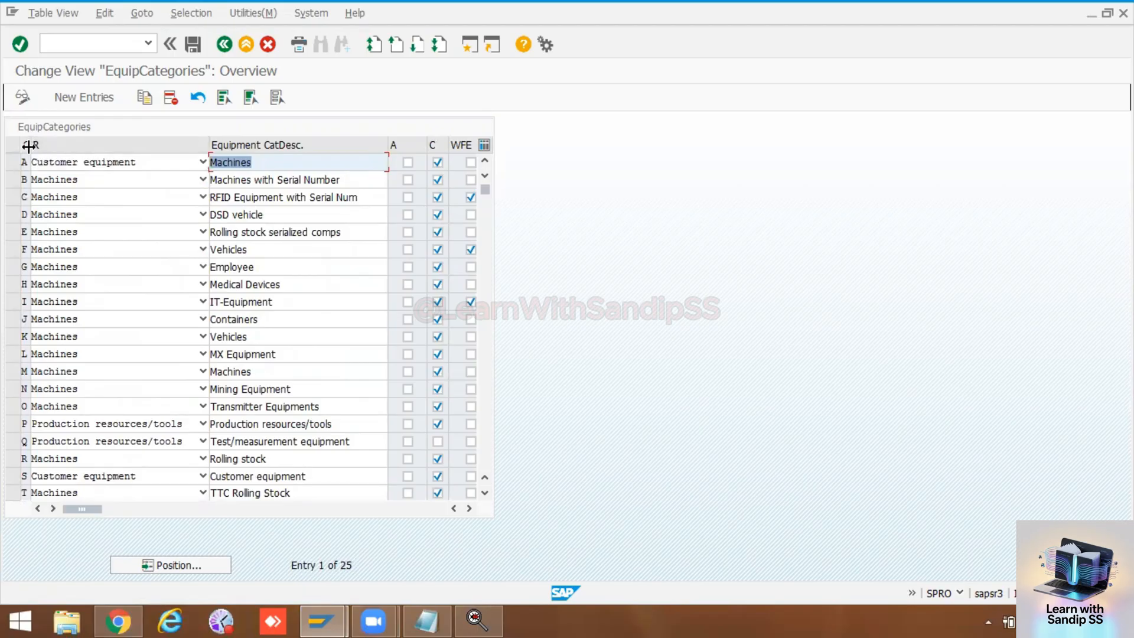
left_click_drag(30, 145, 53, 145)
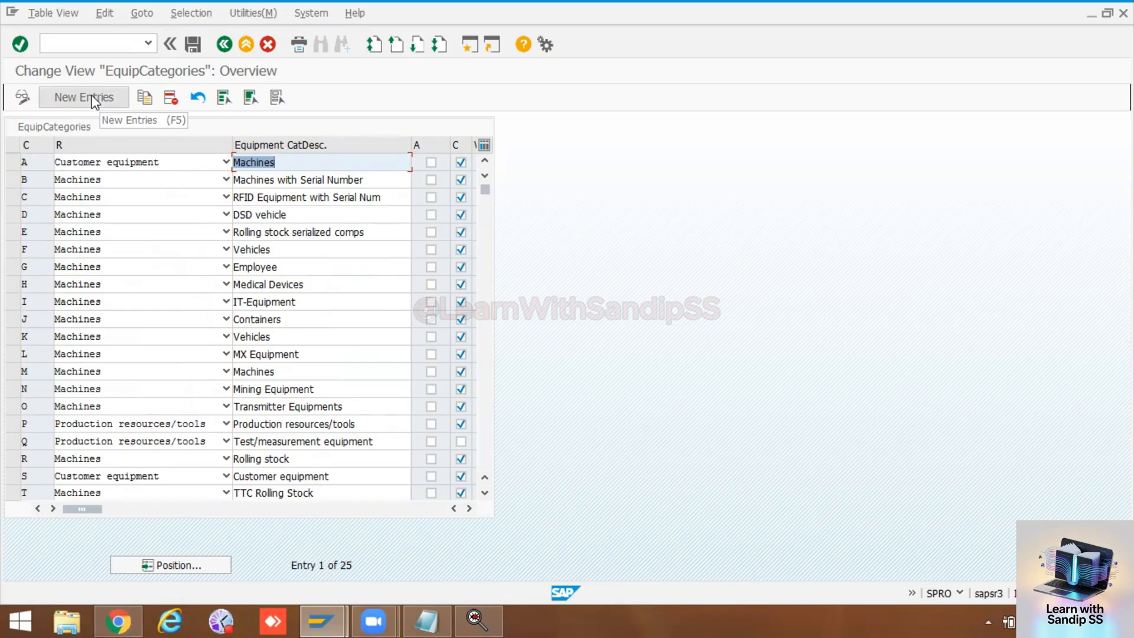
Step: Examine the category codes from A to Z in the equipment categories table to see which ones are in use
scroll(87, 295, "down", 6)
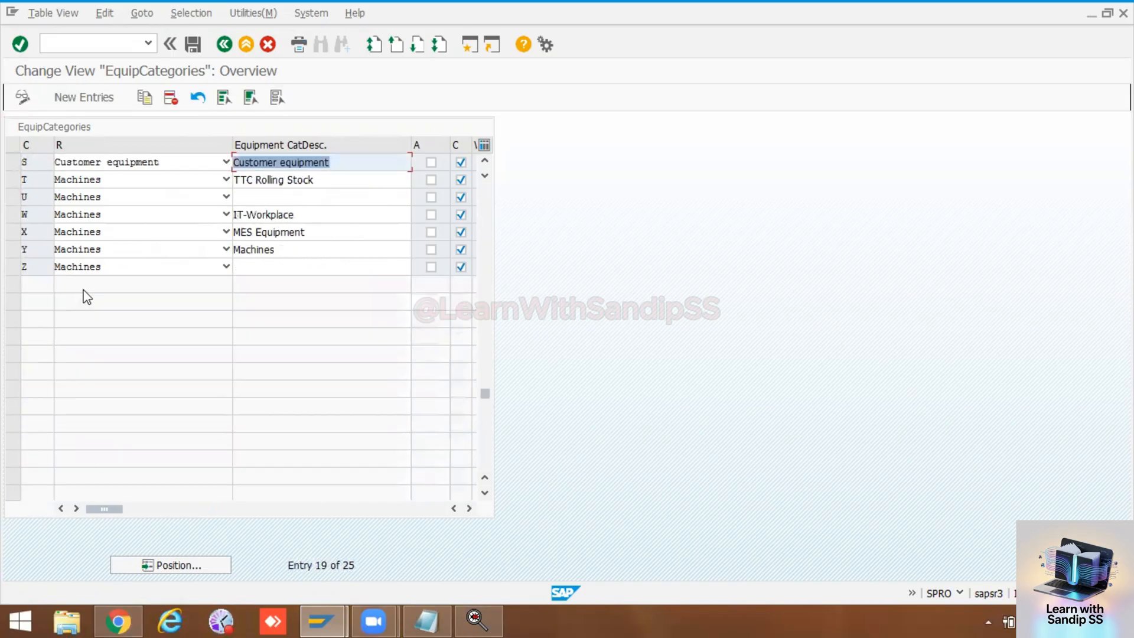
scroll(59, 292, "up", 5)
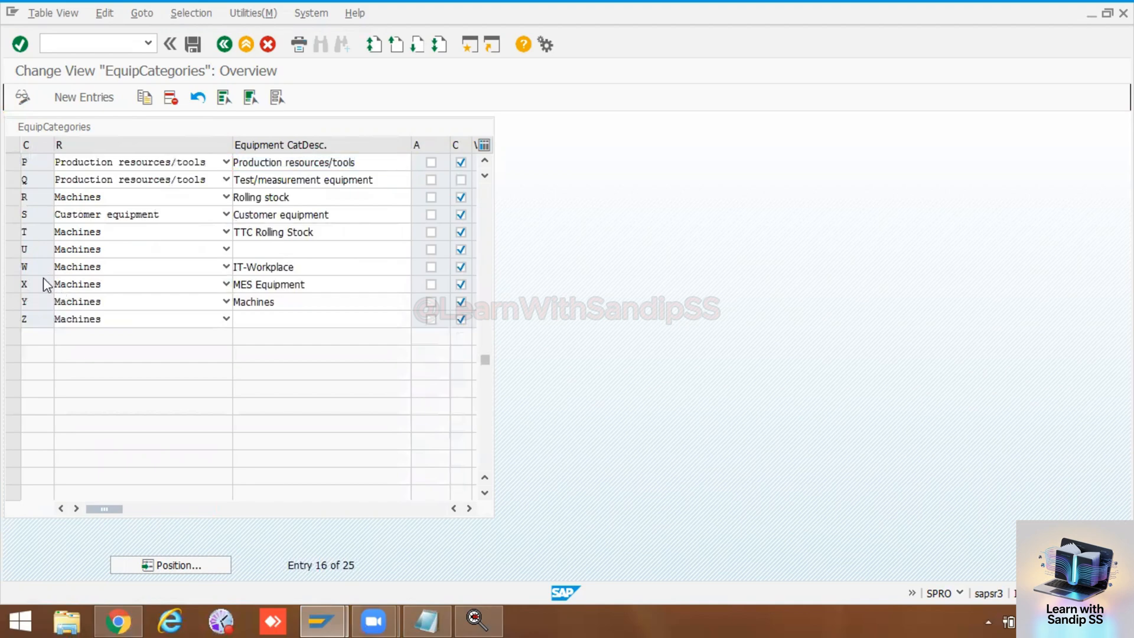
scroll(42, 255, "up", 1)
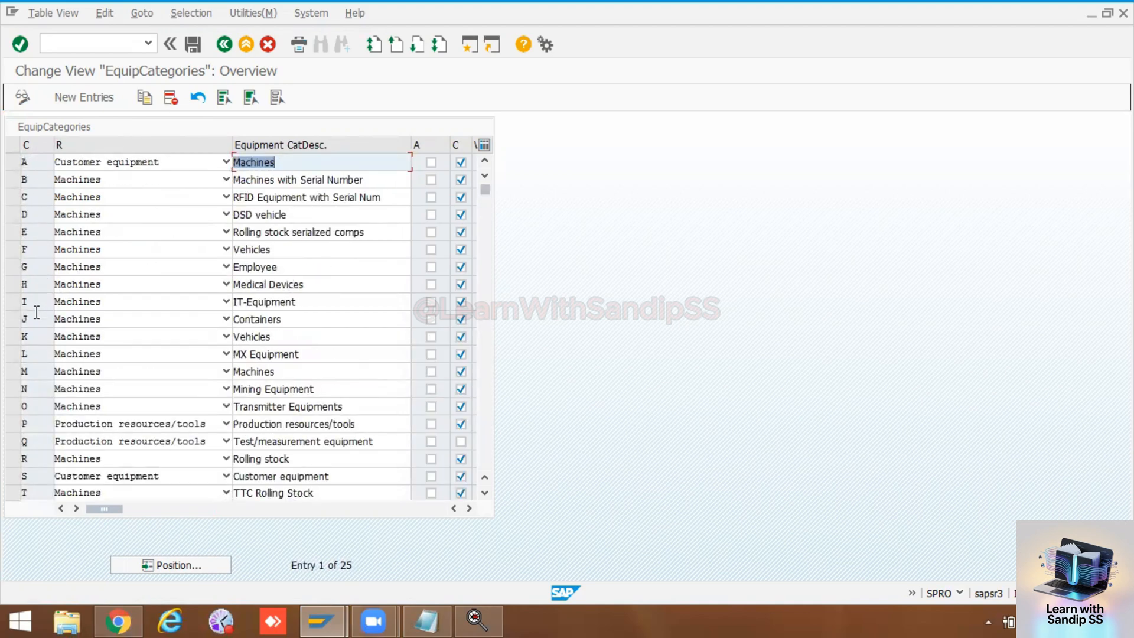
scroll(34, 402, "down", 1)
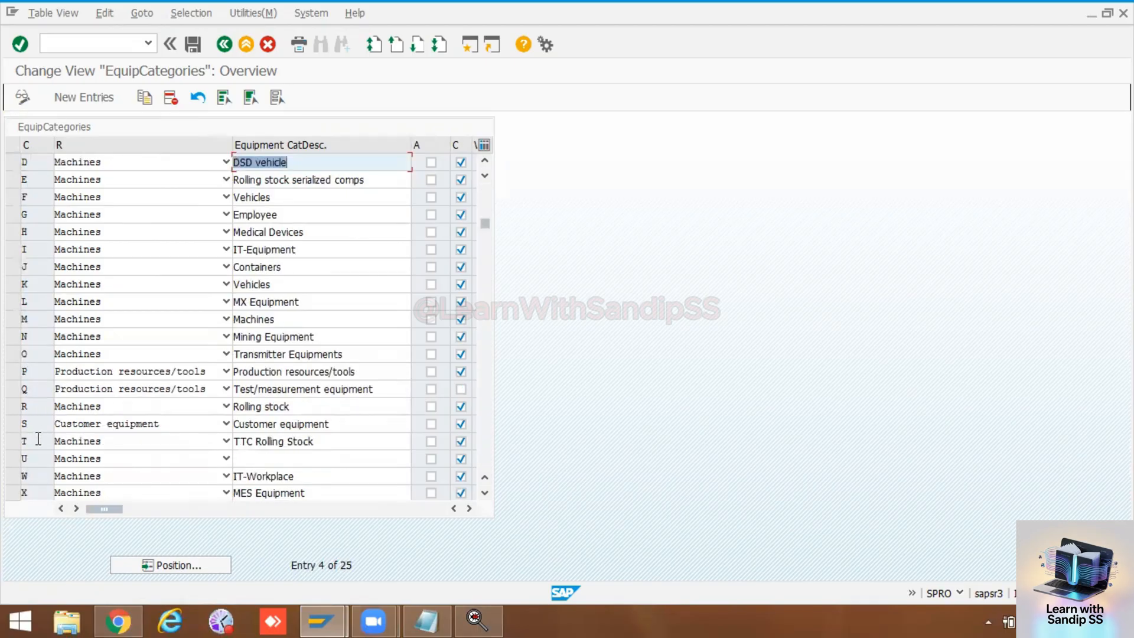
scroll(35, 449, "down", 1)
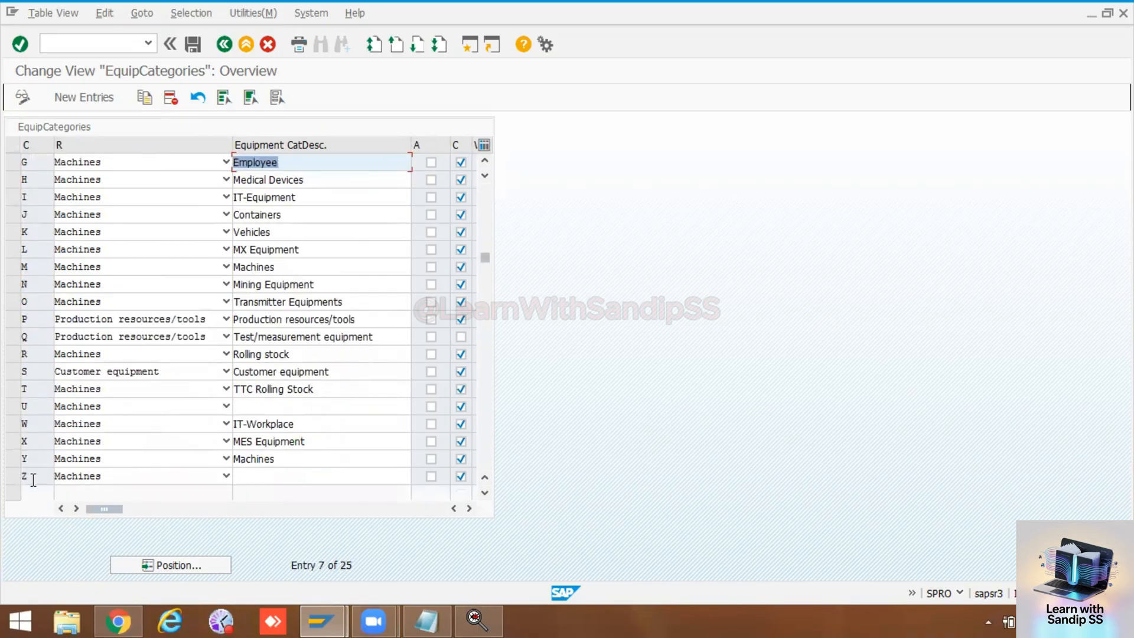
scroll(38, 426, "up", 2)
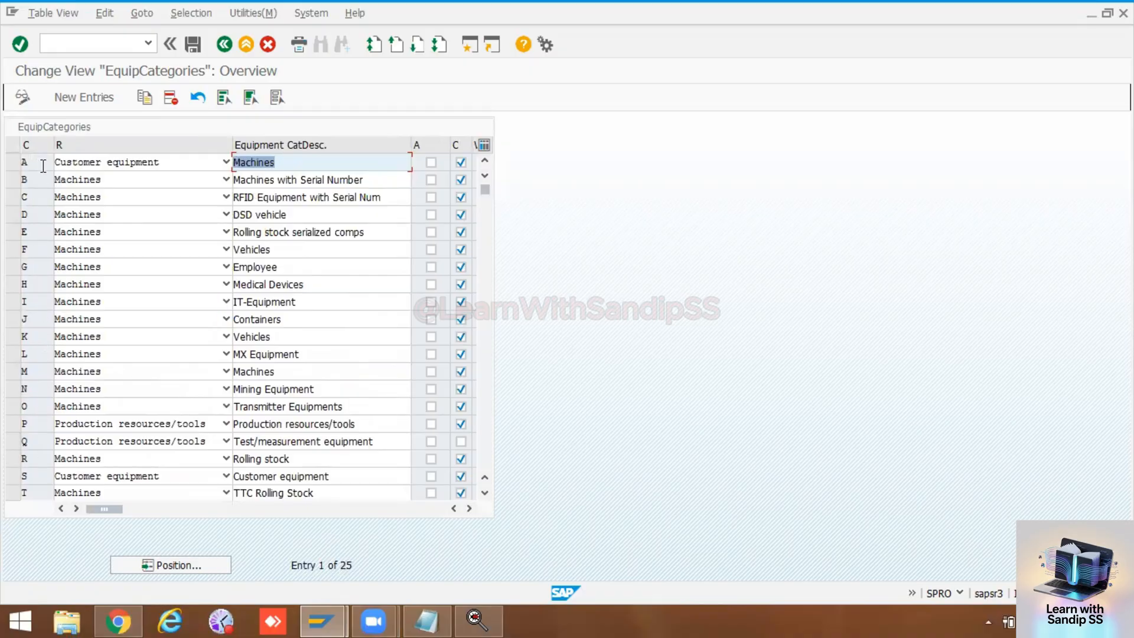
Step: Try to add a new equipment category A with reference category Machines and the description PRESS Machine
left_click(76, 97)
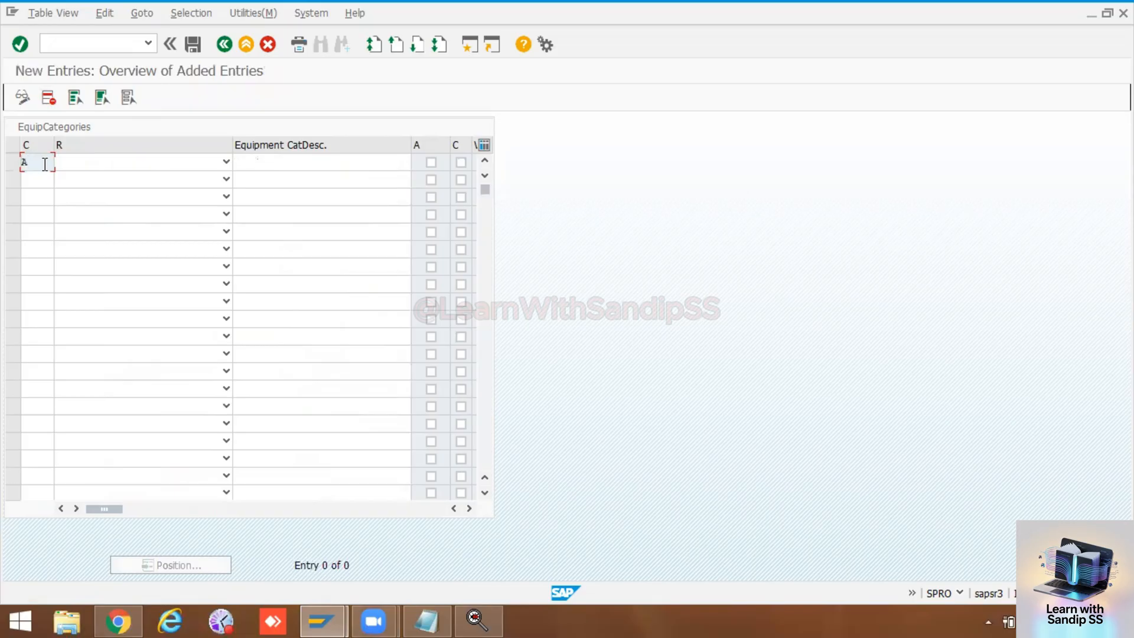
type("A")
left_click(68, 161)
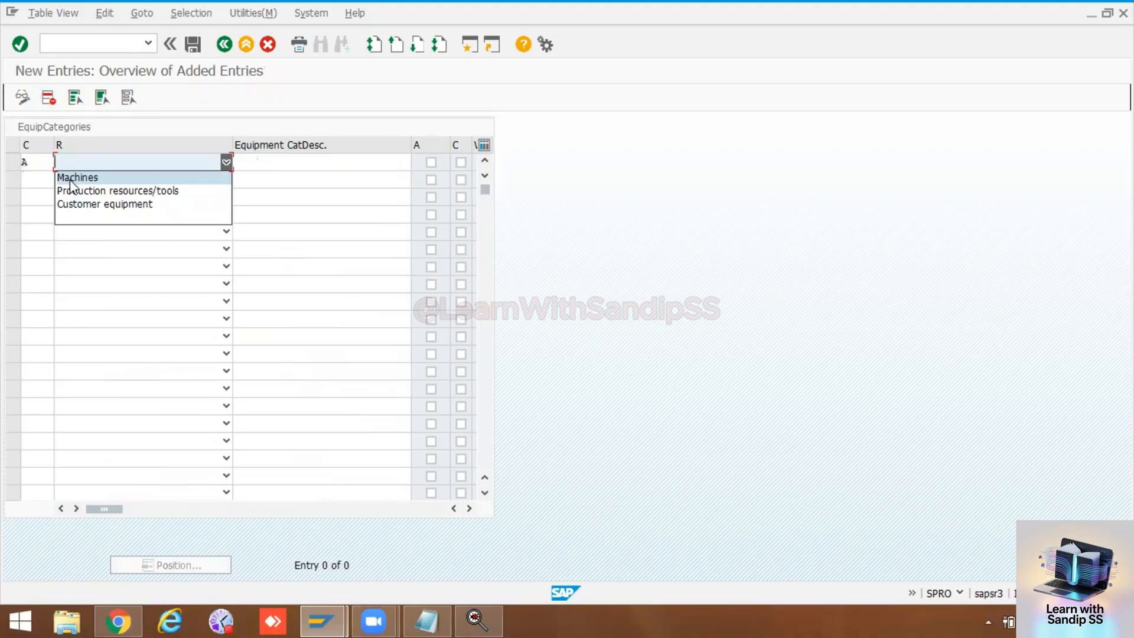
left_click(70, 178)
left_click(269, 159)
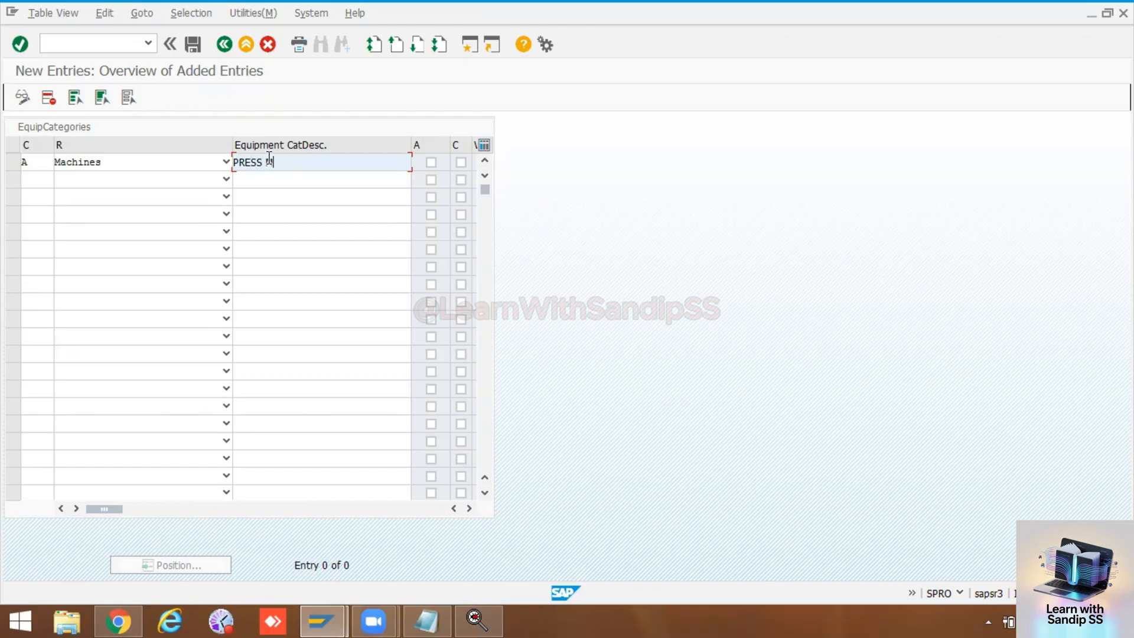
type("chine")
left_click(468, 508)
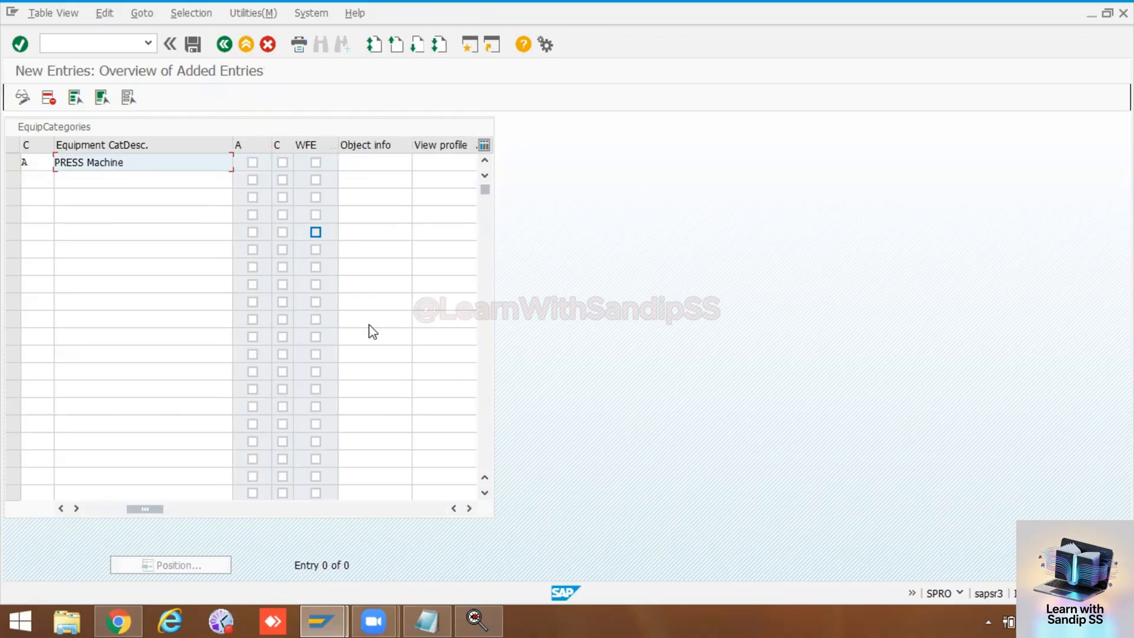
left_click(224, 44)
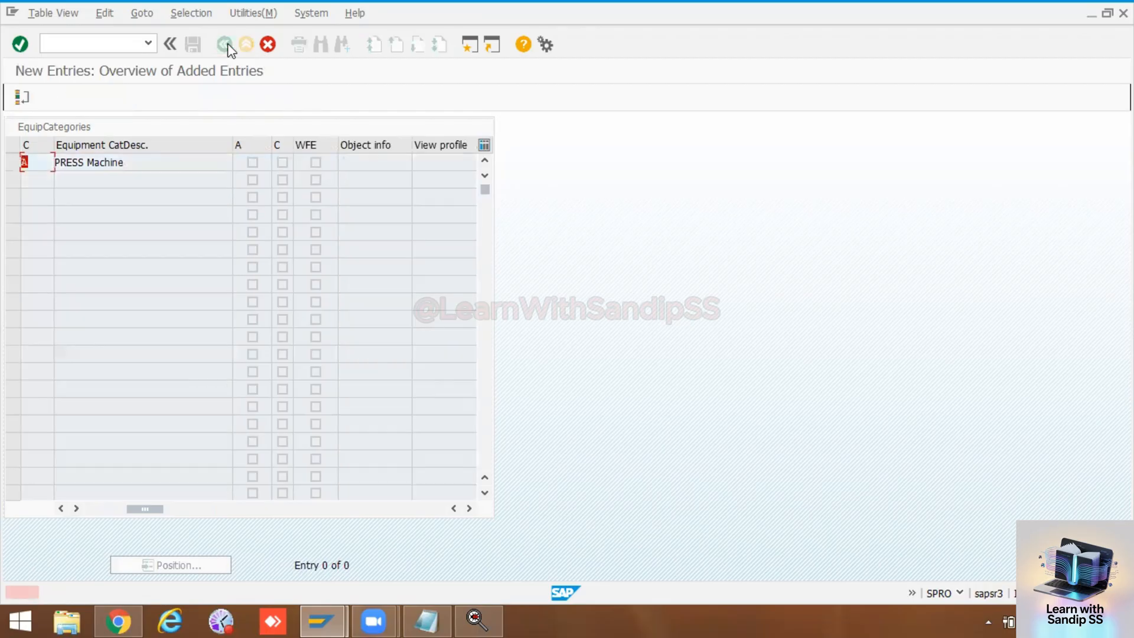
Step: Discard the new category A entry and return to the equipment categories overview
left_click(267, 45)
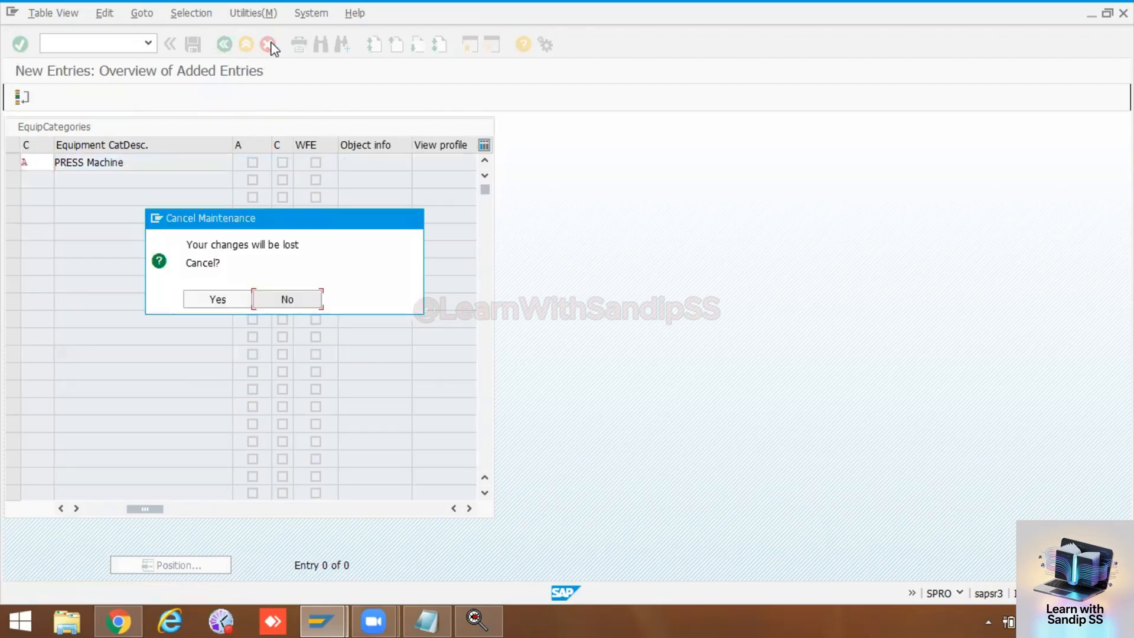
left_click(235, 298)
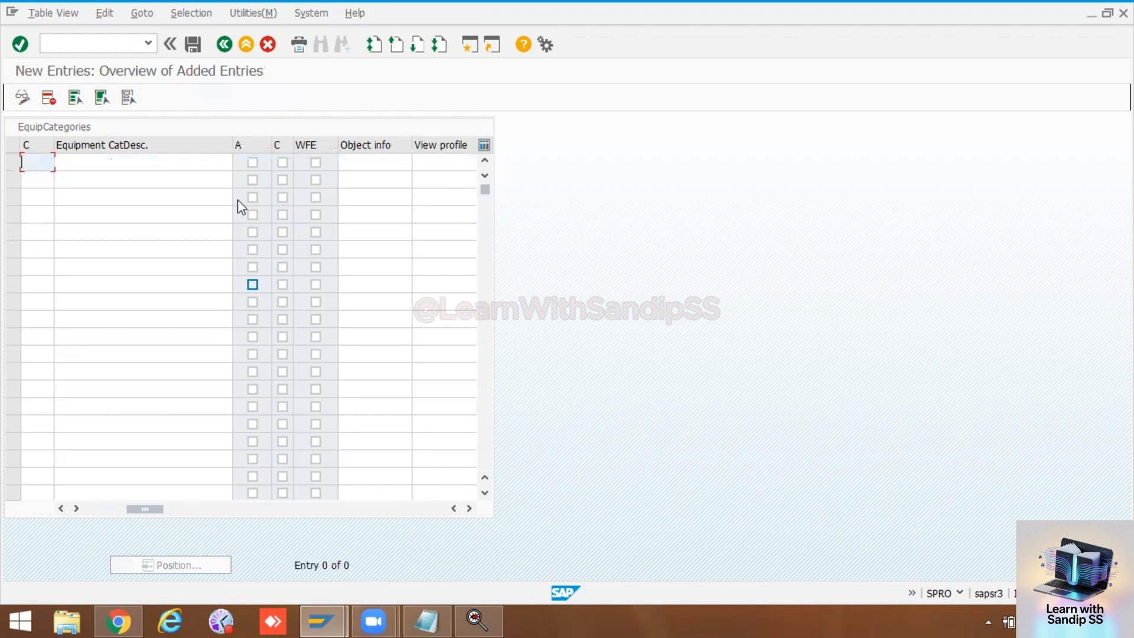
left_click(224, 44)
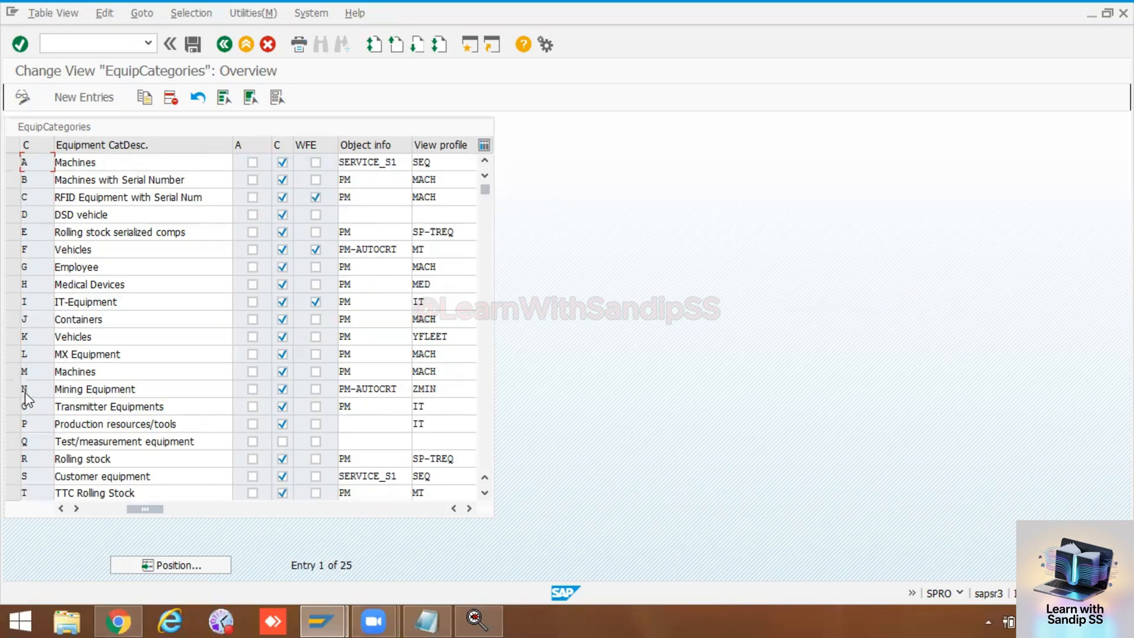
Step: Delete equipment category Z from the equipment categories table
scroll(41, 436, "down", 1)
scroll(42, 435, "down", 5)
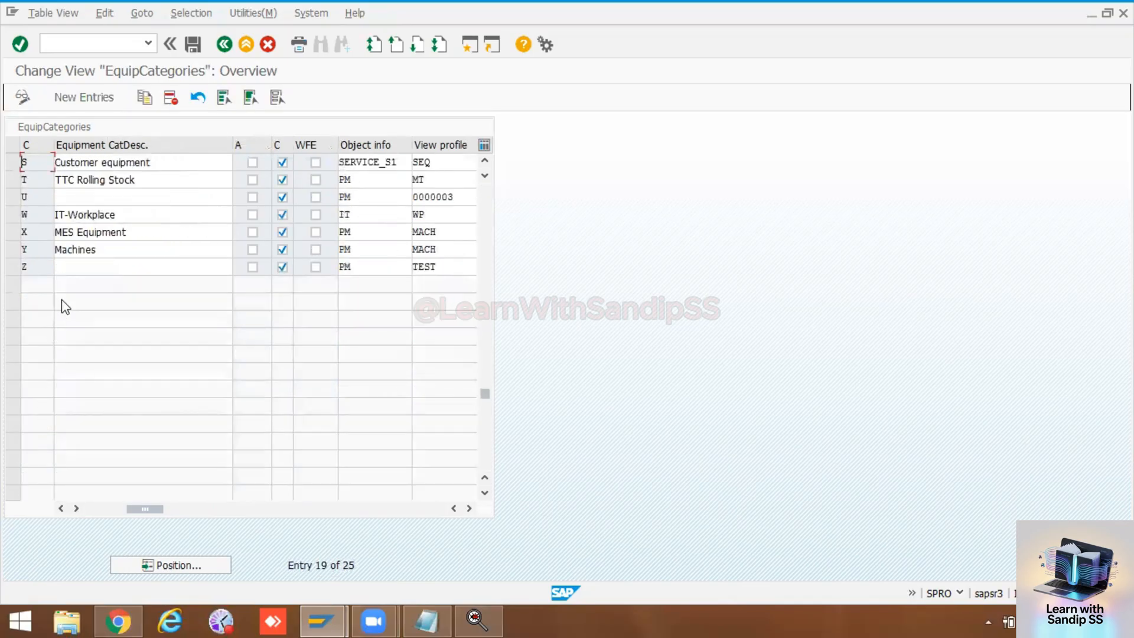
left_click(11, 269)
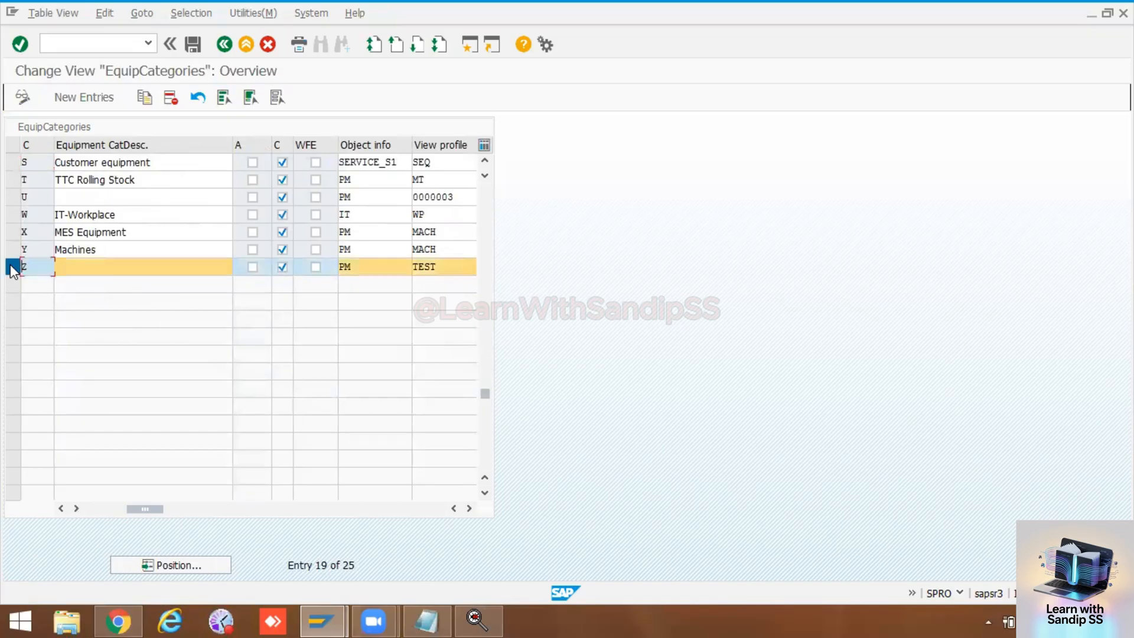
left_click(170, 97)
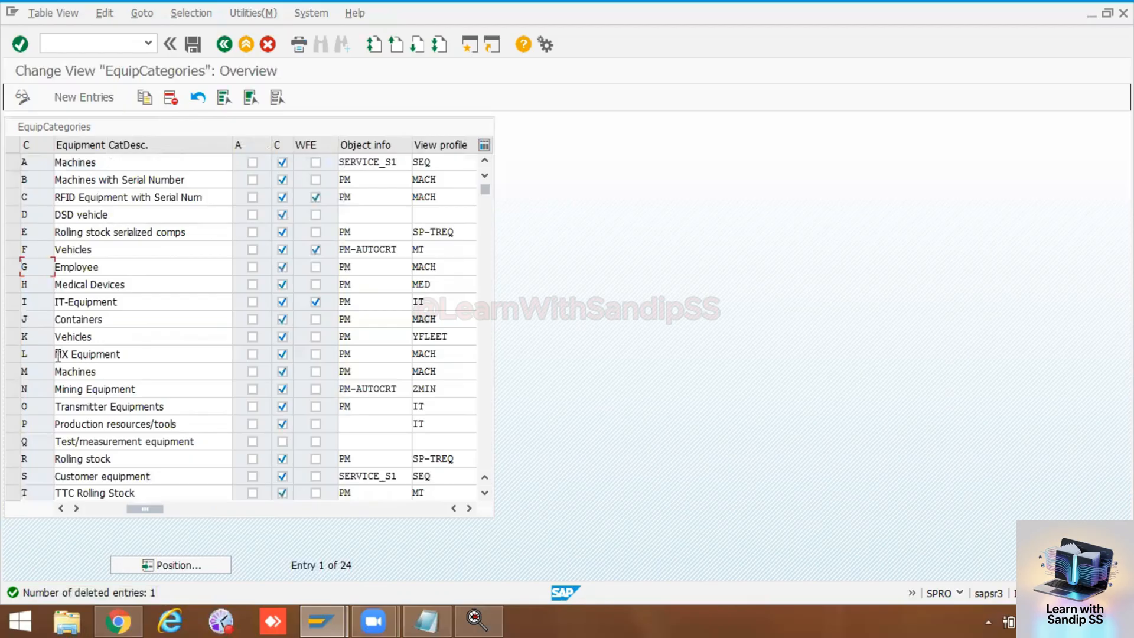
Step: Copy equipment category M, giving the copy the code Z and the description PRESS Machine
left_click(14, 371)
left_click(144, 98)
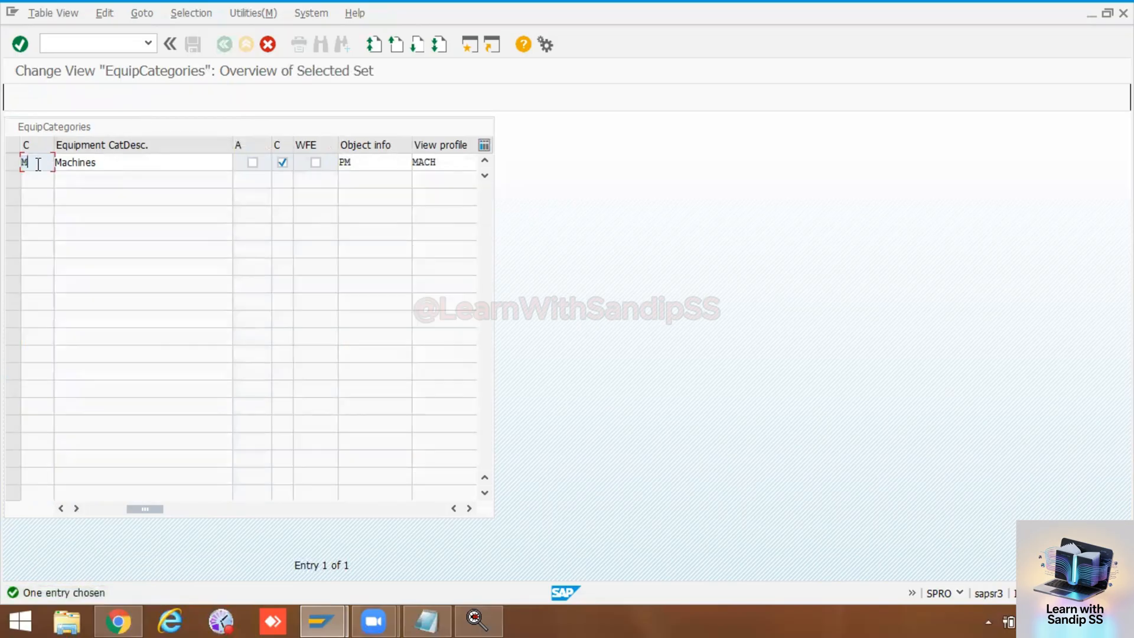
key("BackSpace")
type("Z")
left_click(127, 161)
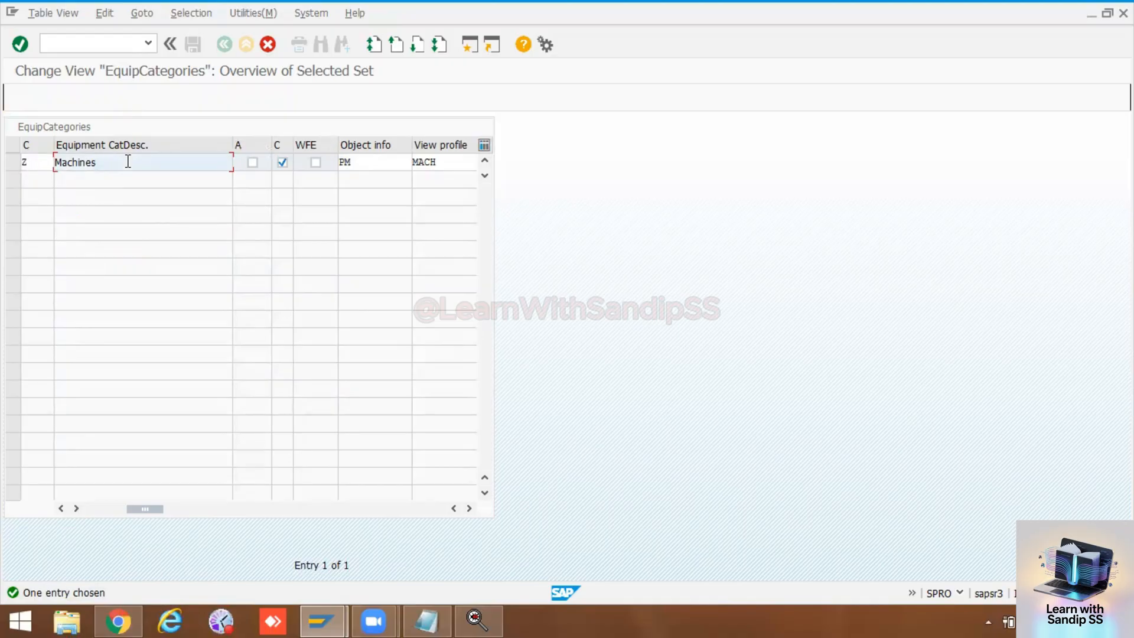
key("BackSpace")
key("BackSpace")
key("BackSpace")
key("BackSpace")
key("BackSpace")
key("BackSpace")
key("BackSpace")
key("BackSpace")
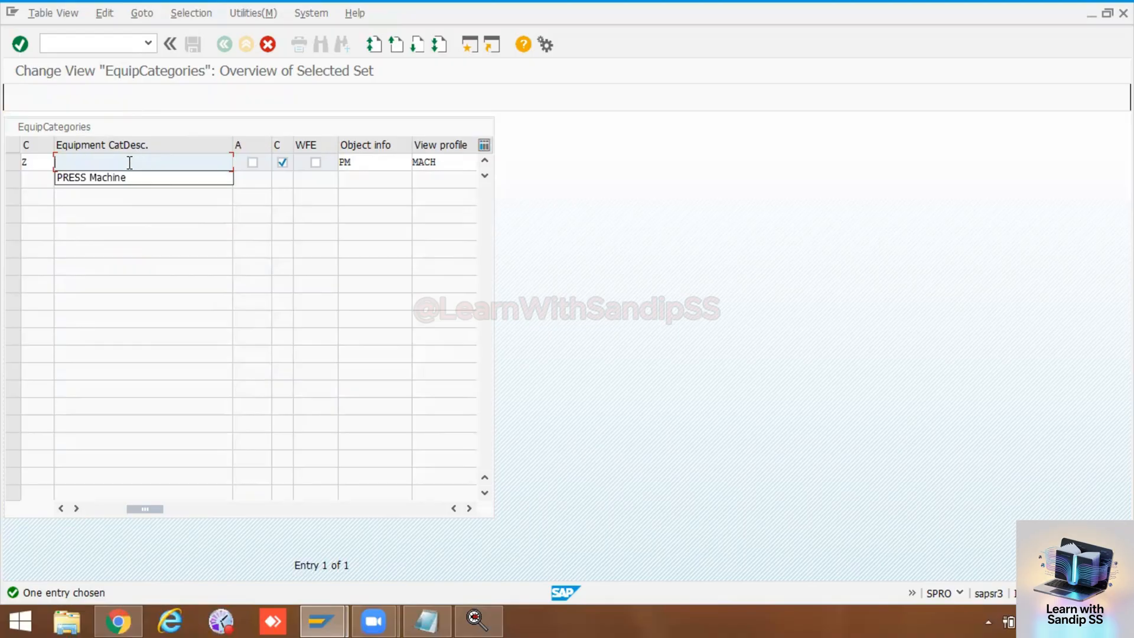
left_click(116, 179)
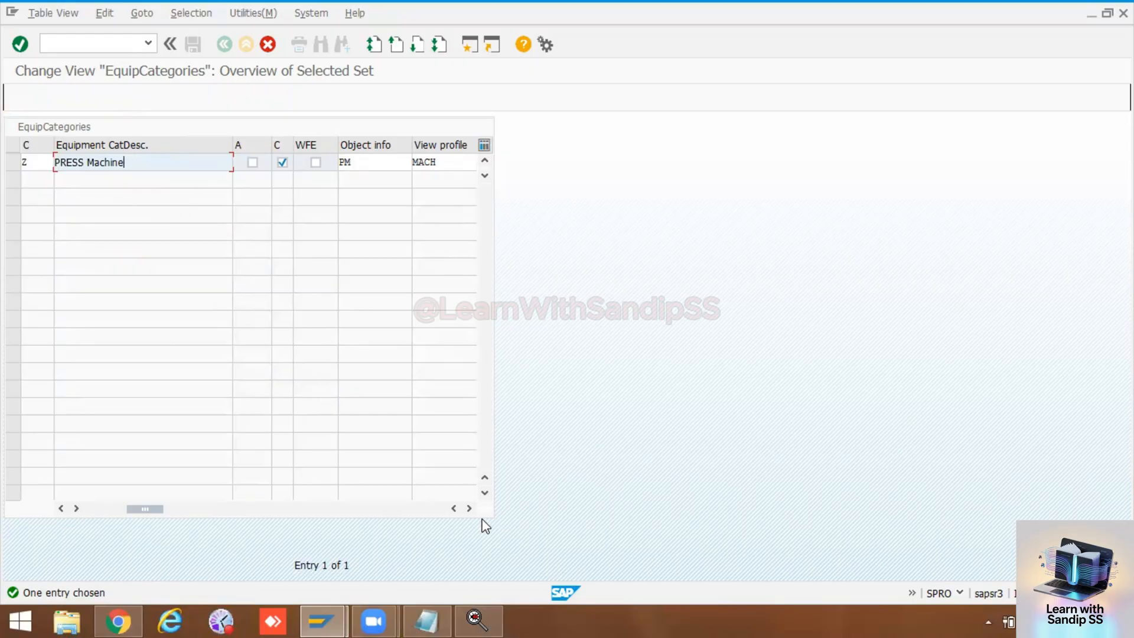
Step: Check the remaining columns of the copied category Z and try to confirm the copy
left_click(469, 509)
left_click(468, 508)
left_click(468, 508)
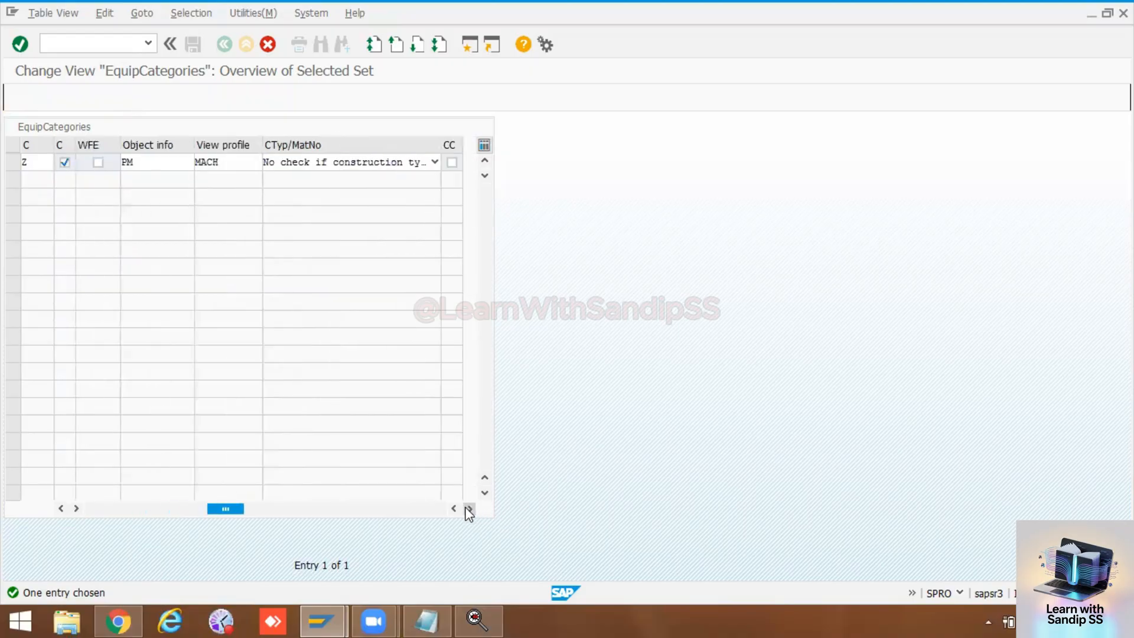
left_click(469, 508)
left_click(469, 508)
left_click(469, 508)
left_click_drag(386, 509, 79, 486)
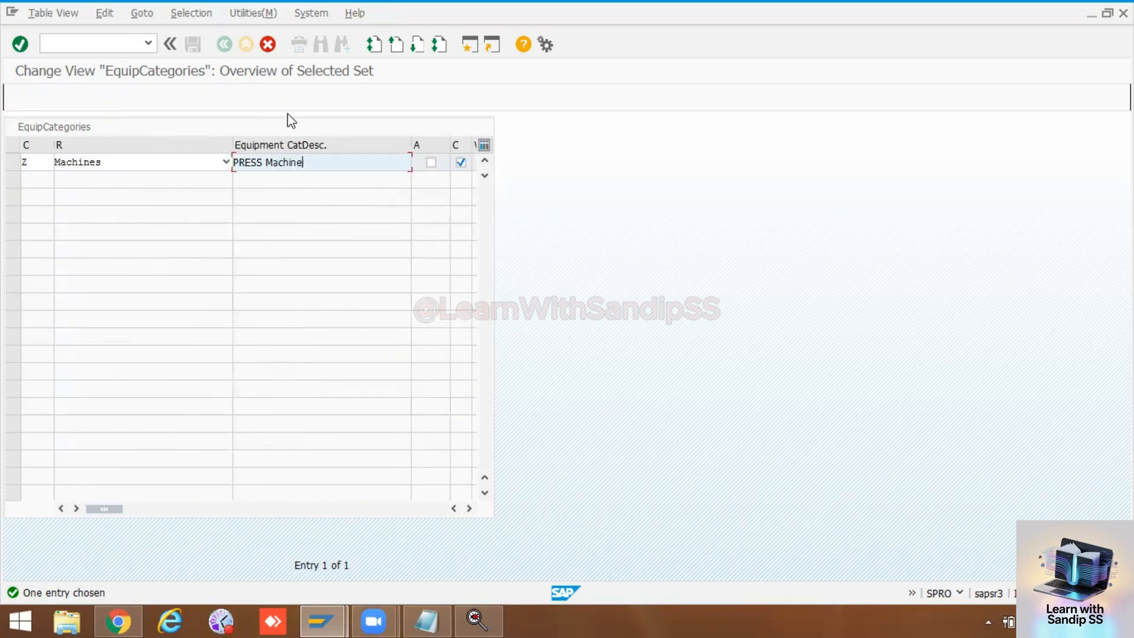
key("Return")
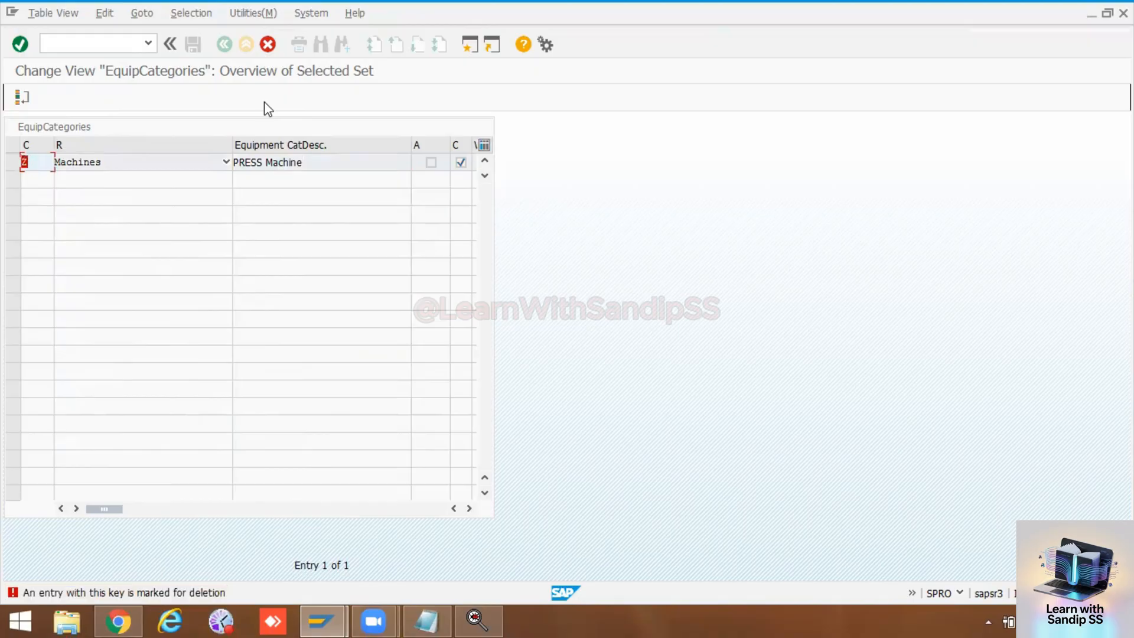
key("Return")
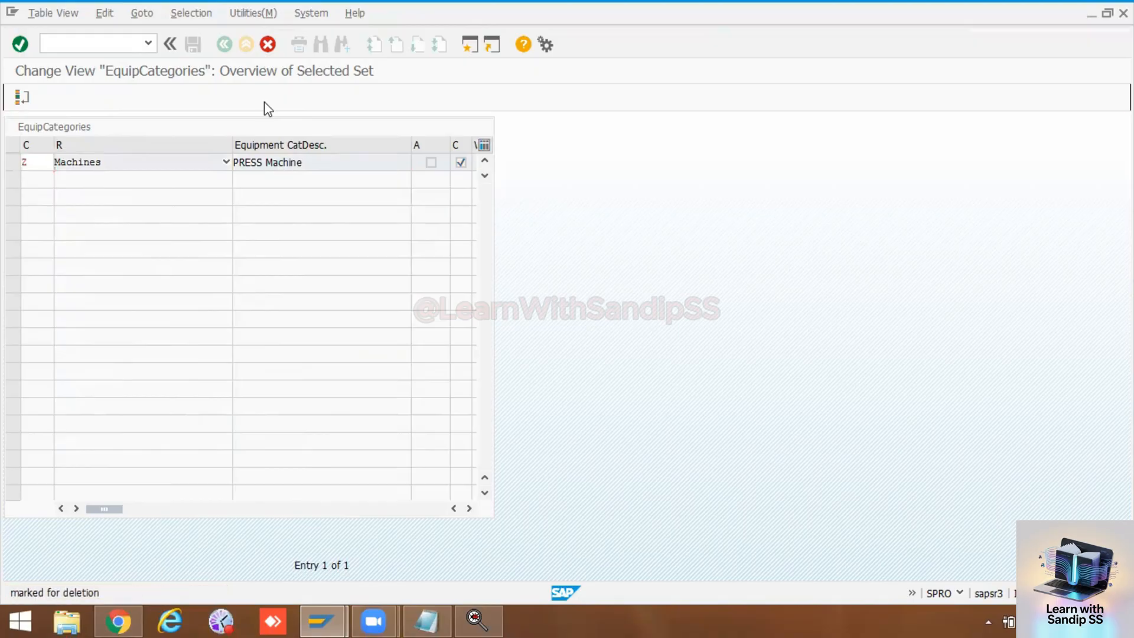
Step: Discard the copied category Z entry and return to the equipment categories overview
left_click(268, 44)
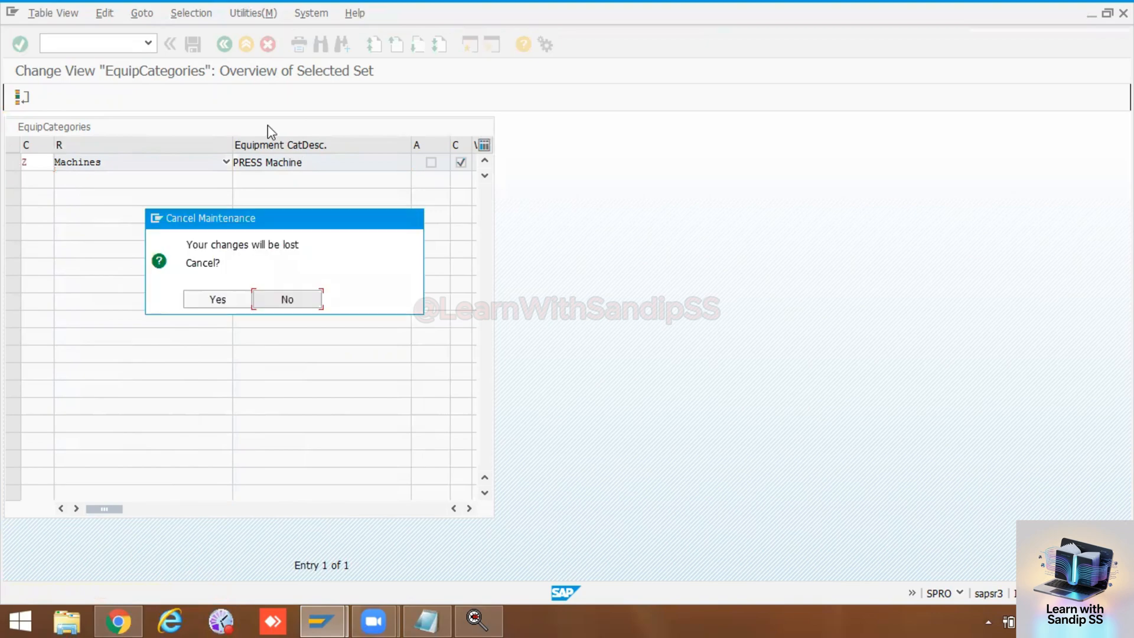
left_click(217, 299)
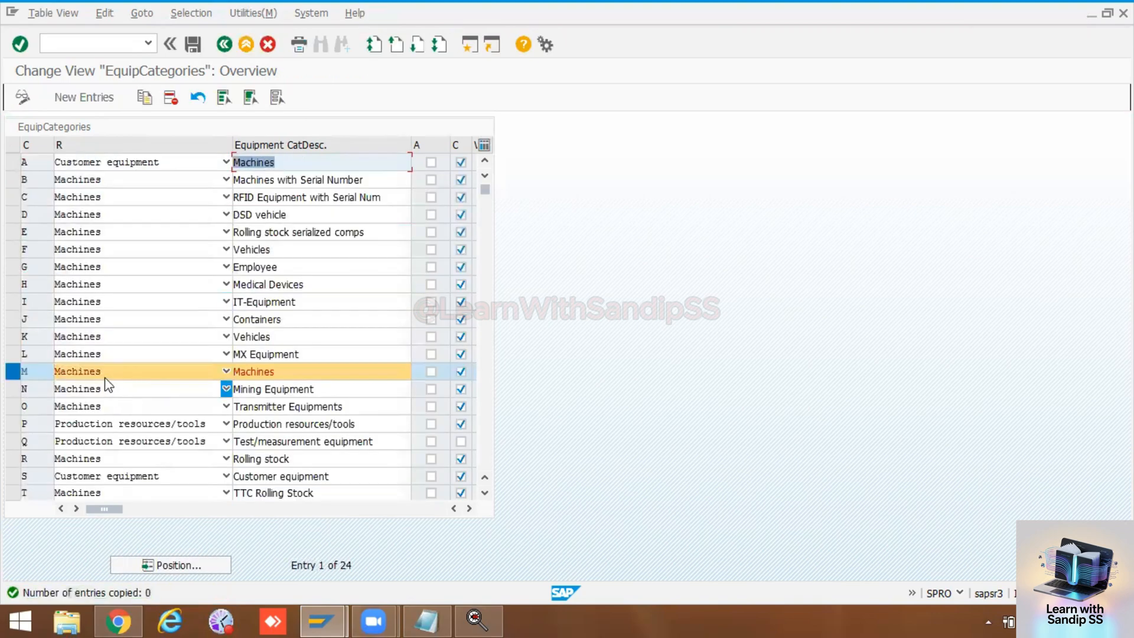
left_click(134, 389)
left_click(290, 347)
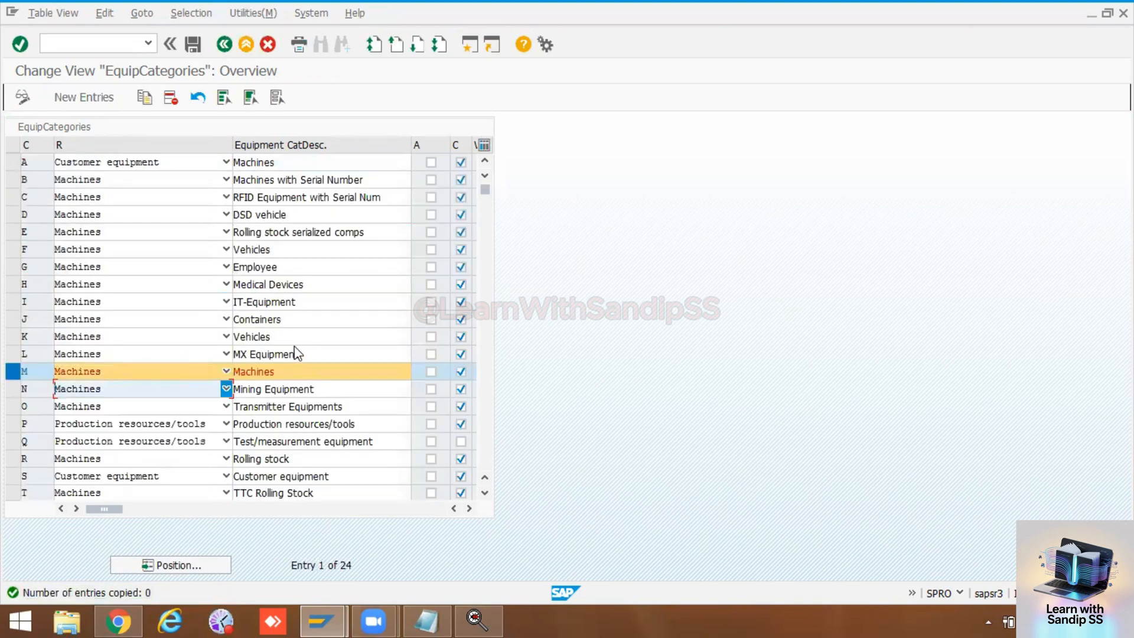
Step: Save the deletion of category Z to the PM Training customizing request
scroll(90, 352, "down", 3)
scroll(92, 354, "down", 4)
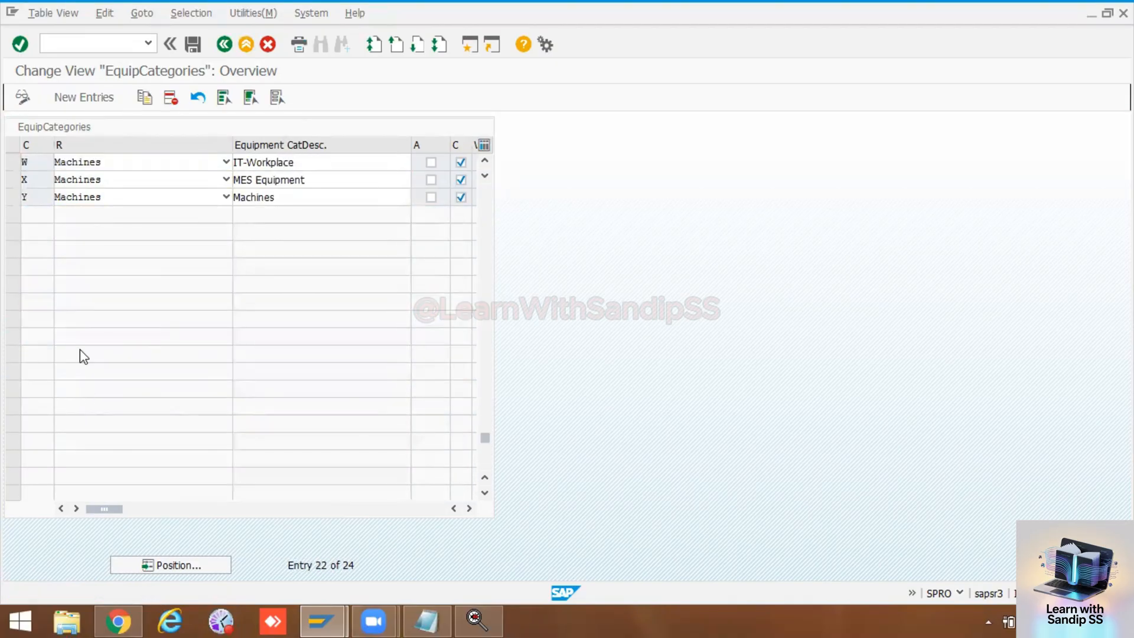
scroll(80, 349, "up", 1)
left_click(193, 43)
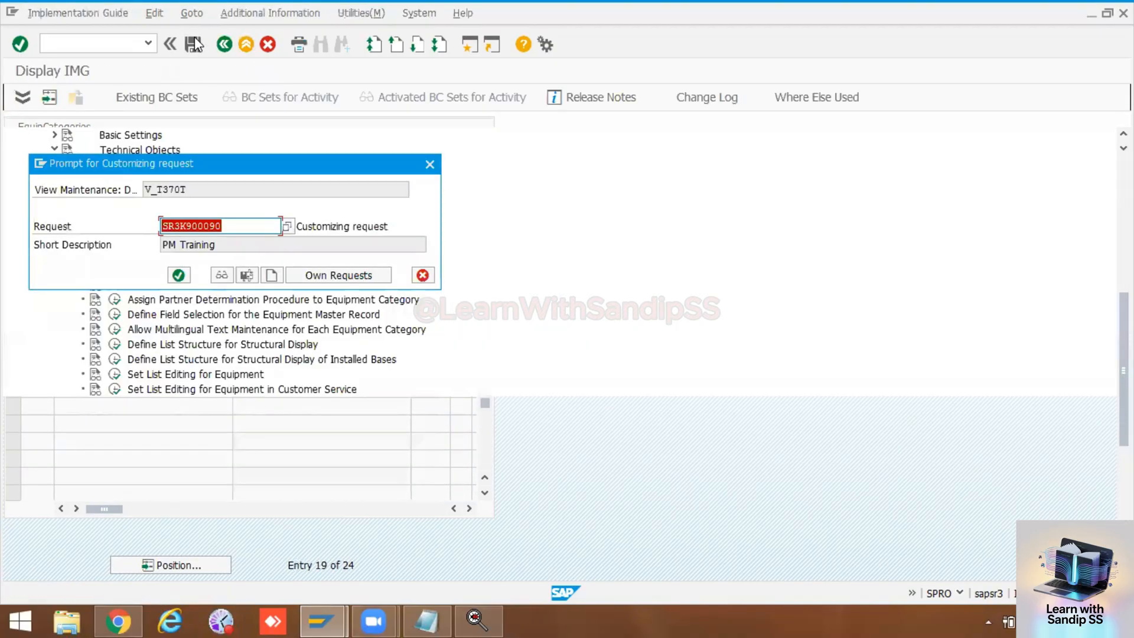
left_click(178, 275)
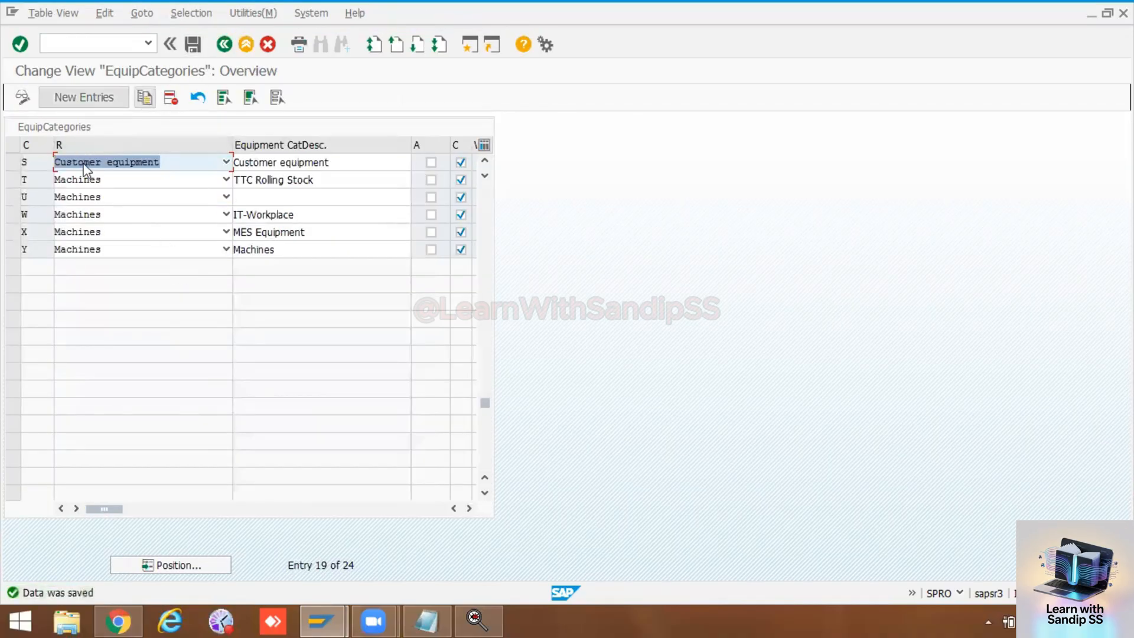
Step: Copy equipment category M as category Z, with Machines as its reference category
scroll(112, 241, "up", 3)
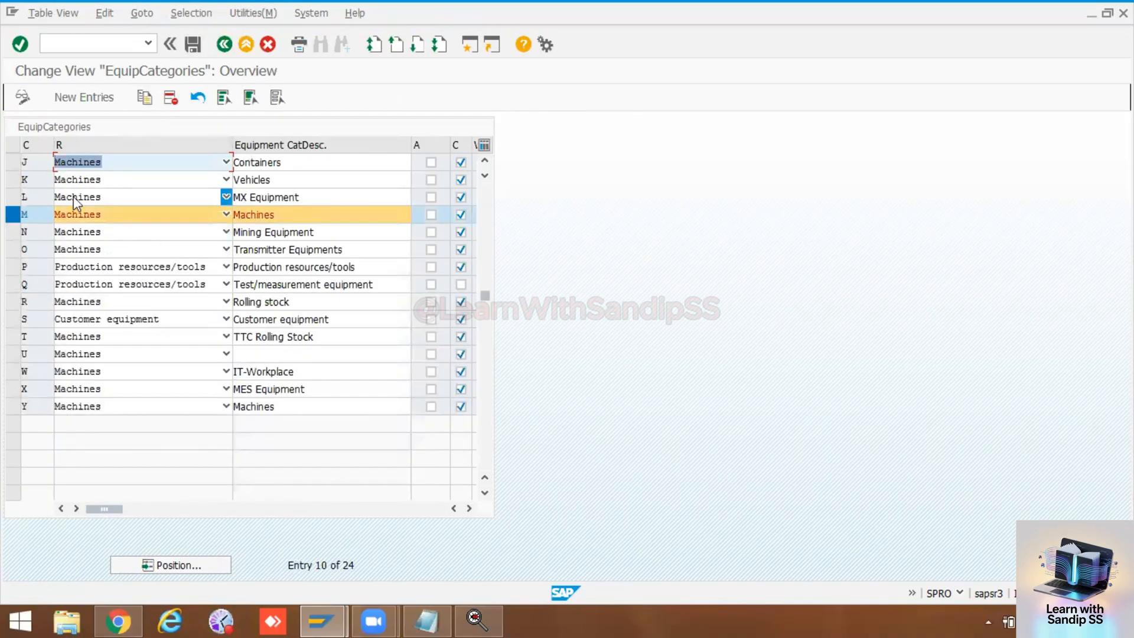
left_click(145, 98)
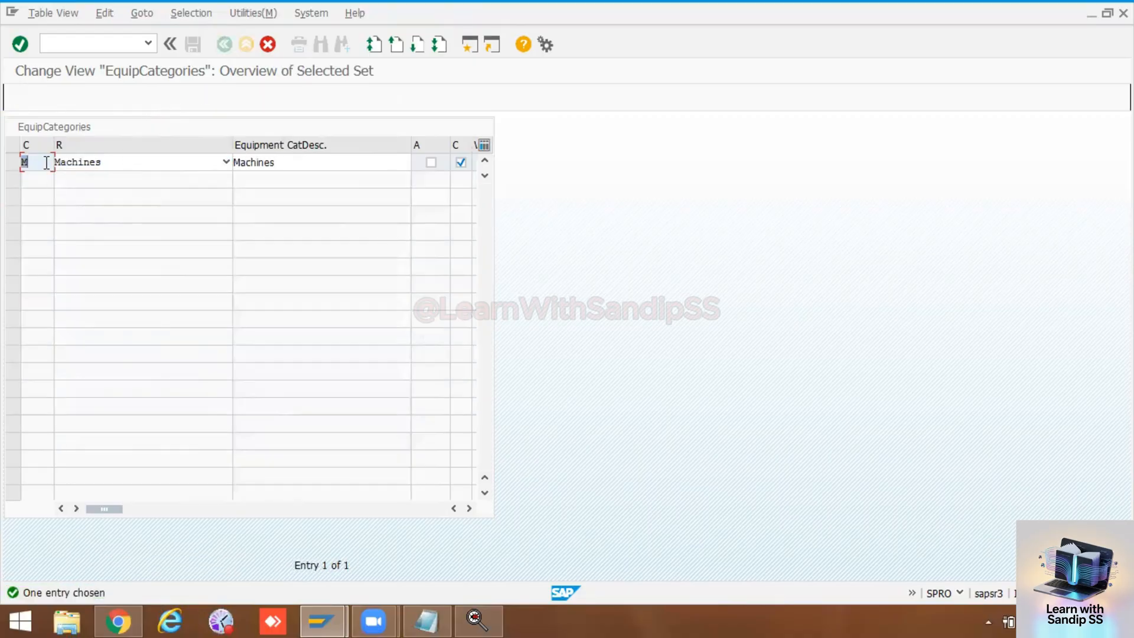
key("BackSpace")
left_click(27, 177)
left_click(116, 169)
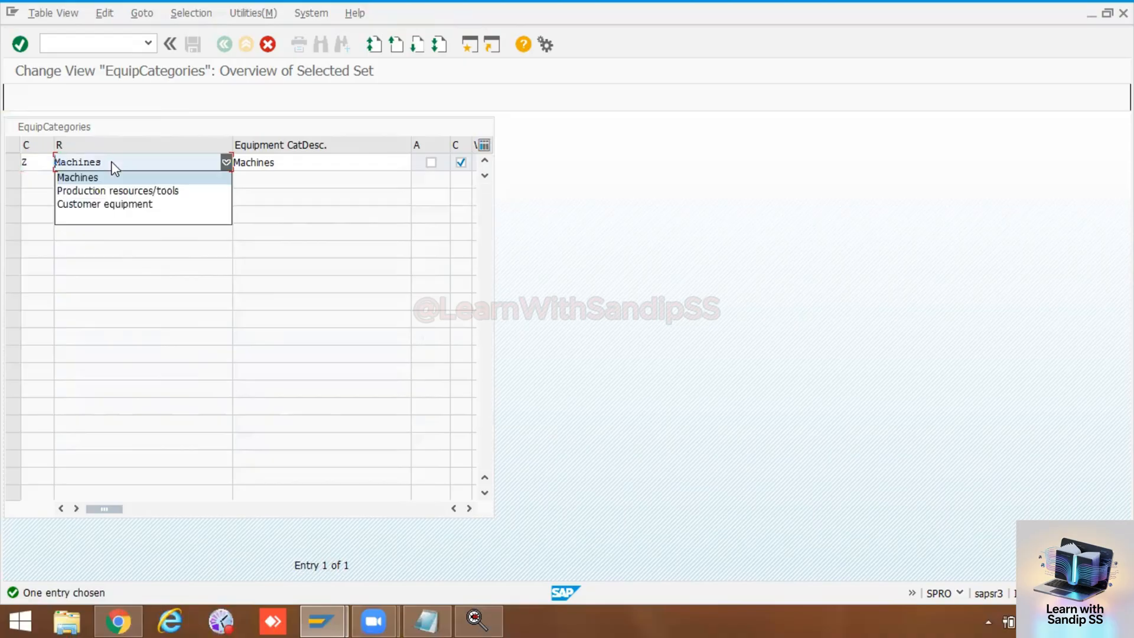
left_click(98, 180)
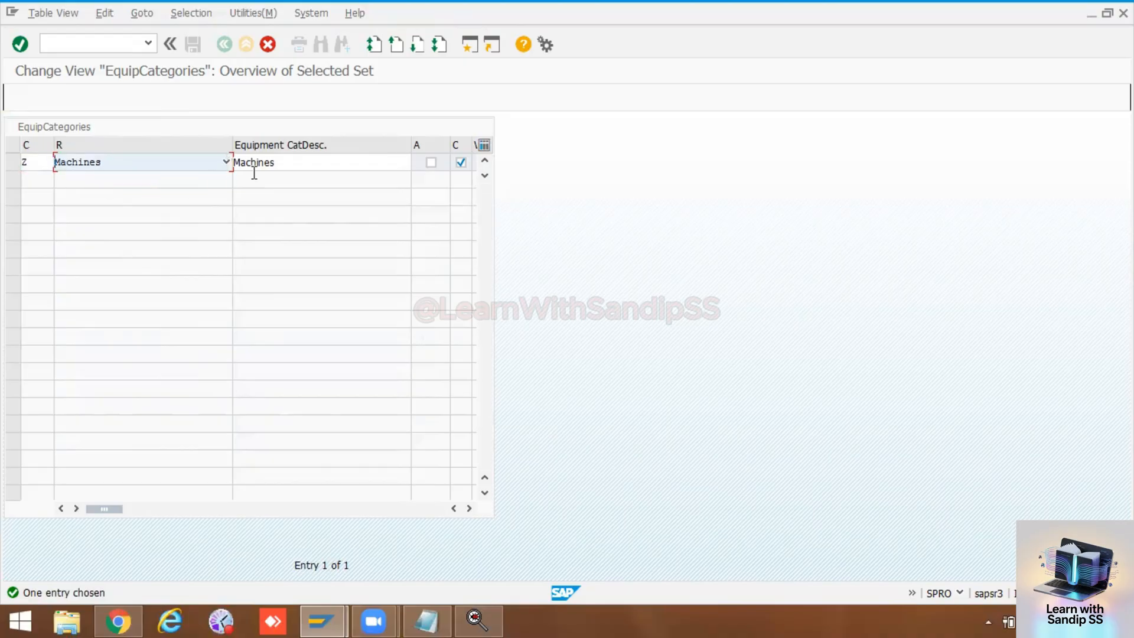
Step: Set the description of the copied category Z to Press Machines
left_click(286, 162)
key("BackSpace")
key("BackSpace")
key("BackSpace")
key("BackSpace")
key("BackSpace")
key("BackSpace")
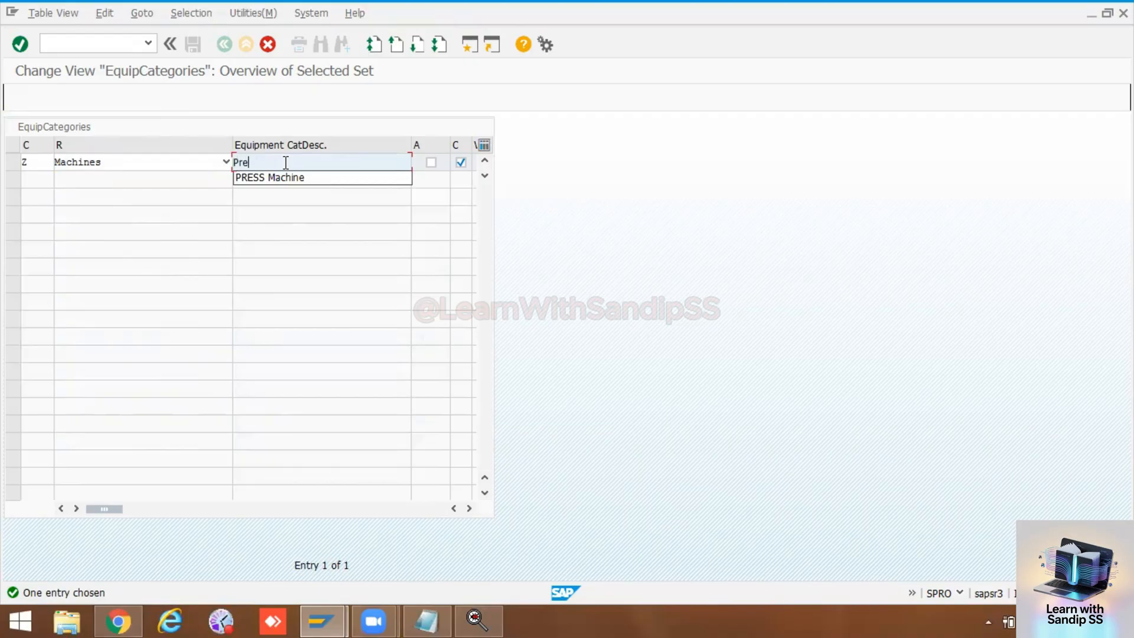
type("Press Machines")
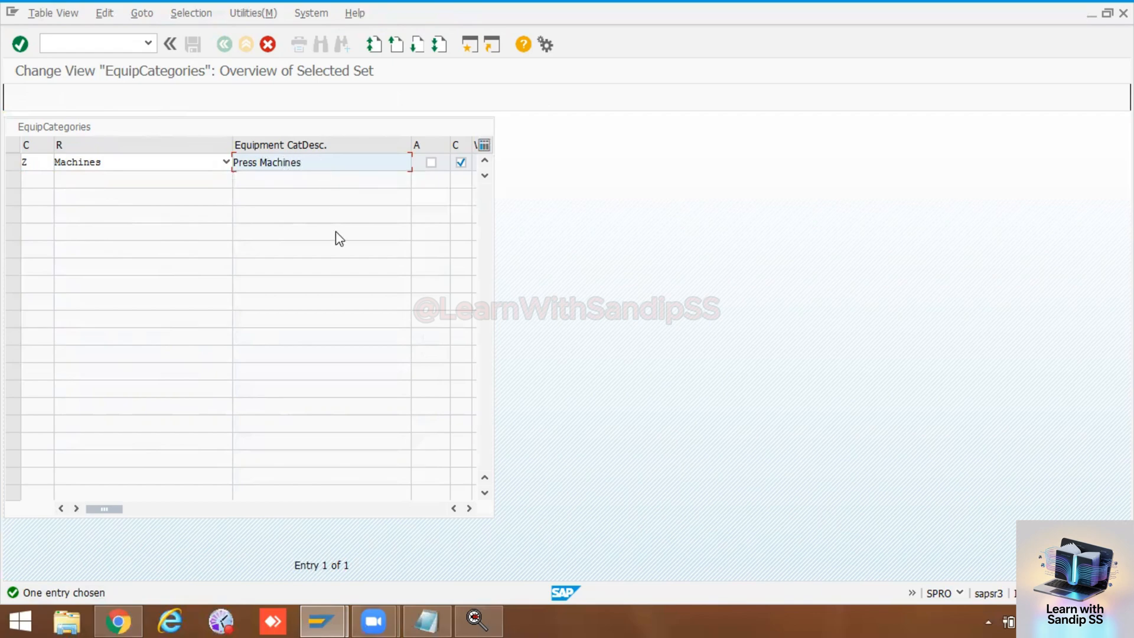
Step: Pick the view profile MACH (All Kinds of Machines) for category Z and confirm the copy
left_click(470, 507)
left_click(470, 508)
left_click(470, 508)
left_click(470, 507)
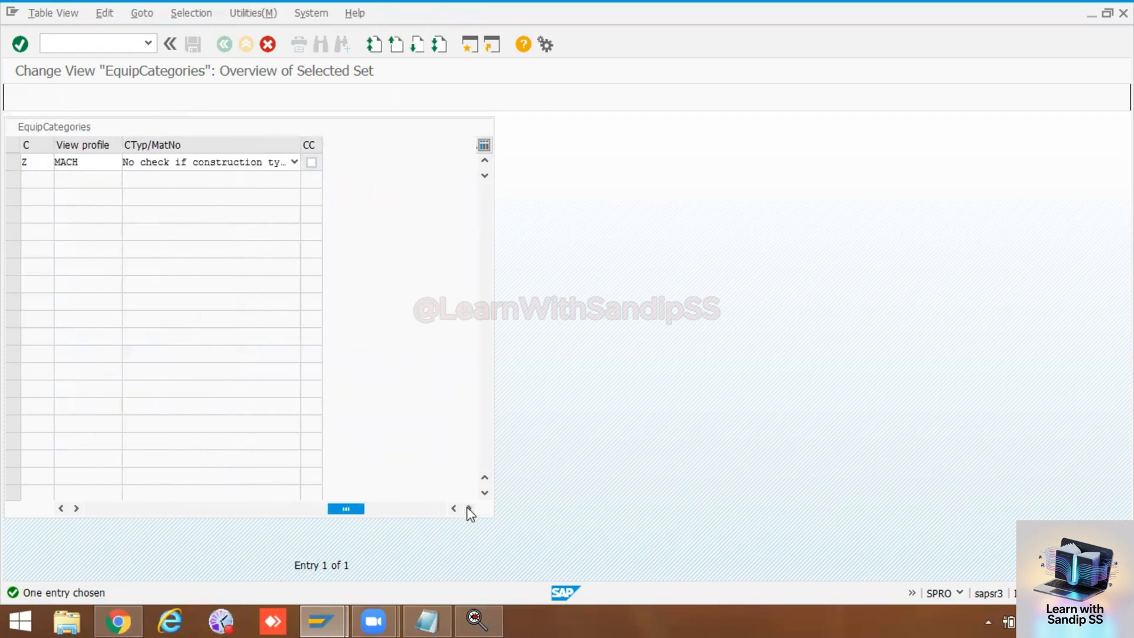
left_click_drag(354, 508, 267, 518)
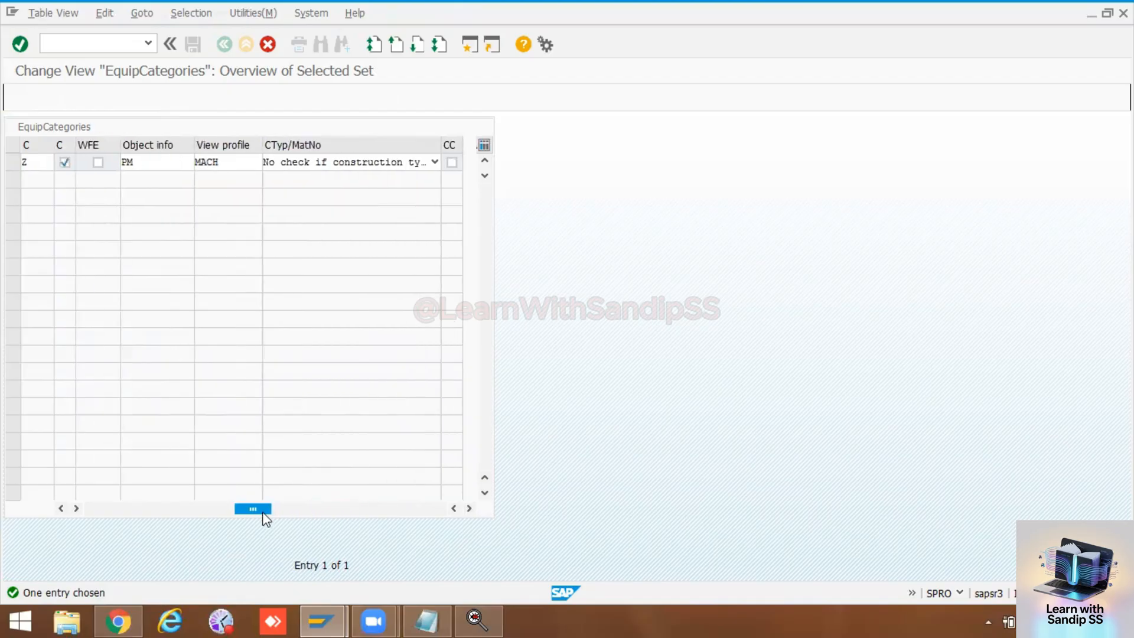
left_click(242, 156)
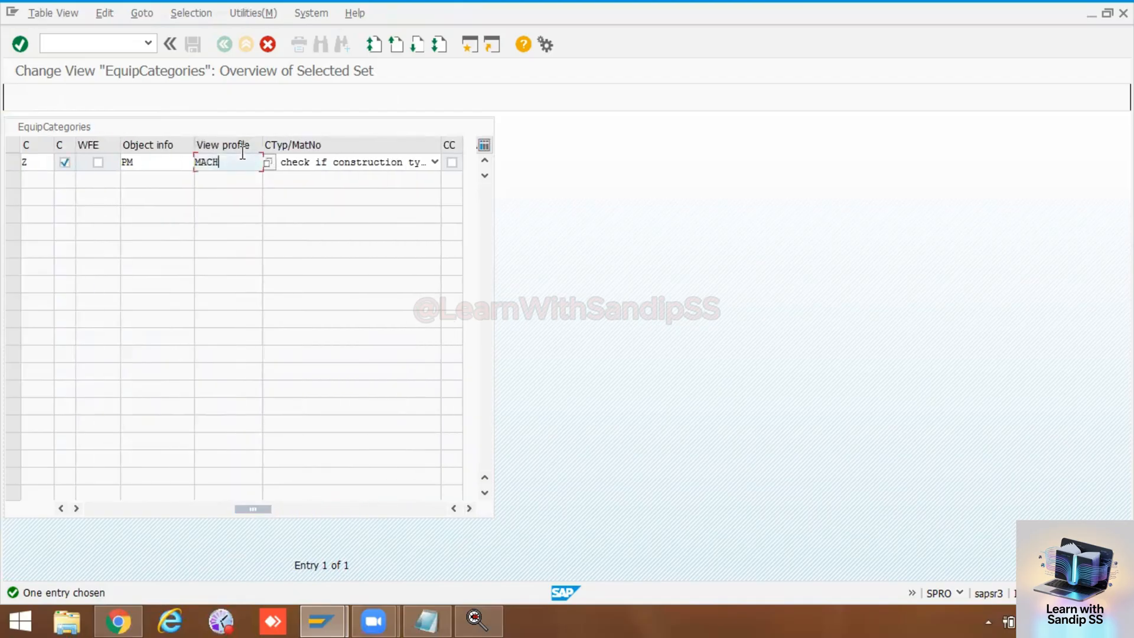
left_click(268, 164)
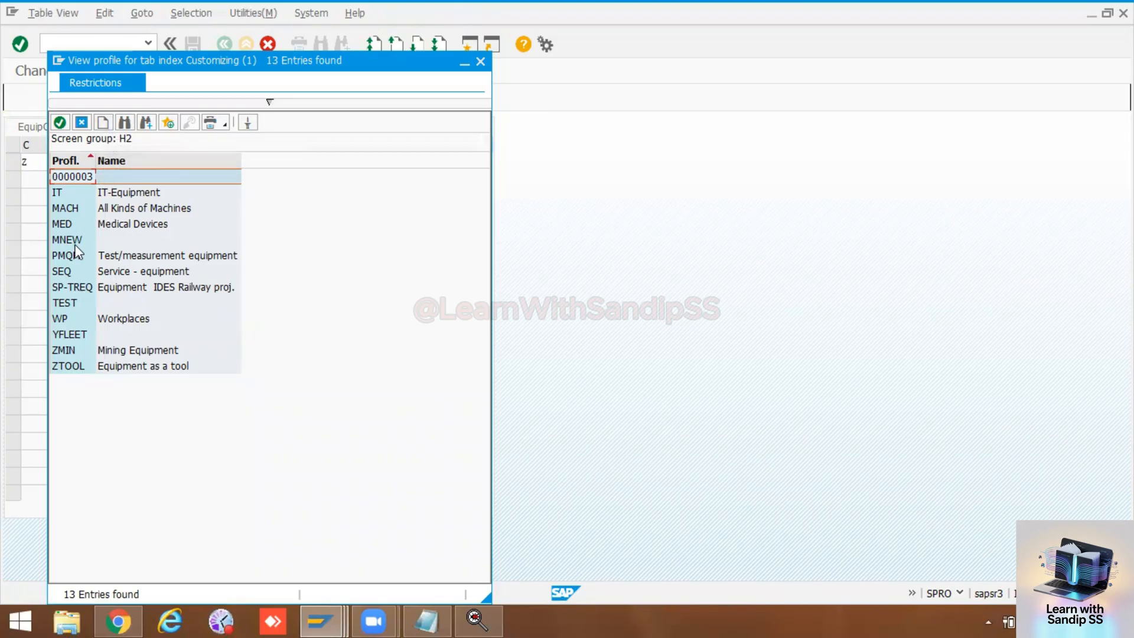
double_click(68, 207)
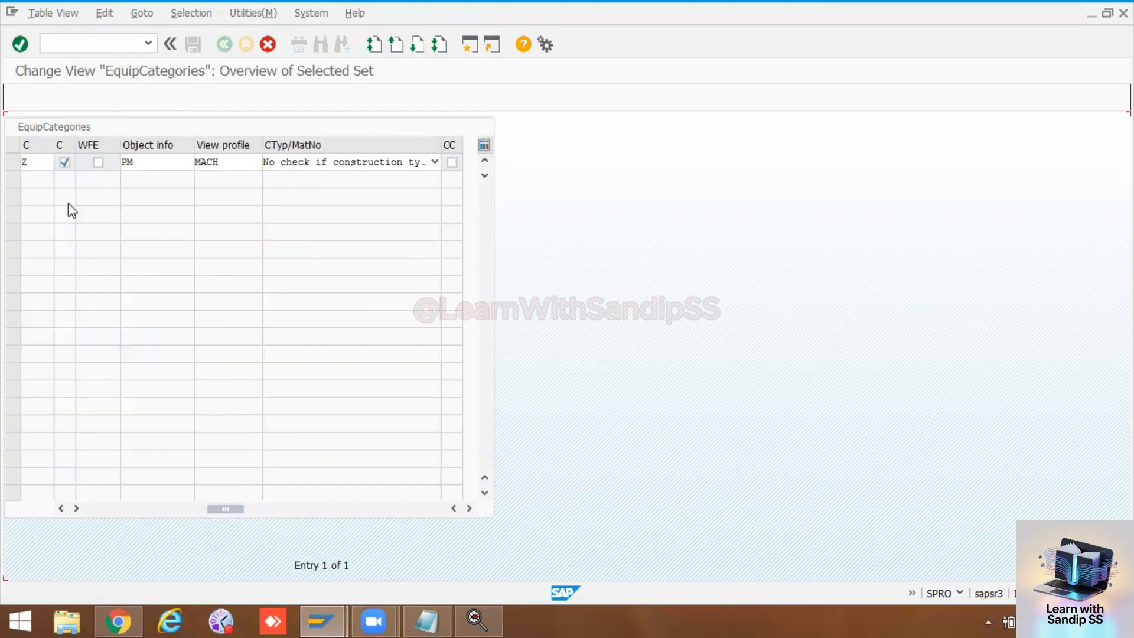
key("Return")
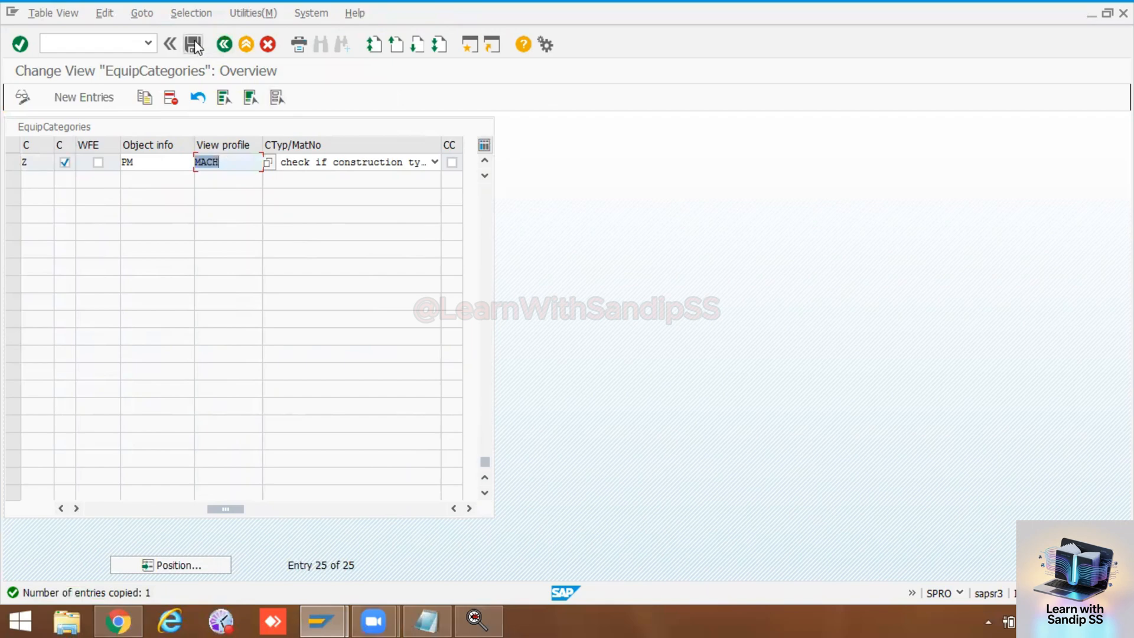
Step: Save the new category Z and leave customizing for the SAP Easy Access screen
left_click(195, 46)
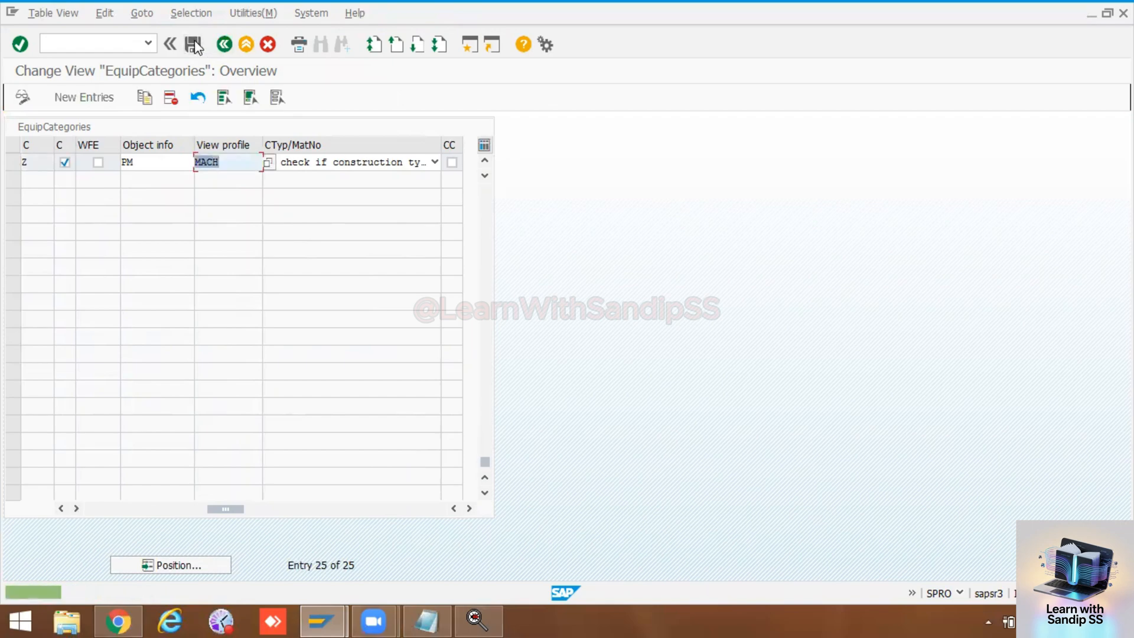
left_click(241, 48)
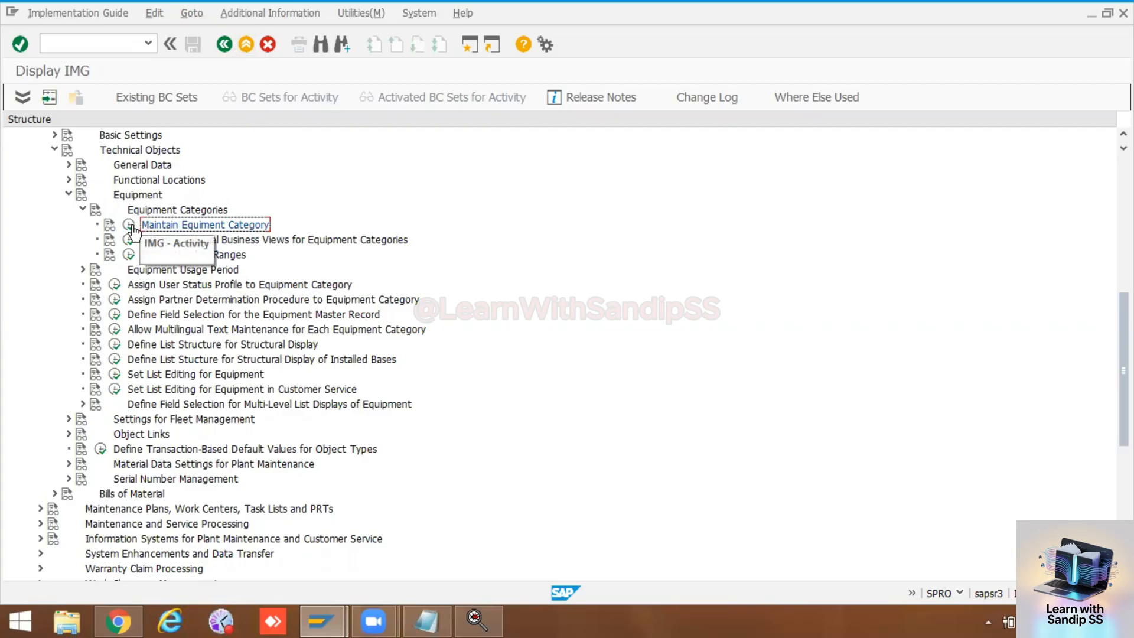
left_click(223, 46)
left_click(223, 46)
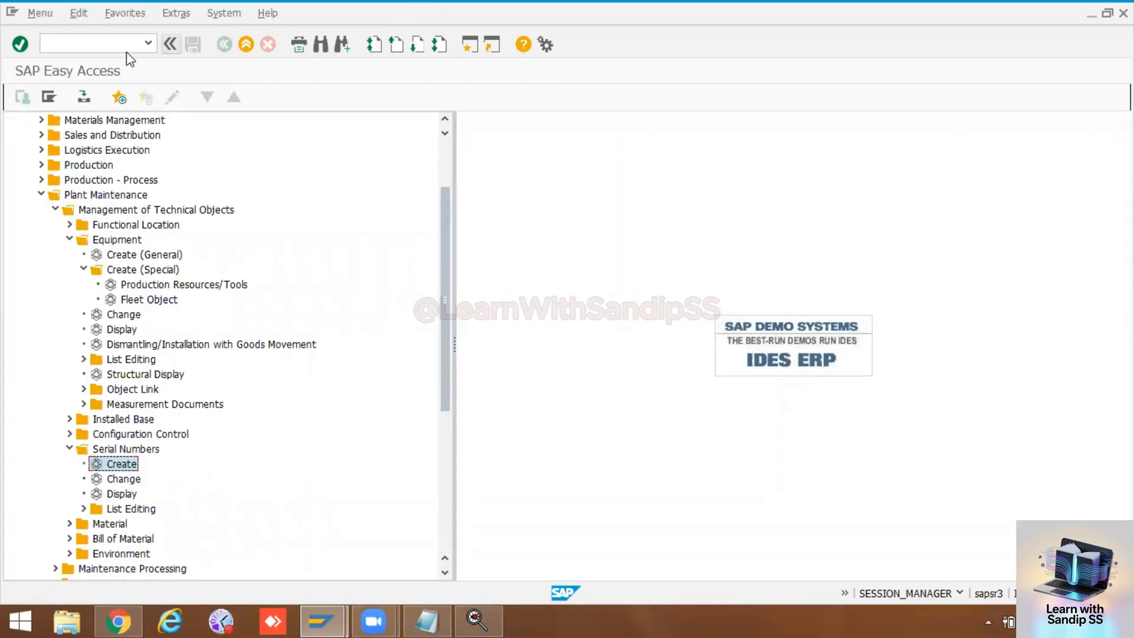
Step: Start transaction SPRO and display the SAP Reference IMG
left_click(106, 44)
type("spro")
key("Return")
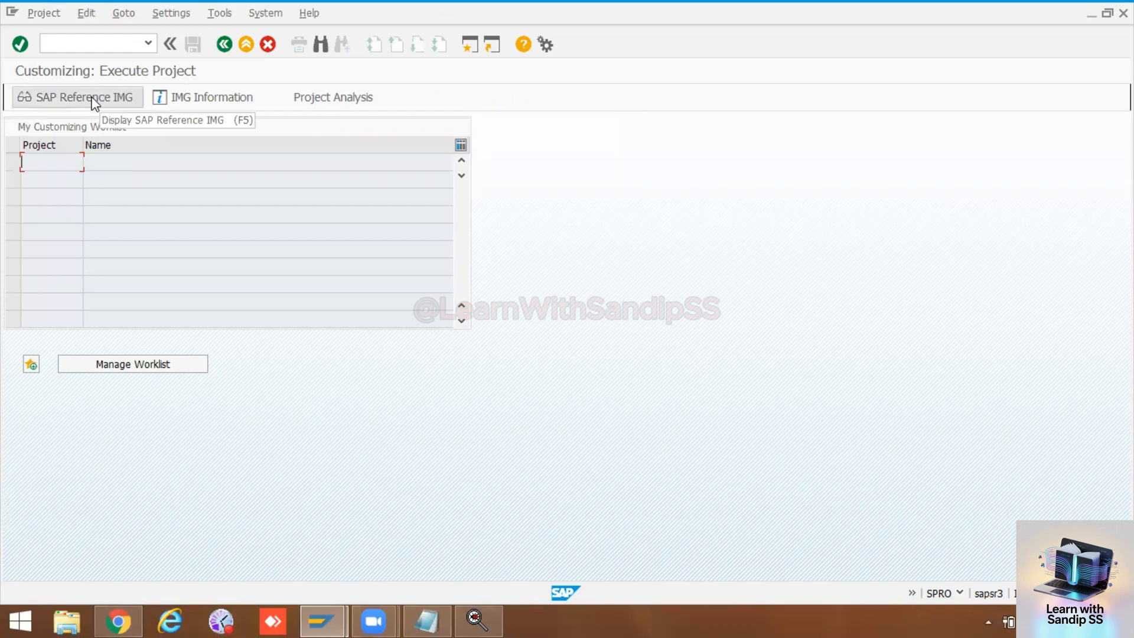
left_click(93, 100)
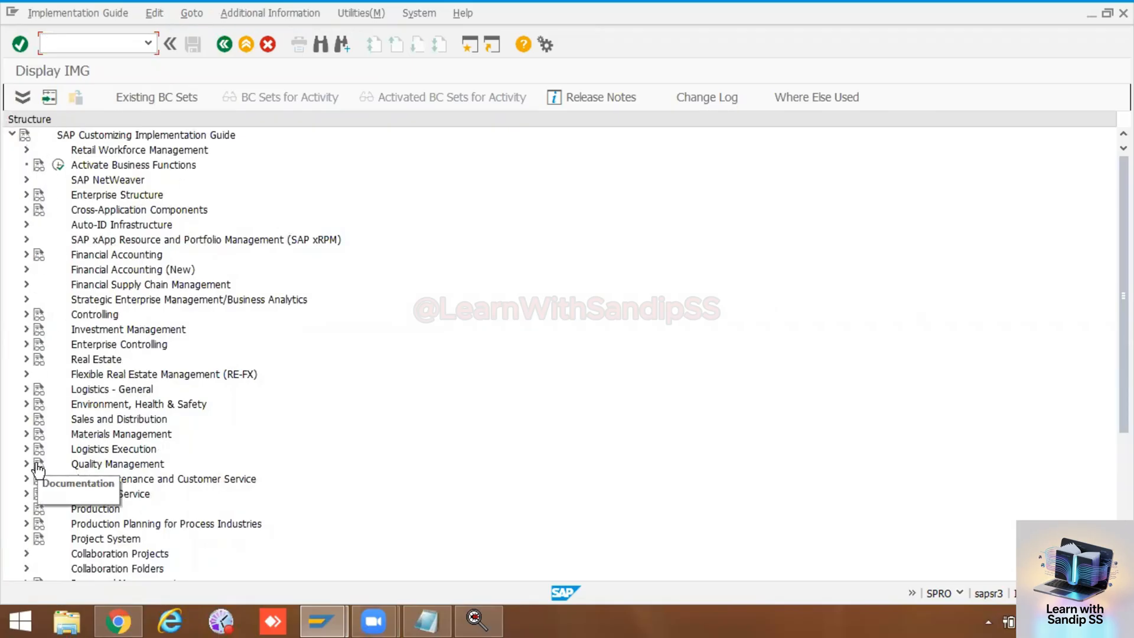
Step: Open Set View Profiles for Technical Objects within the Plant Maintenance master data, under Technical Objects, General Data
left_click(26, 479)
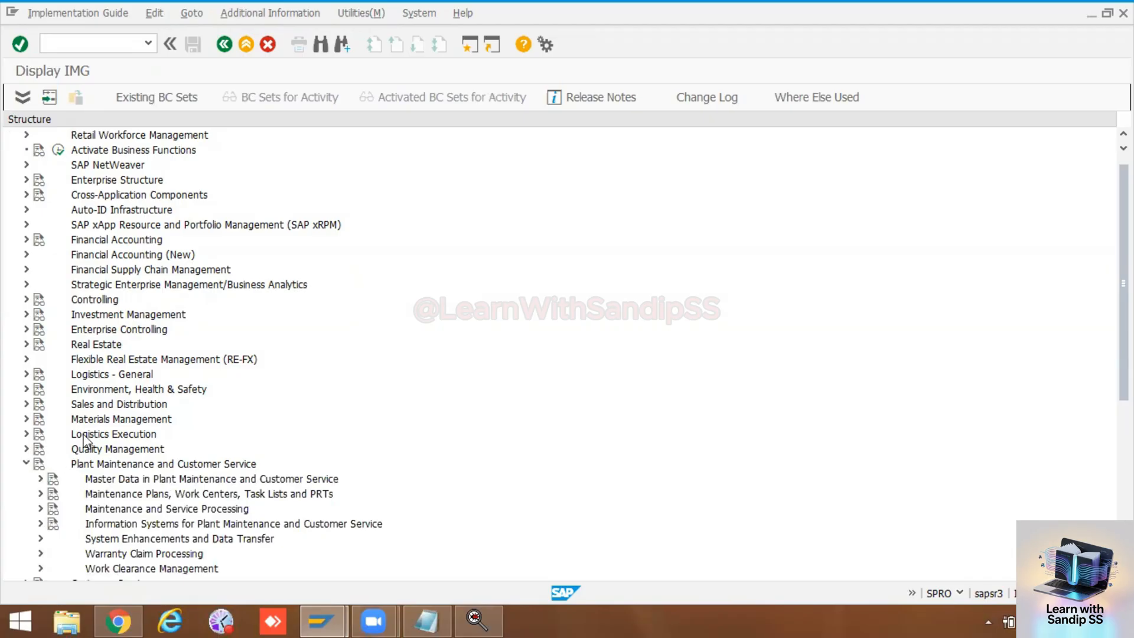
left_click(40, 479)
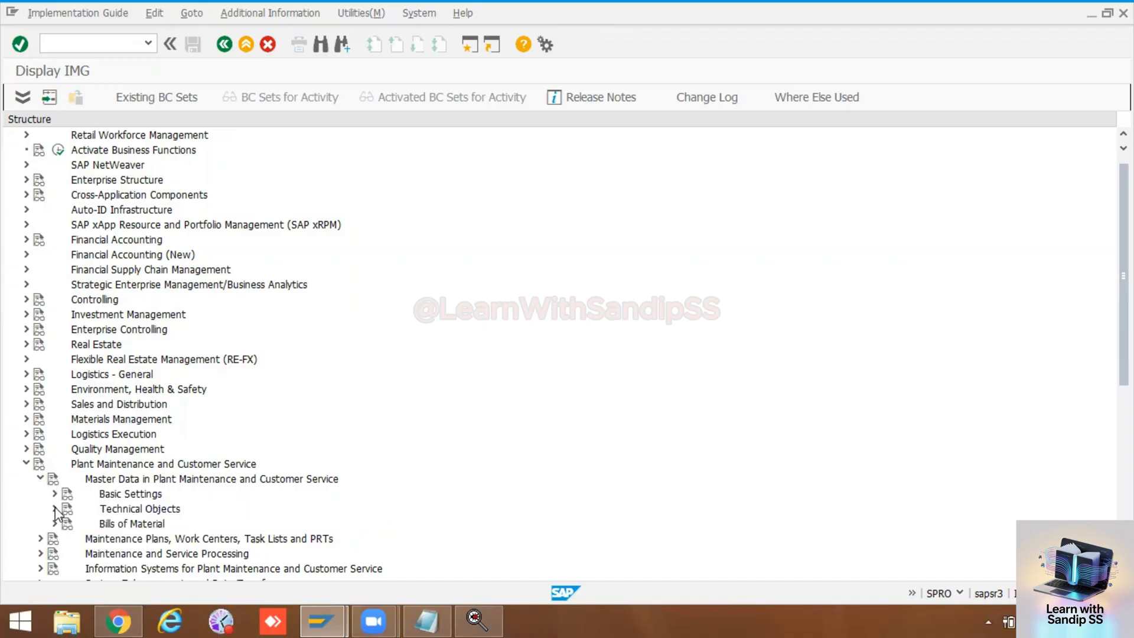
left_click(55, 509)
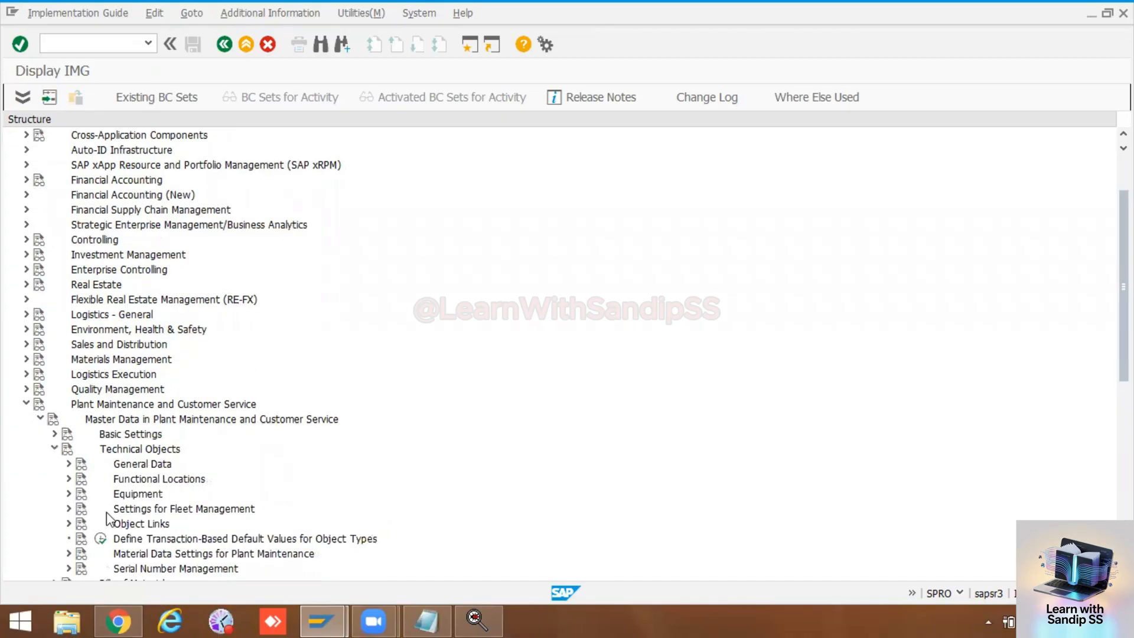
left_click(68, 463)
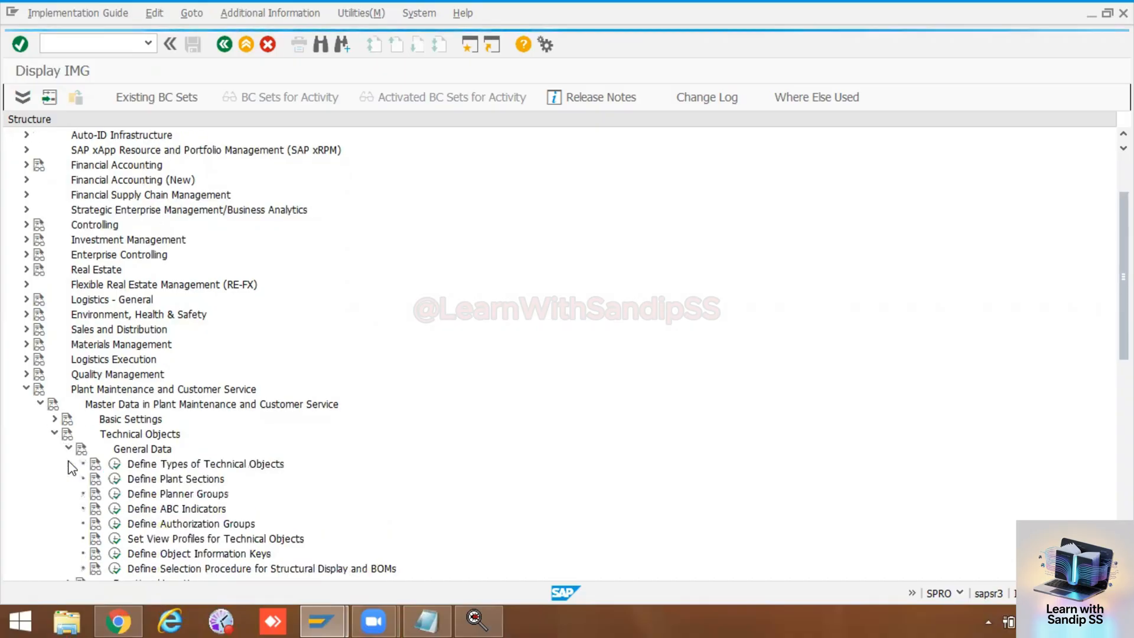
left_click(114, 538)
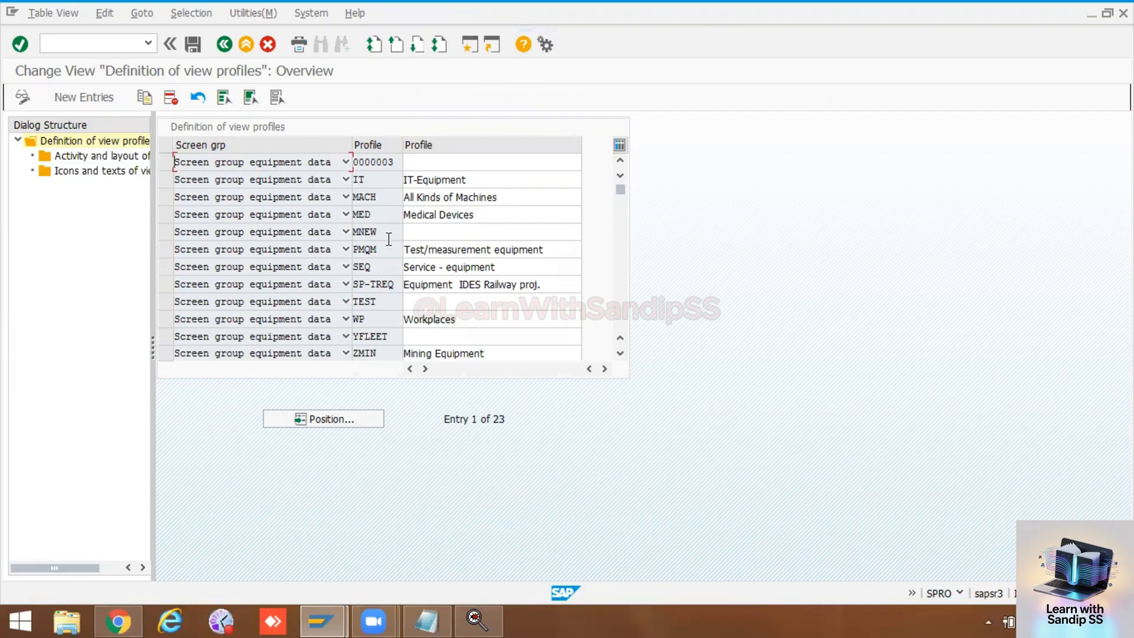
Step: Display the activity and layout of views for the view profile MACH
double_click(372, 197)
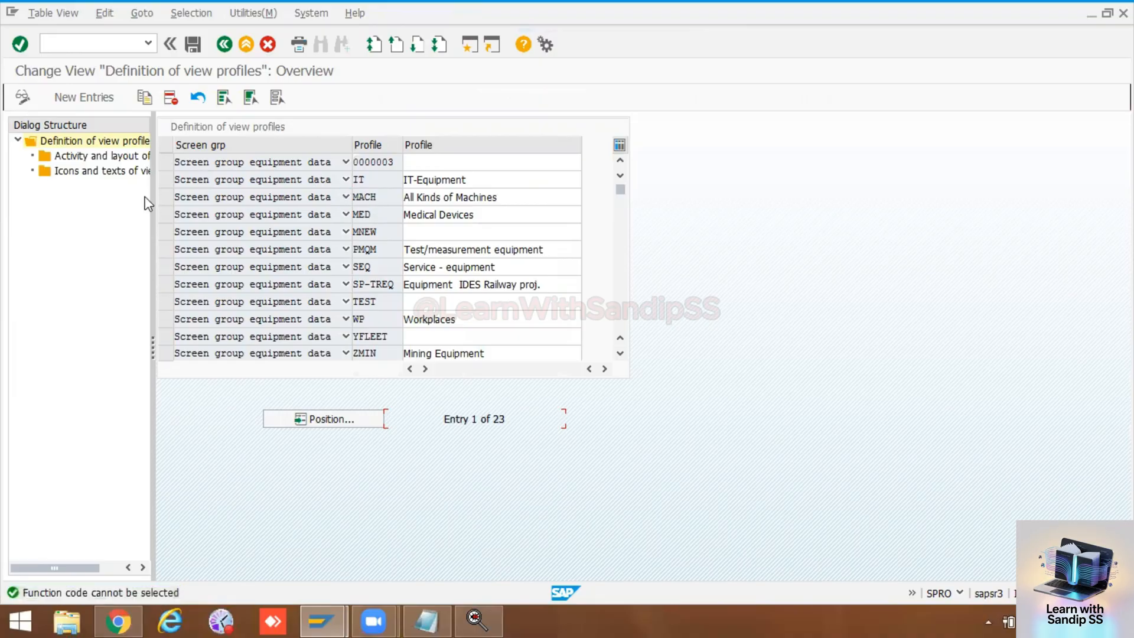
left_click(168, 197)
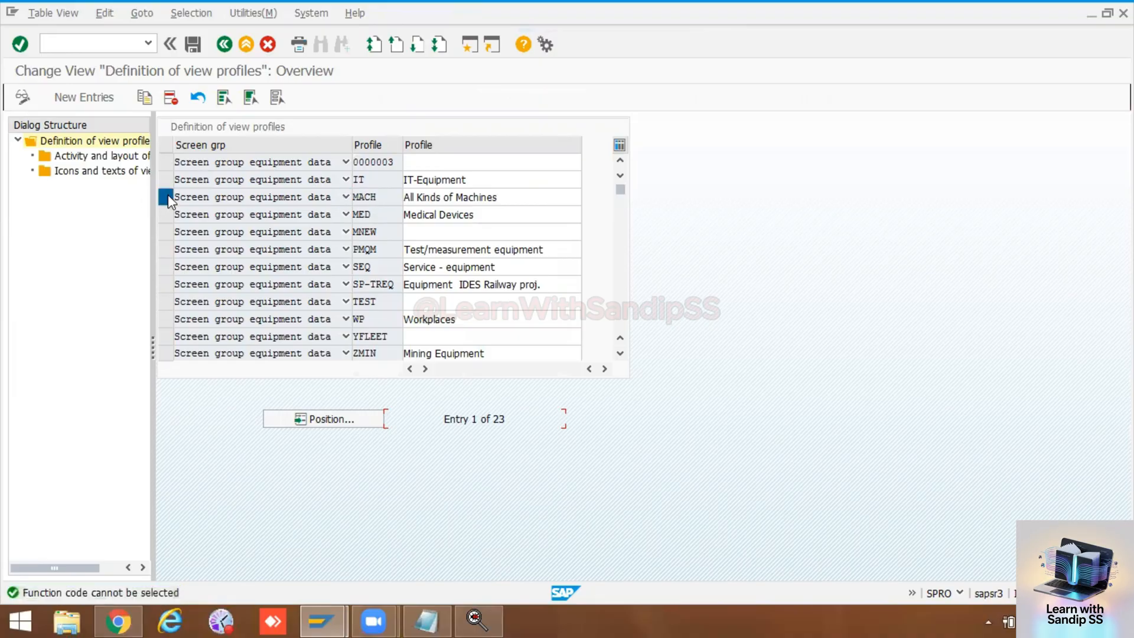
double_click(111, 157)
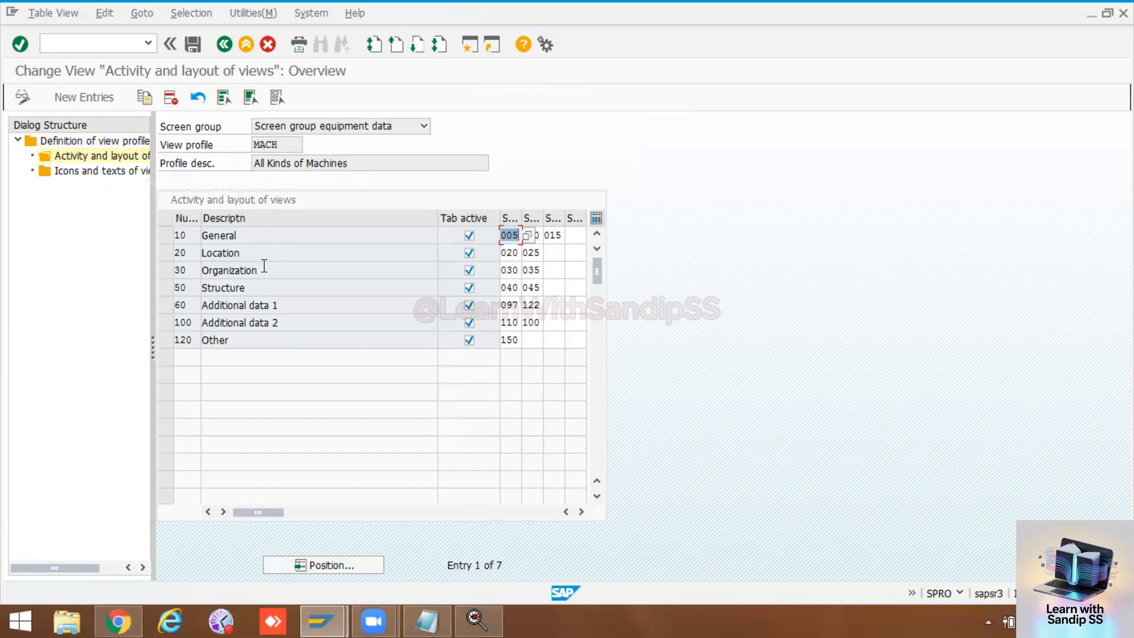
Step: Try to open IE03 in a separate session using /oie03 and switch to its window
left_click(102, 47)
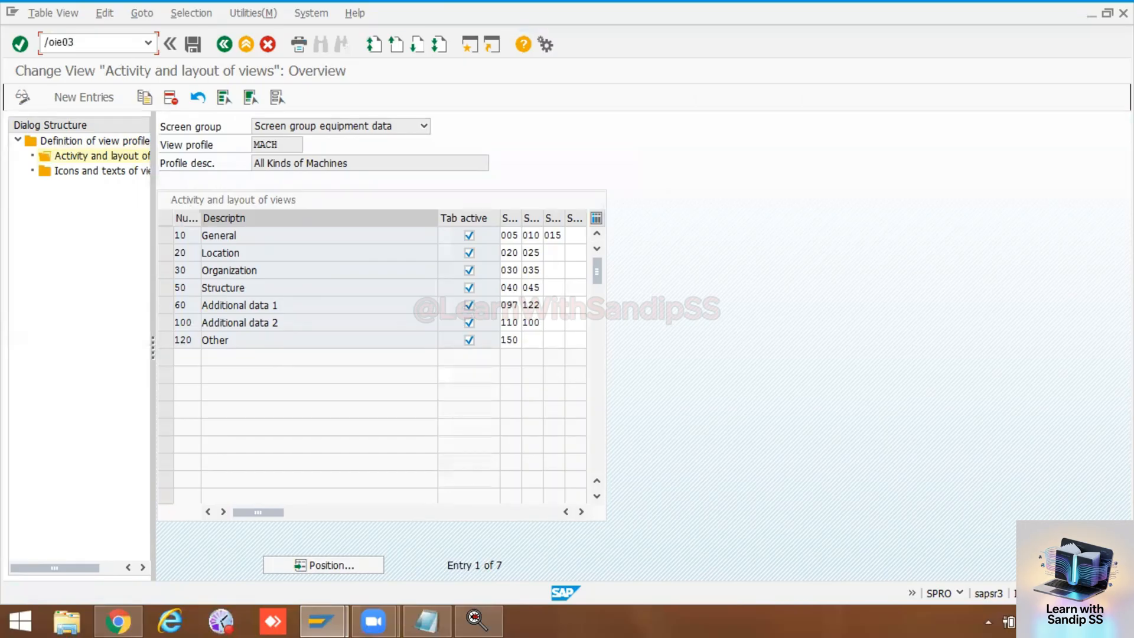
key("Return")
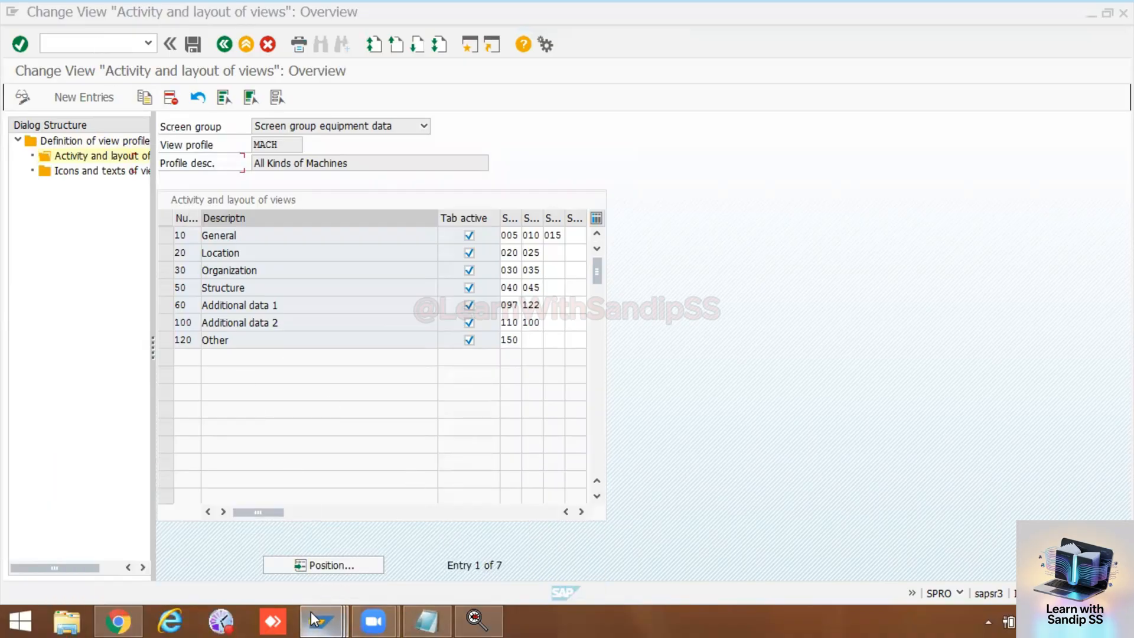
mouse_move(319, 620)
left_click(366, 542)
left_click(340, 612)
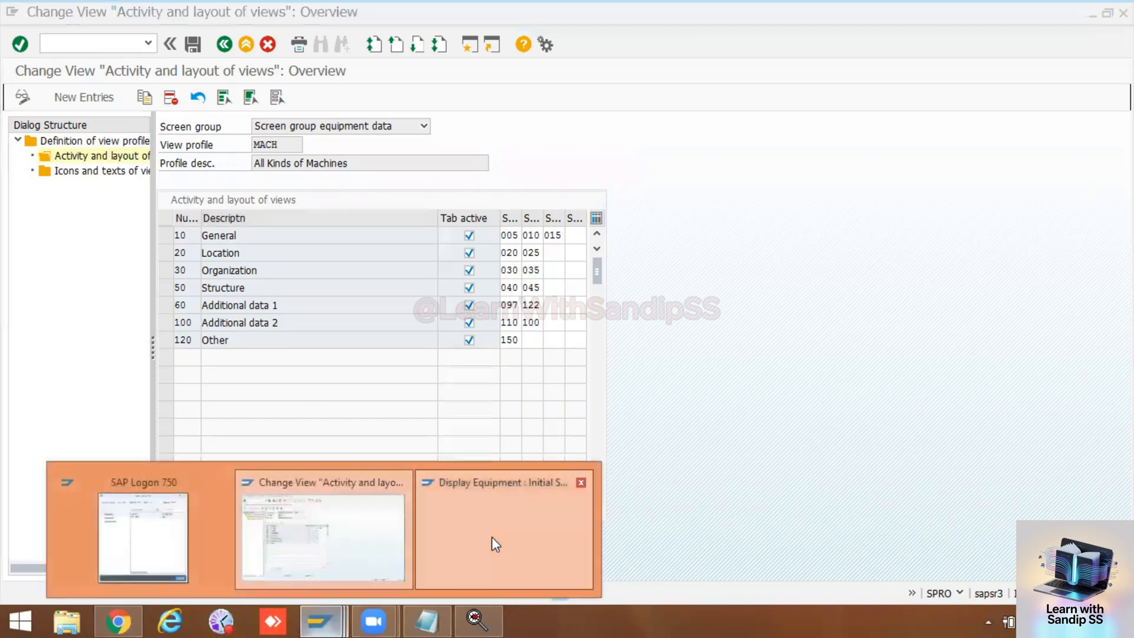
left_click(491, 536)
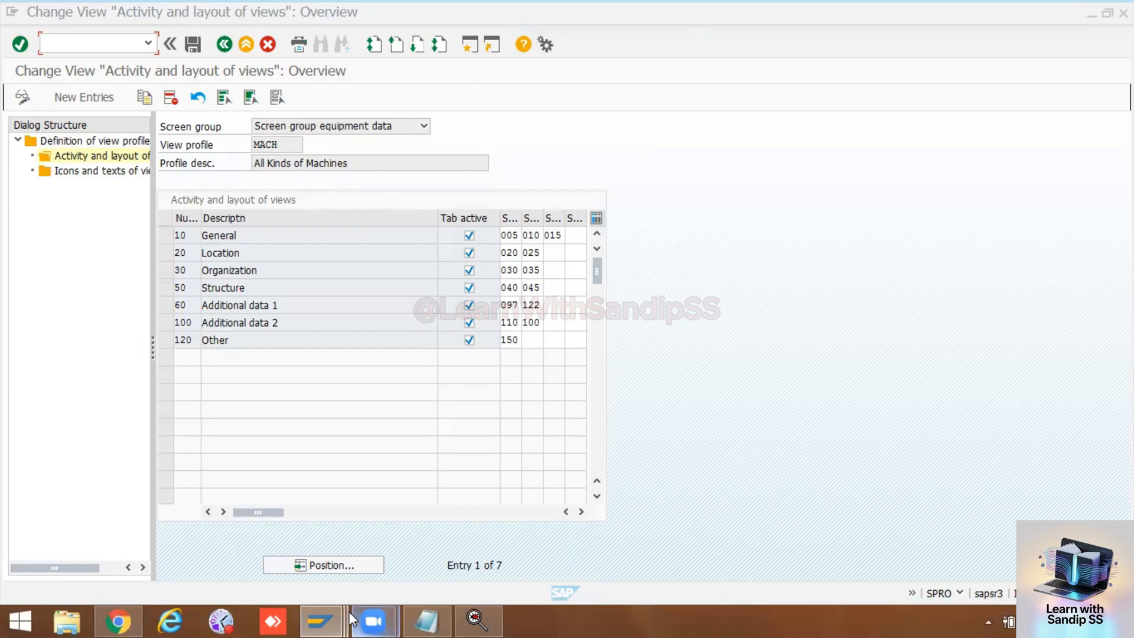
mouse_move(337, 611)
left_click(339, 565)
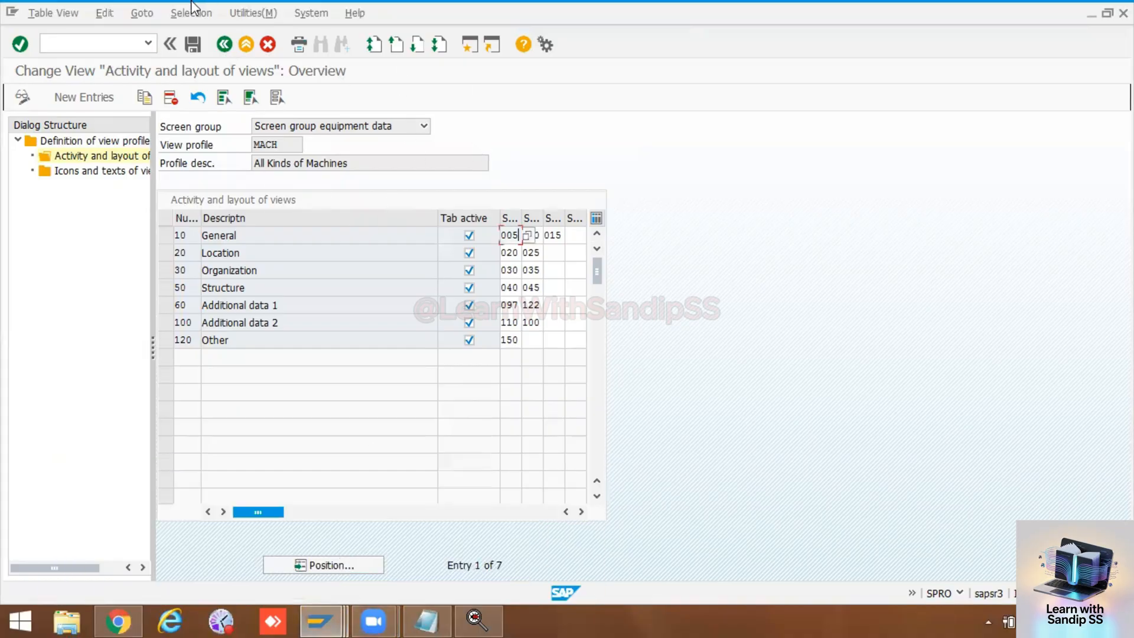
Step: Launch the Display Equipment transaction again in a new session with the command /oie03
left_click(116, 46)
type("/oie03")
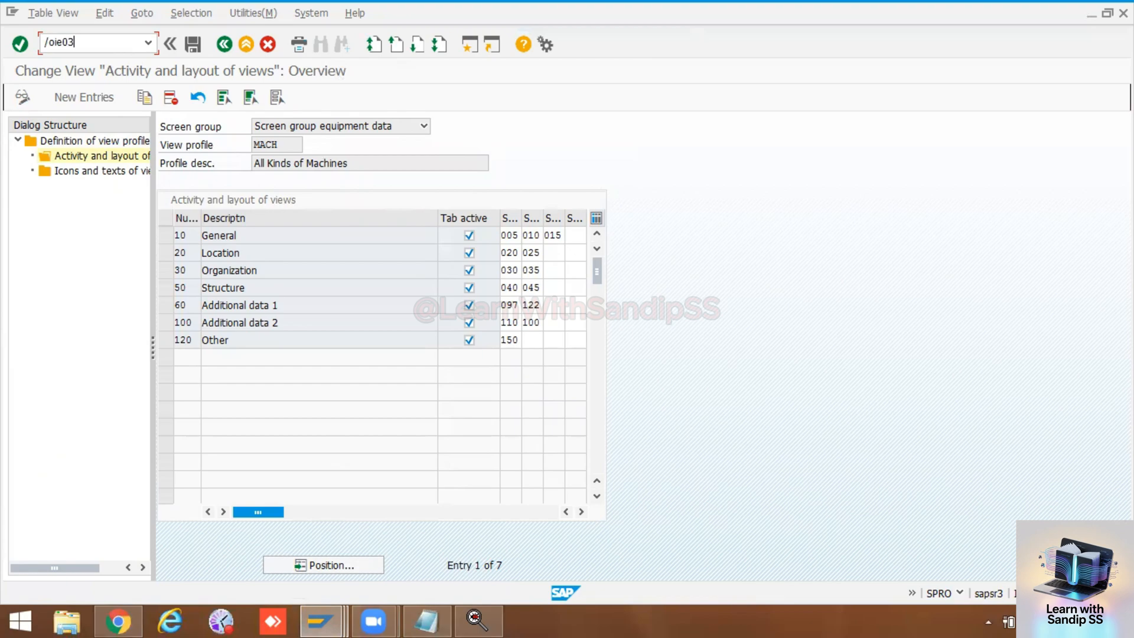
key("Return")
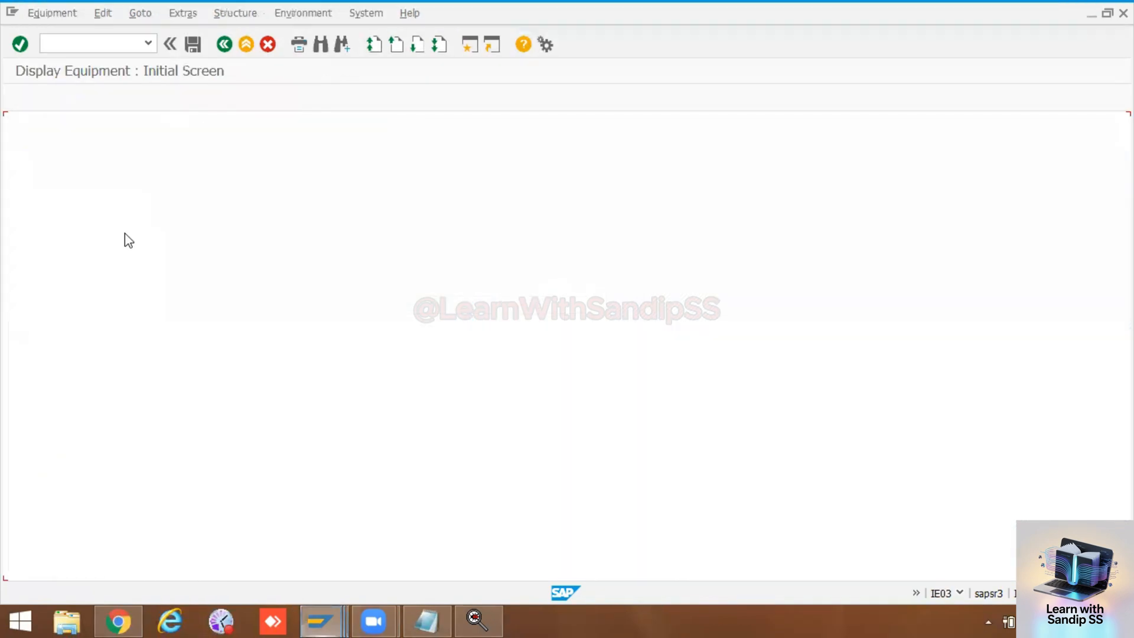
Step: Copy equipment number 10006576 from the PM notes in Notepad and display that equipment record in IE03
key("Return")
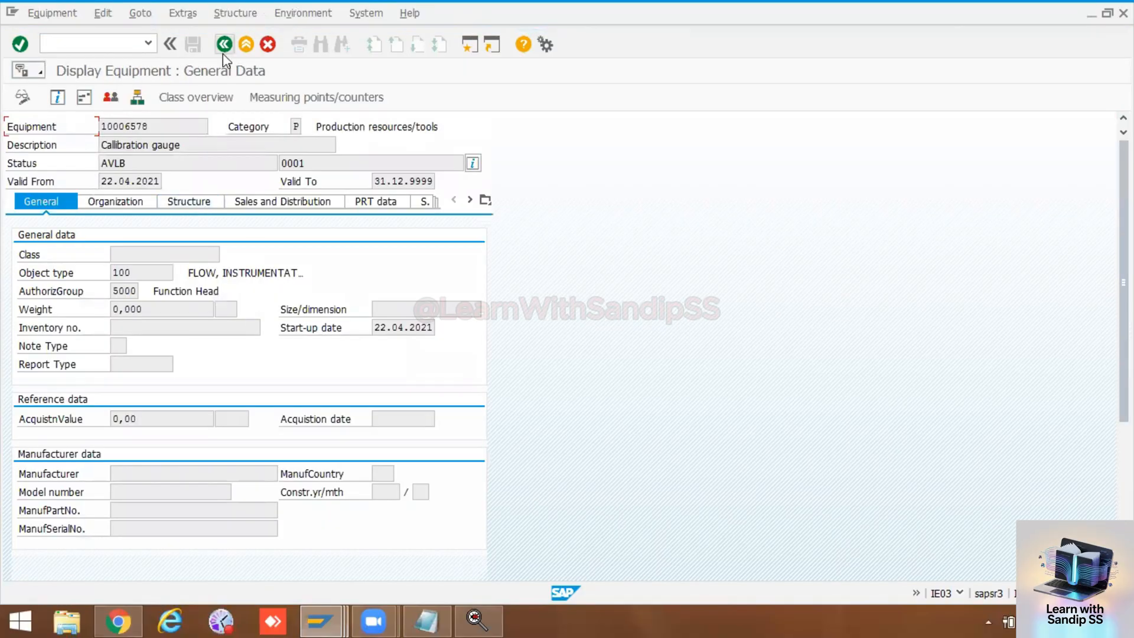
left_click(224, 45)
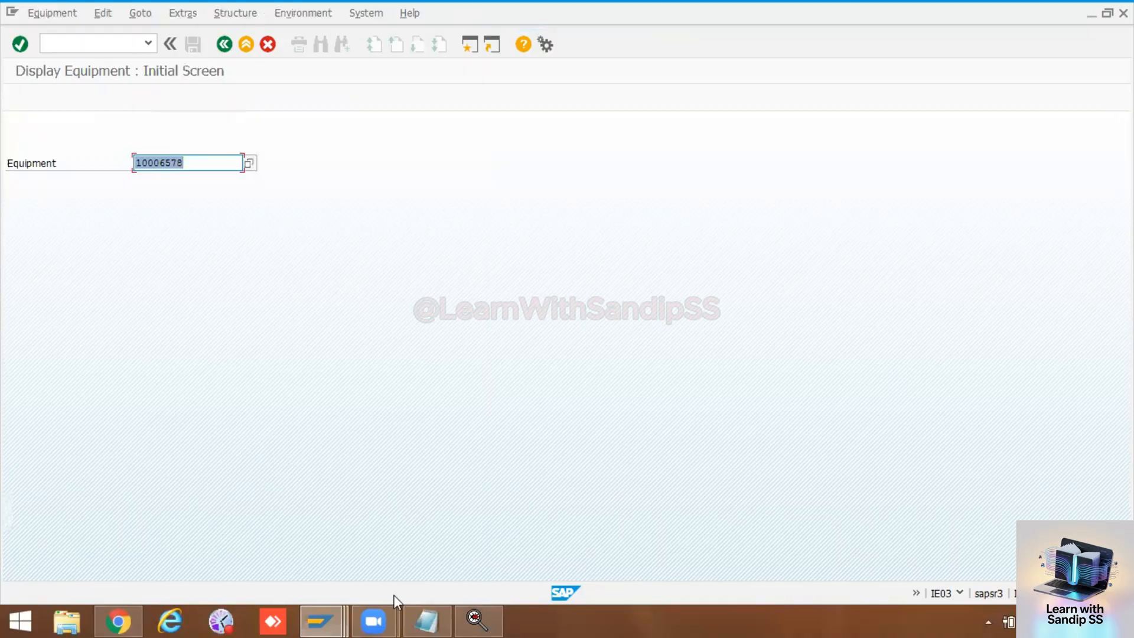
left_click(426, 620)
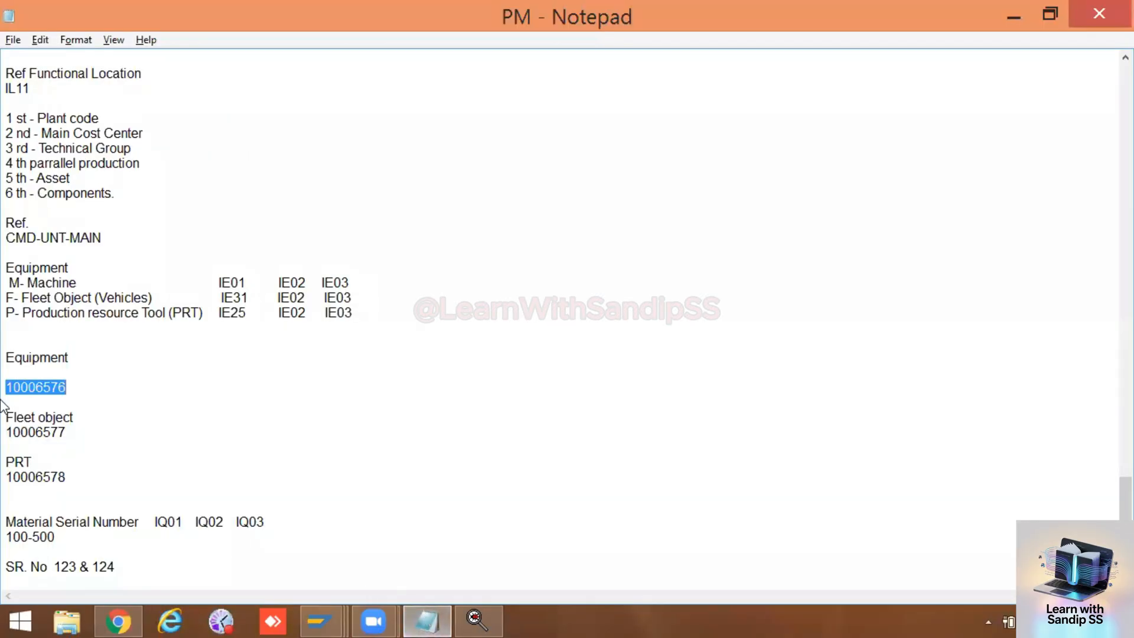
double_click(44, 390)
key("ctrl+c")
key("alt+Tab")
left_click_drag(200, 161, 100, 164)
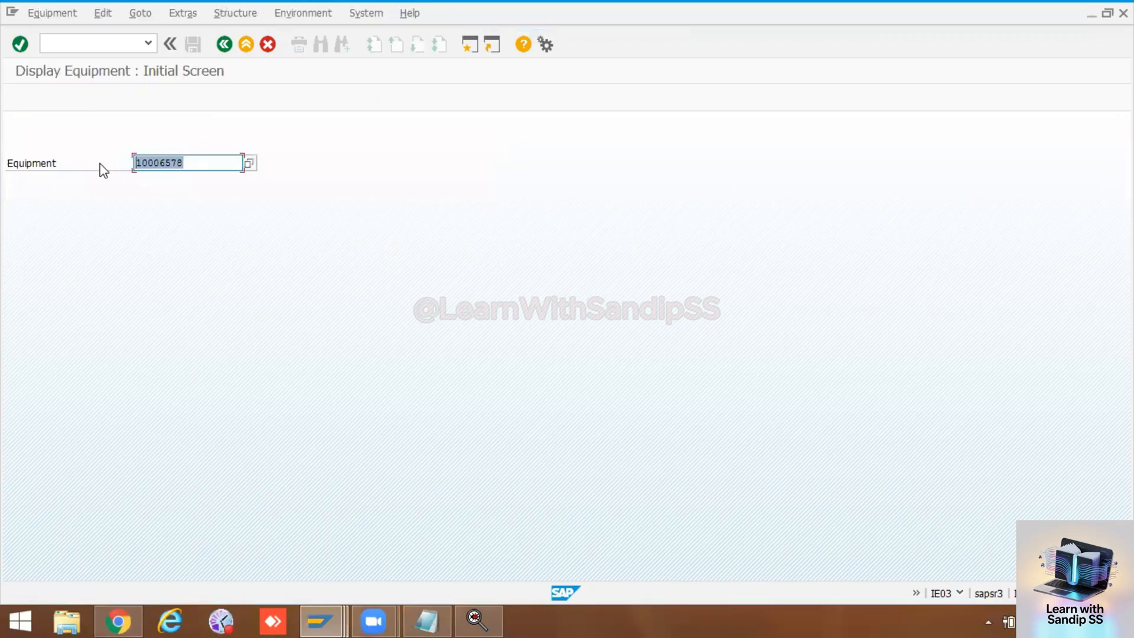
key("ctrl+v")
key("Return")
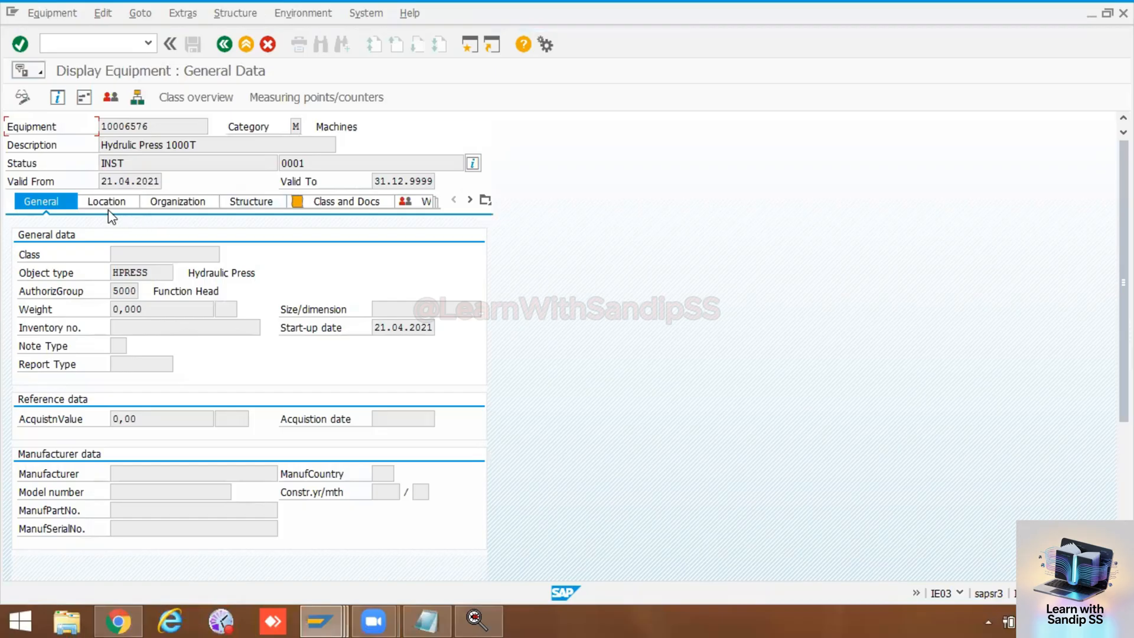
Step: Review the equipment's Location, Organization, Structure and Class and Docs data, and compare it with the view layout of profile MACH
left_click(106, 202)
left_click(160, 203)
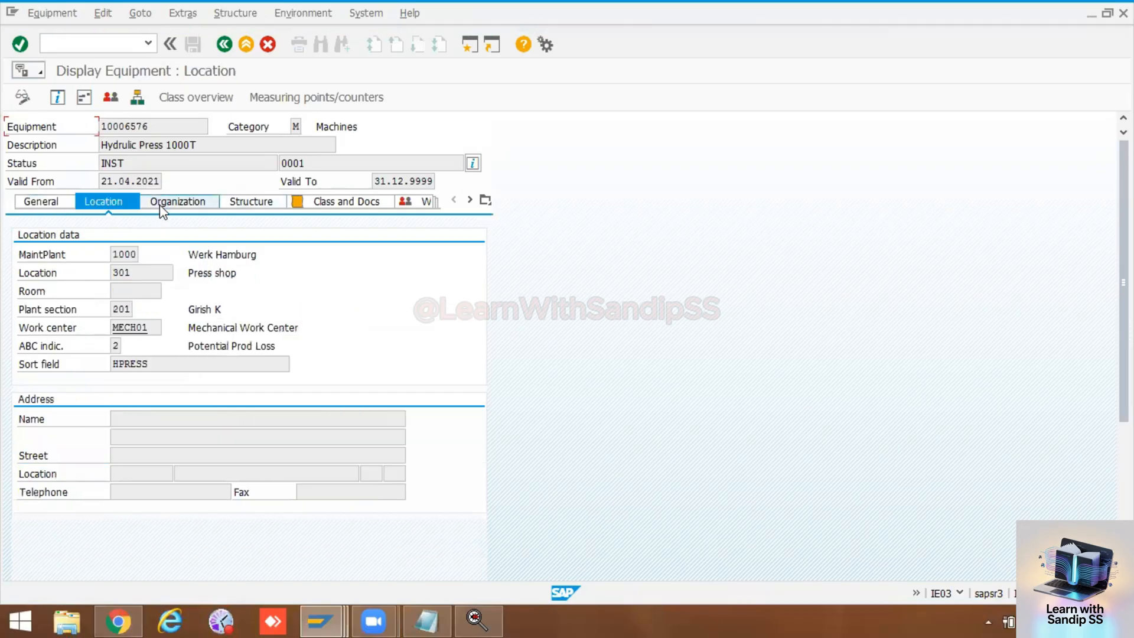
left_click(265, 202)
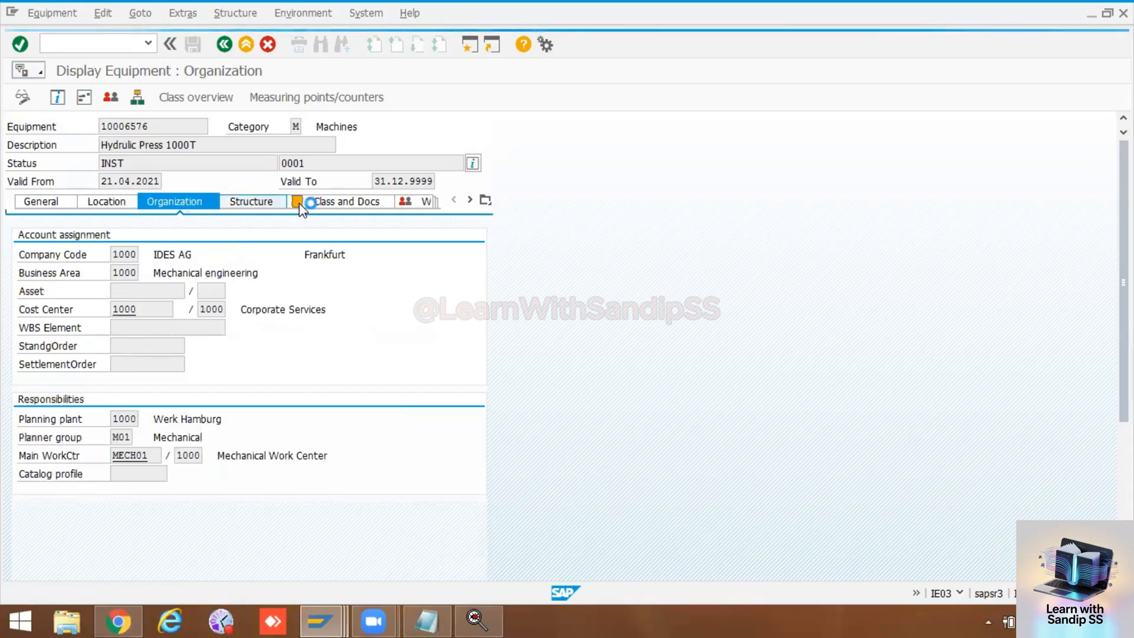
left_click(346, 202)
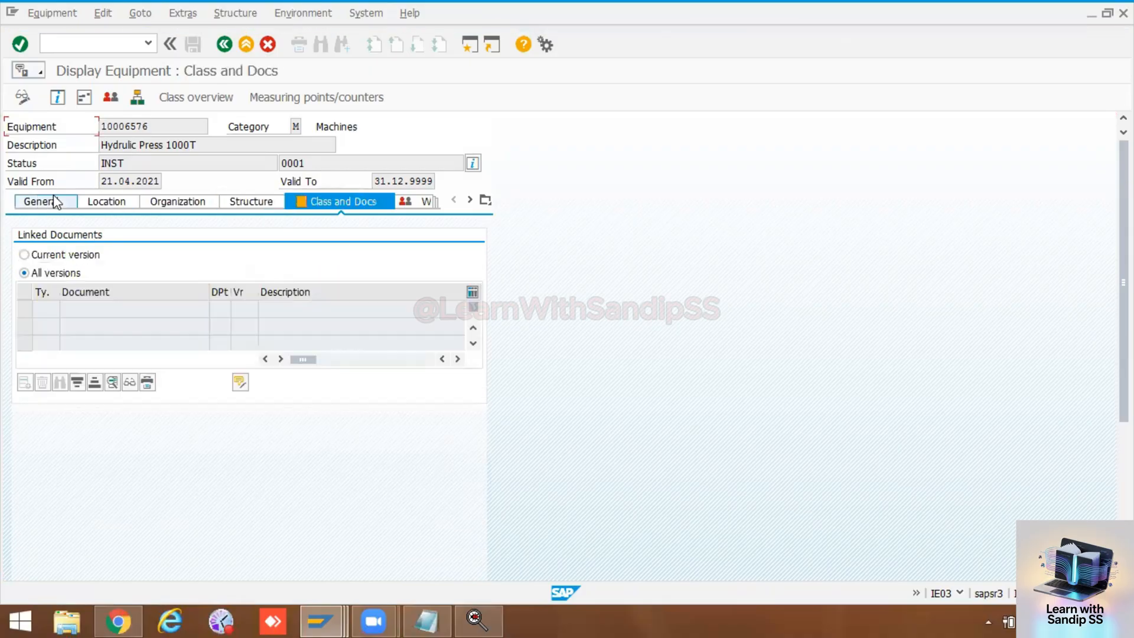
left_click(319, 620)
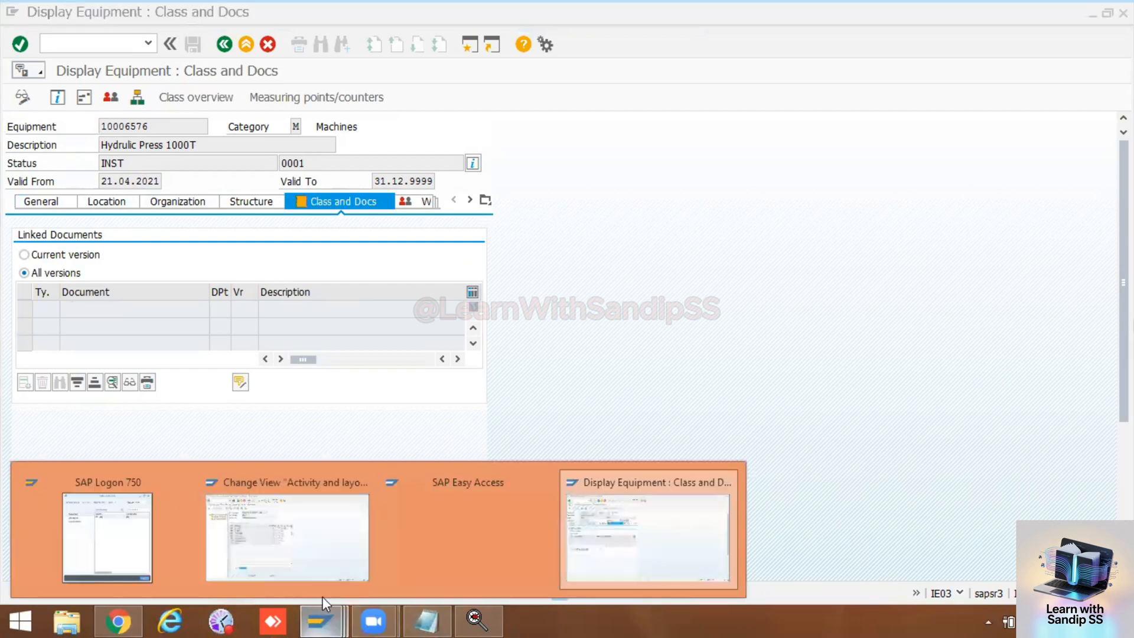
left_click(310, 535)
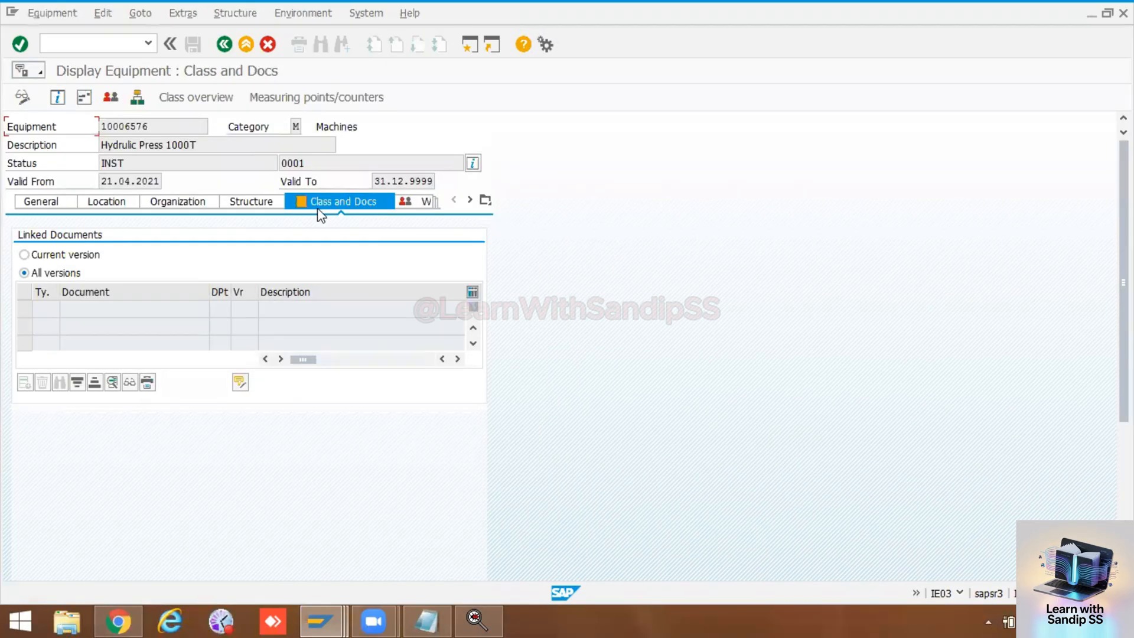
Step: Return to the equipment's General data and look up category M (Machines) in the list of possible equipment categories
left_click(62, 206)
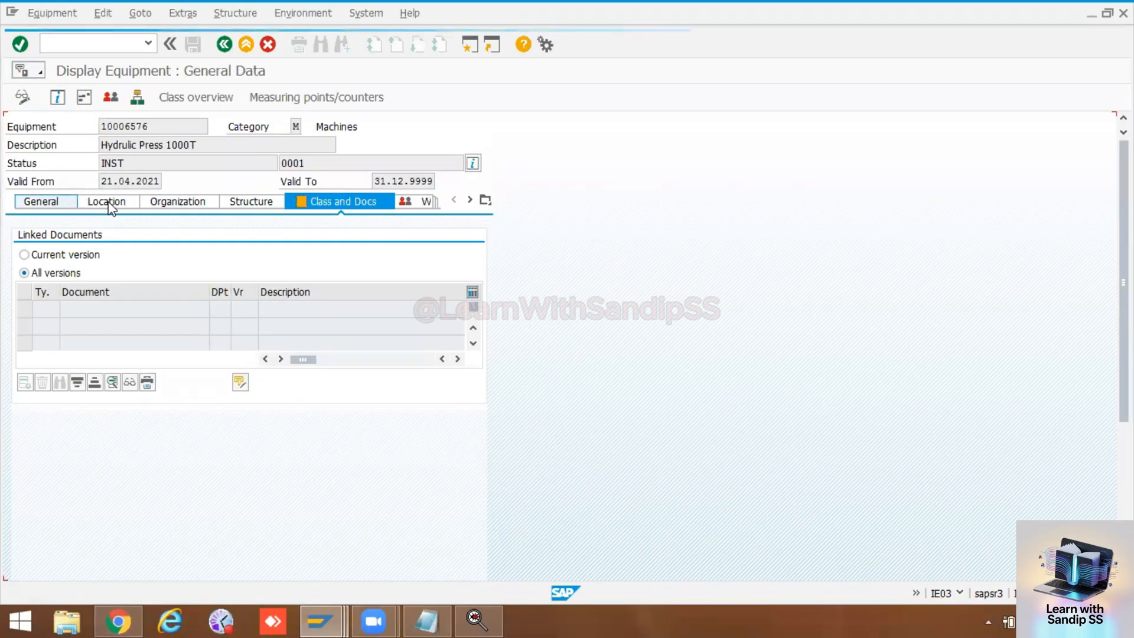
left_click(299, 126)
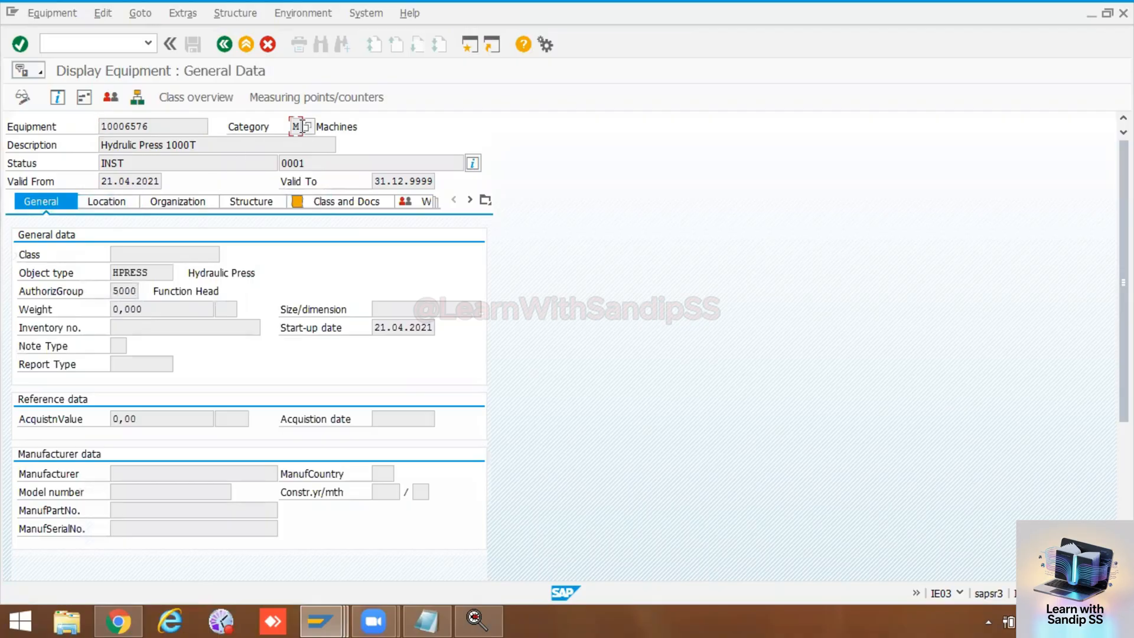
left_click(307, 126)
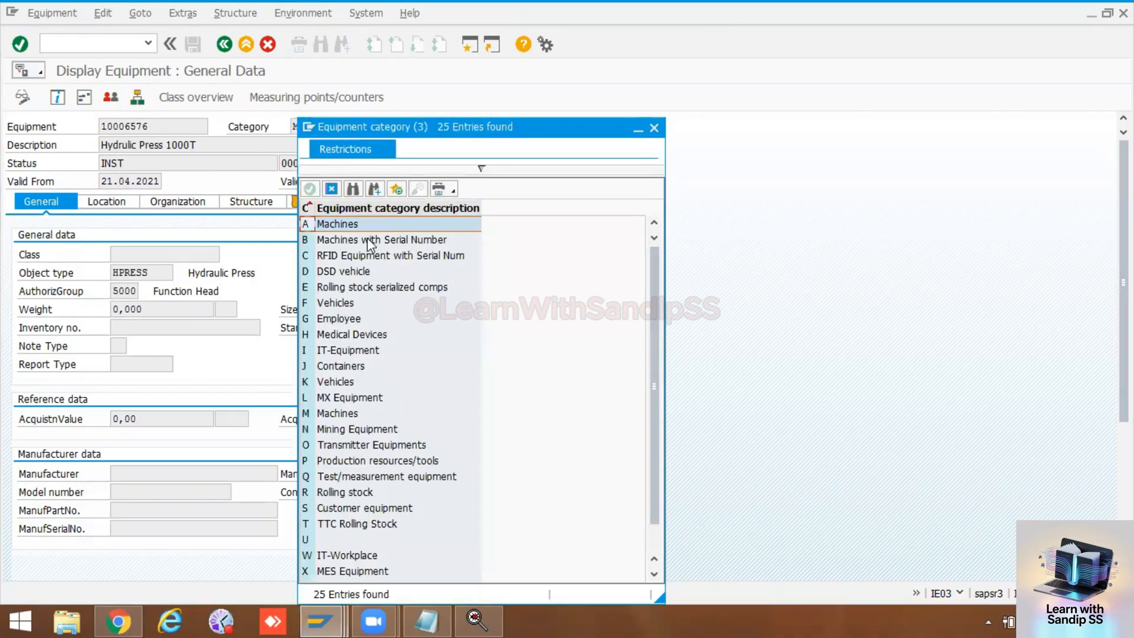
left_click(324, 415)
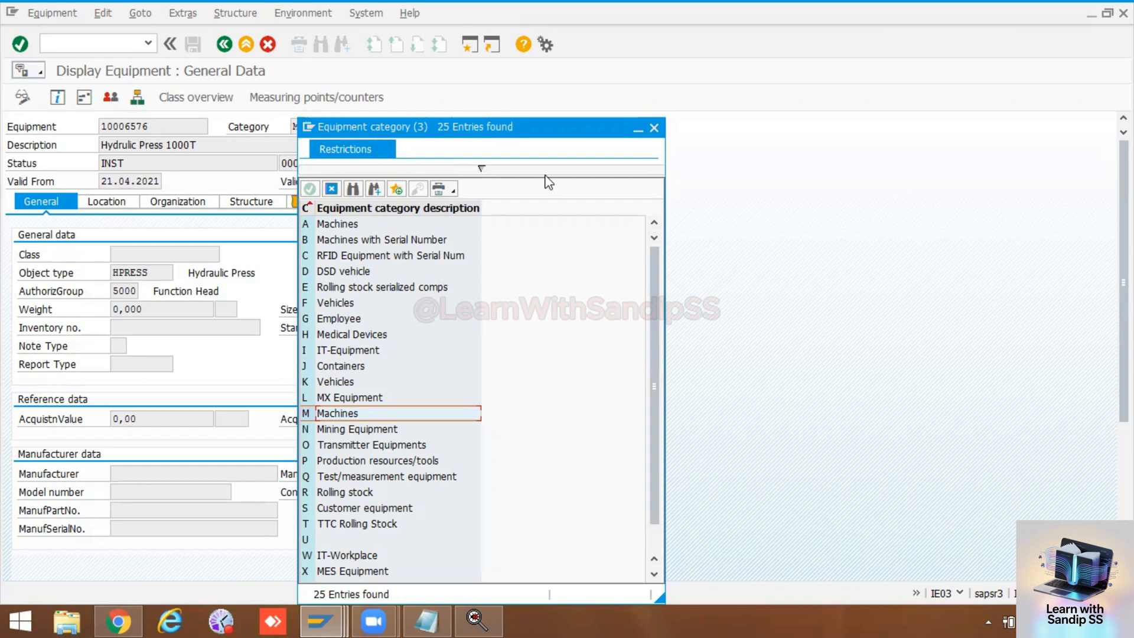
left_click(654, 128)
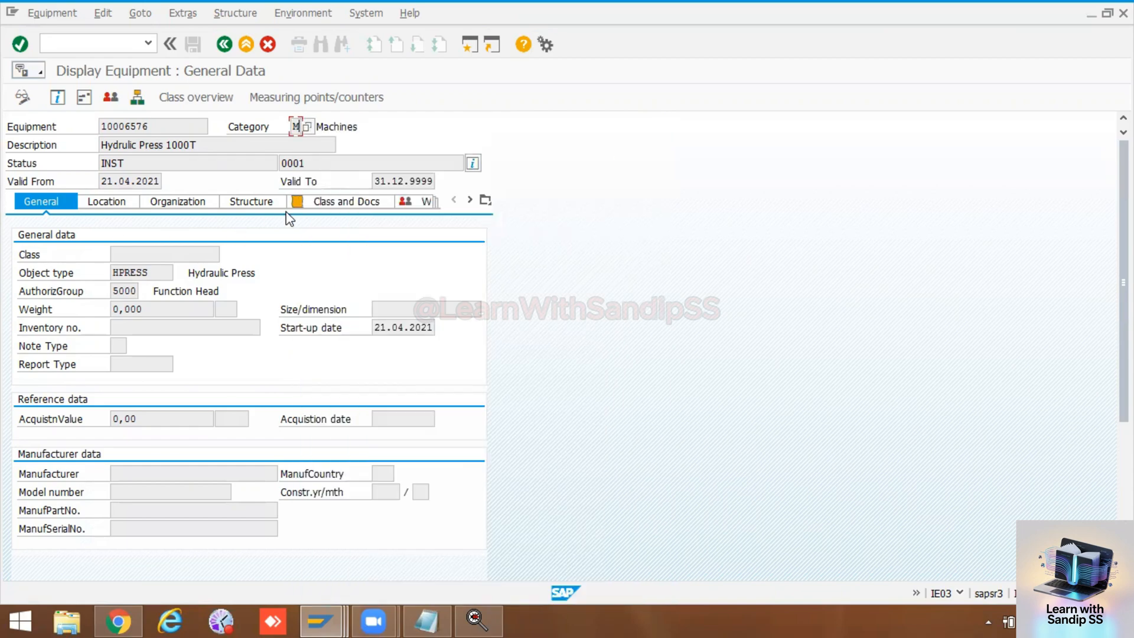
Step: Check the equipment record's remaining views, including Structure, Organization and Location, and return to its General data
left_click(470, 200)
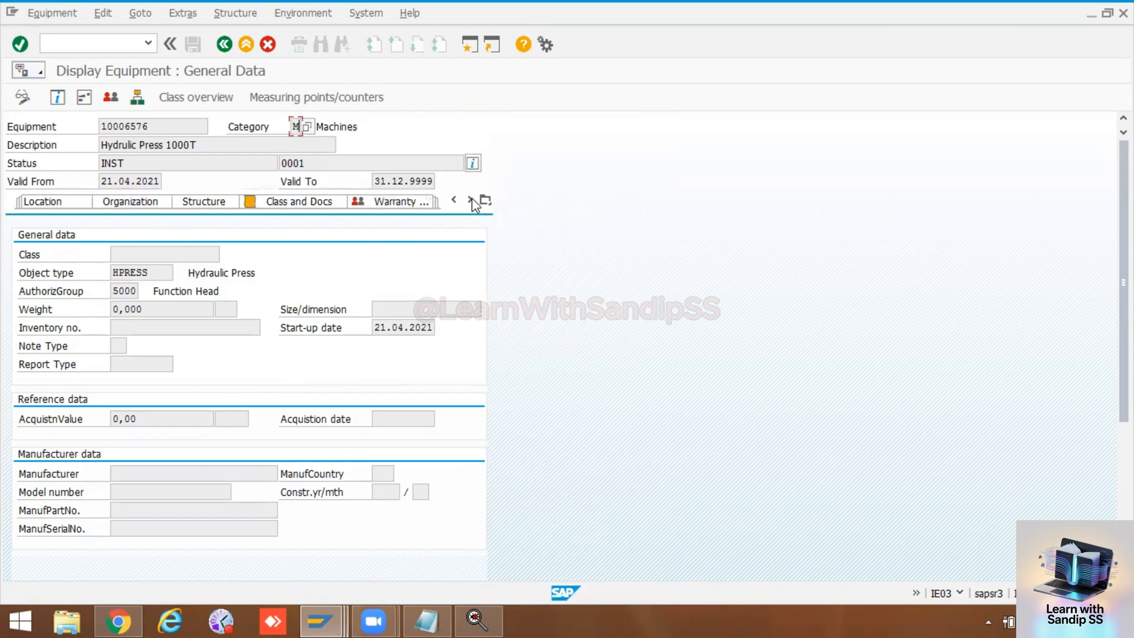
left_click(471, 201)
left_click(472, 201)
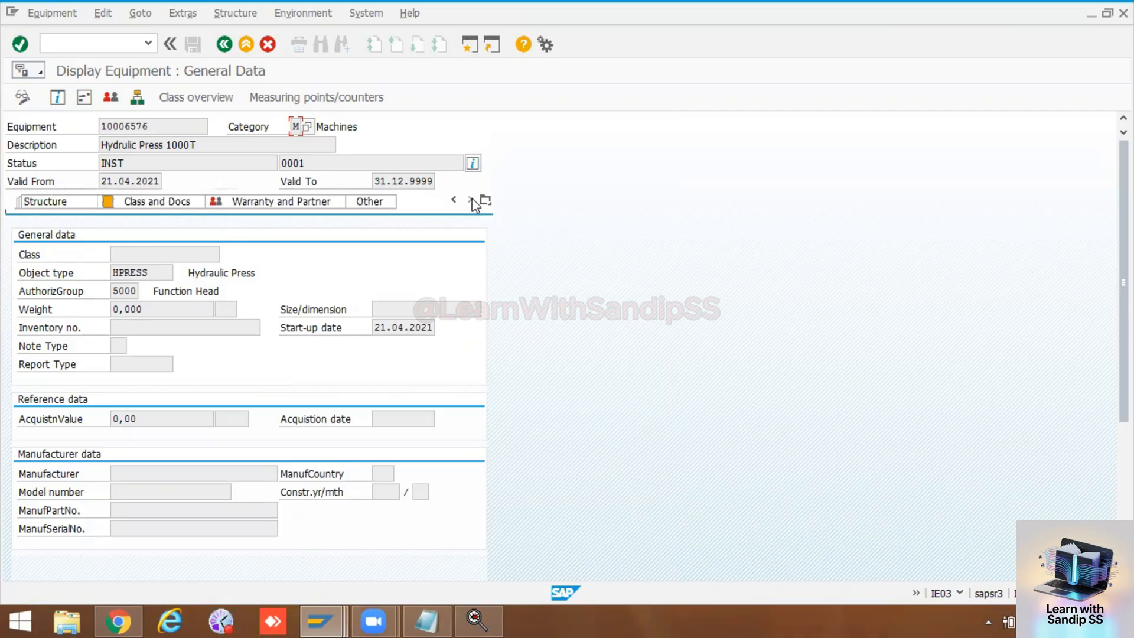
left_click(51, 200)
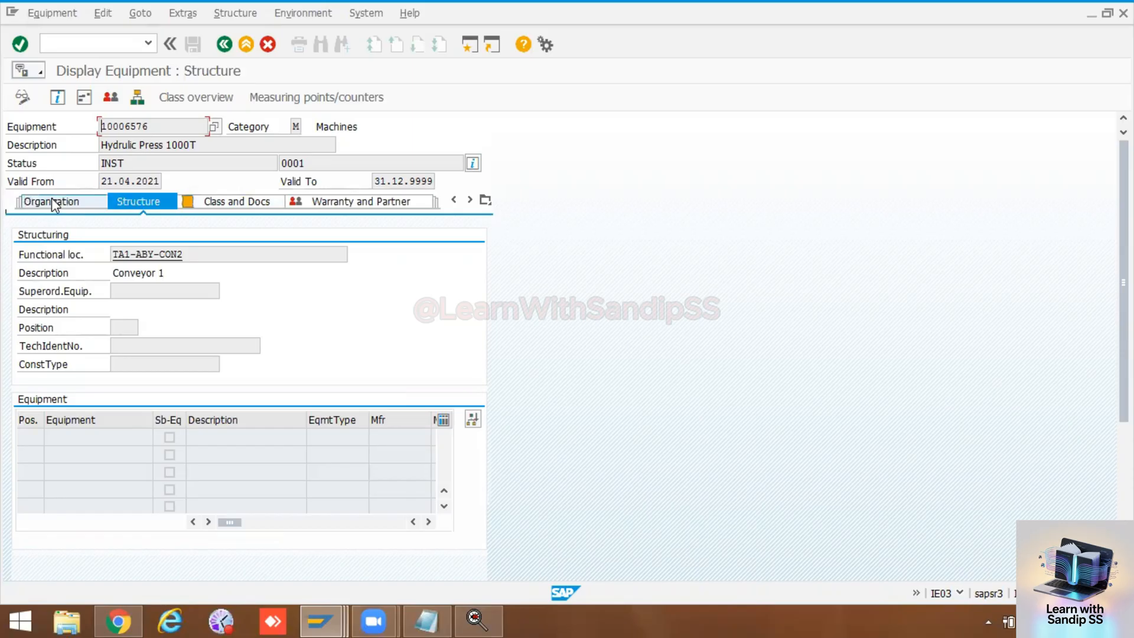
left_click(52, 200)
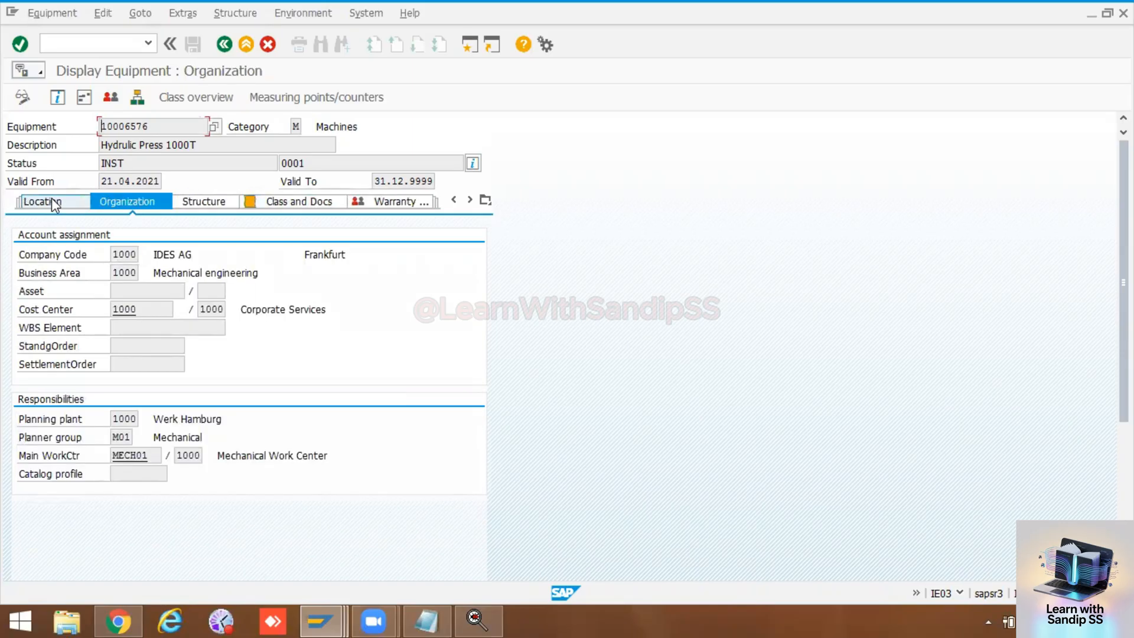
left_click(54, 203)
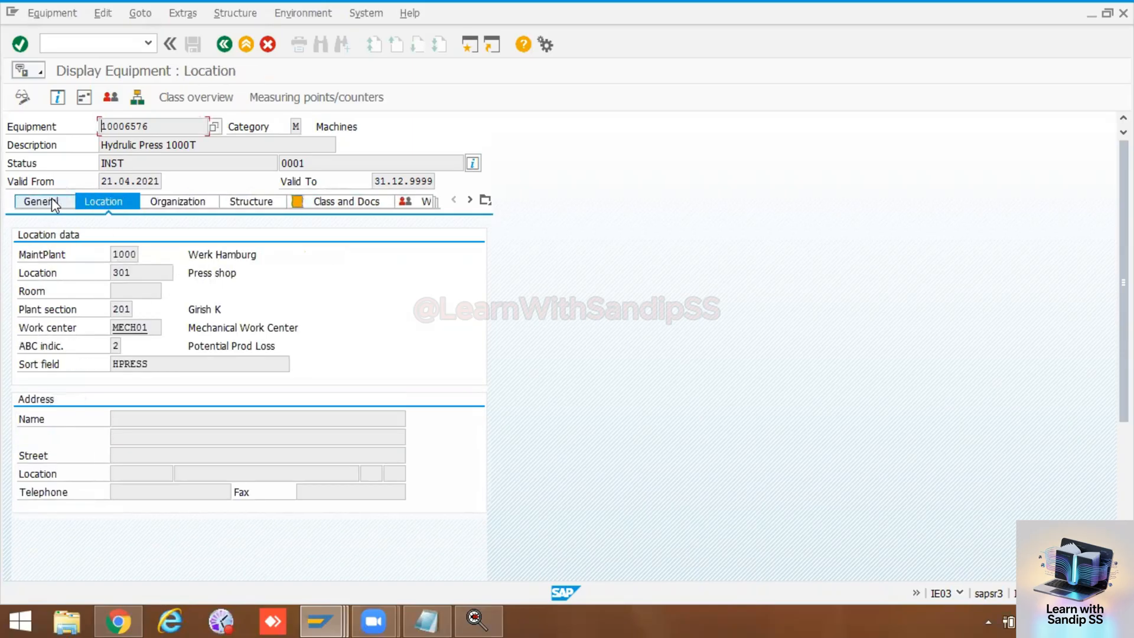
left_click(51, 199)
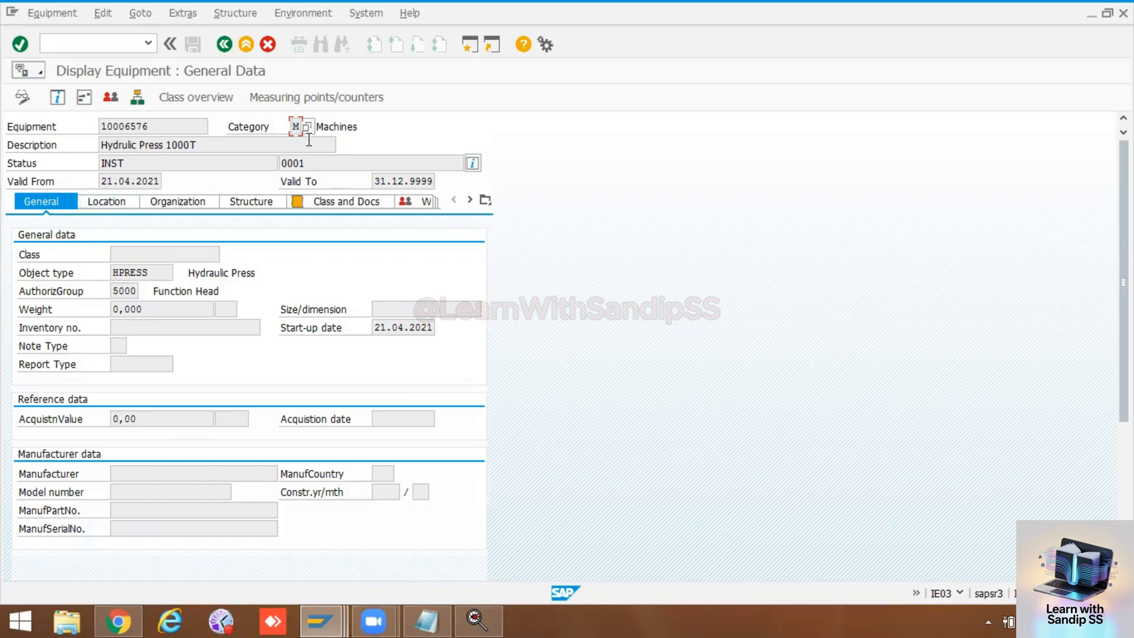
Step: Switch back to the MACH view layout and leave the view profile settings for the IMG structure without saving changes
left_click(324, 614)
left_click(300, 523)
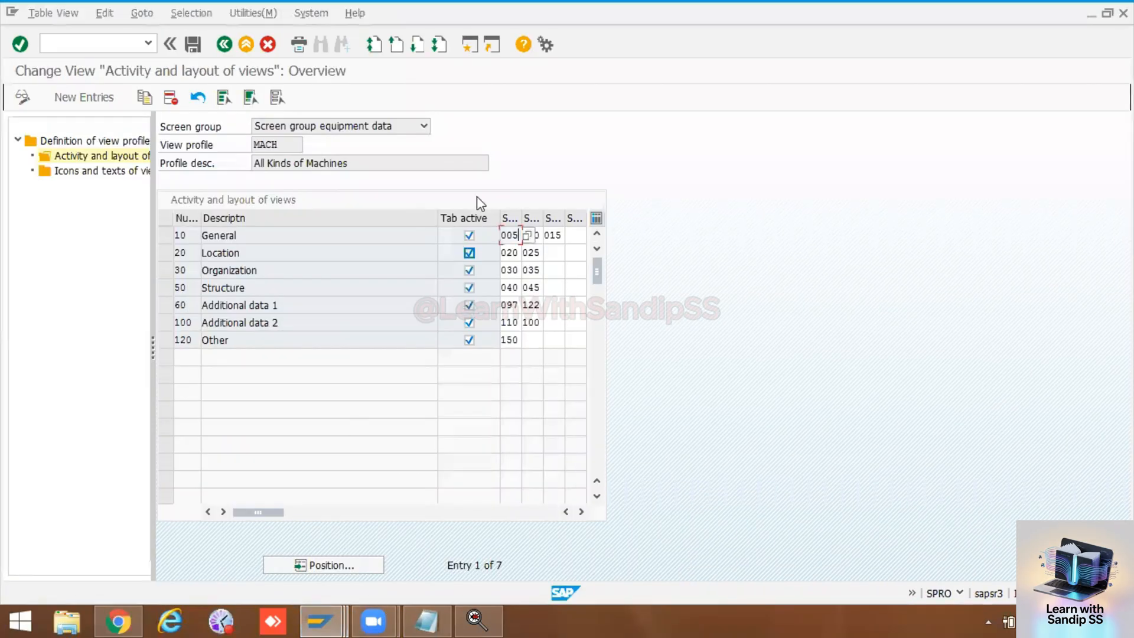
left_click(224, 45)
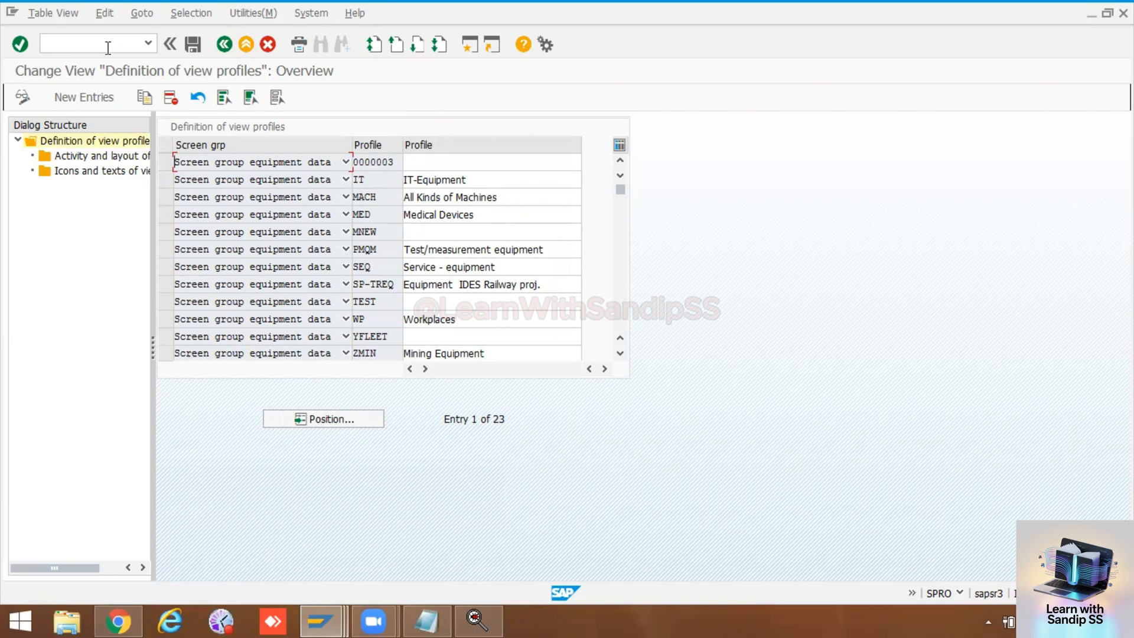
left_click(222, 45)
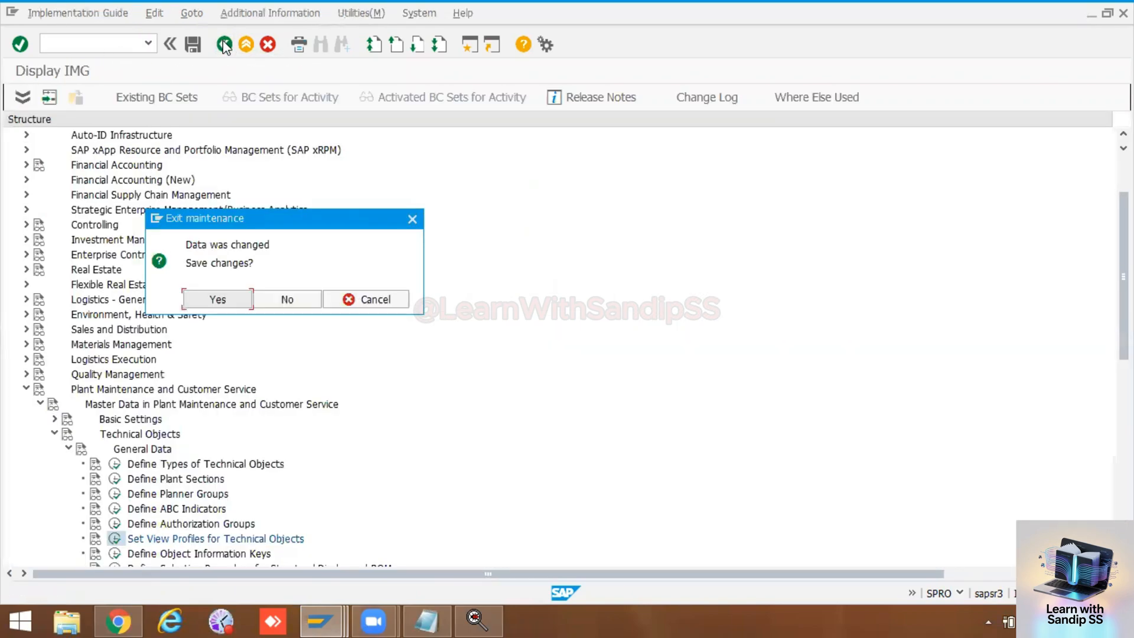
left_click(285, 304)
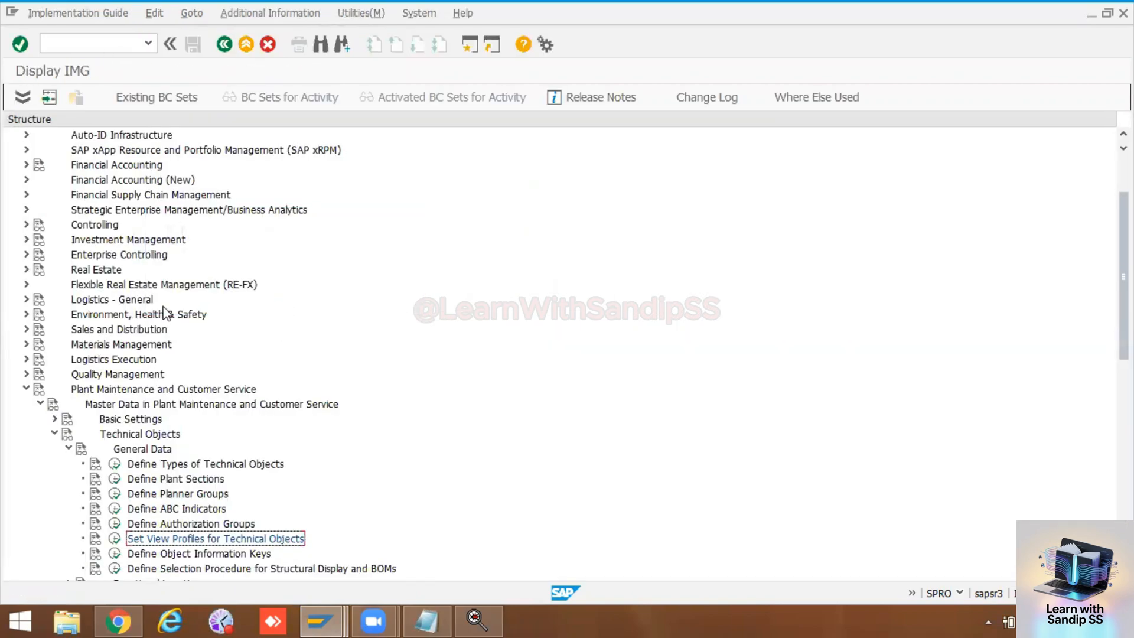
Step: Open Maintain Equipment Category in the IMG under Technical Objects, Equipment, Equipment Categories
scroll(165, 312, "up", 2)
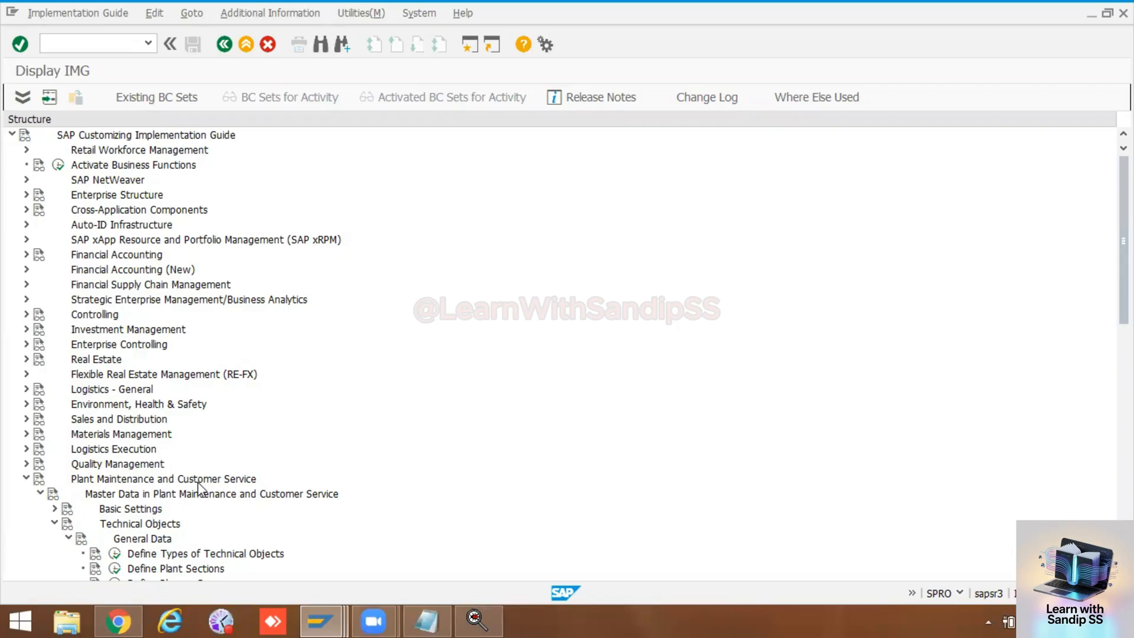
scroll(200, 488, "down", 2)
scroll(152, 354, "up", 2)
scroll(152, 392, "down", 3)
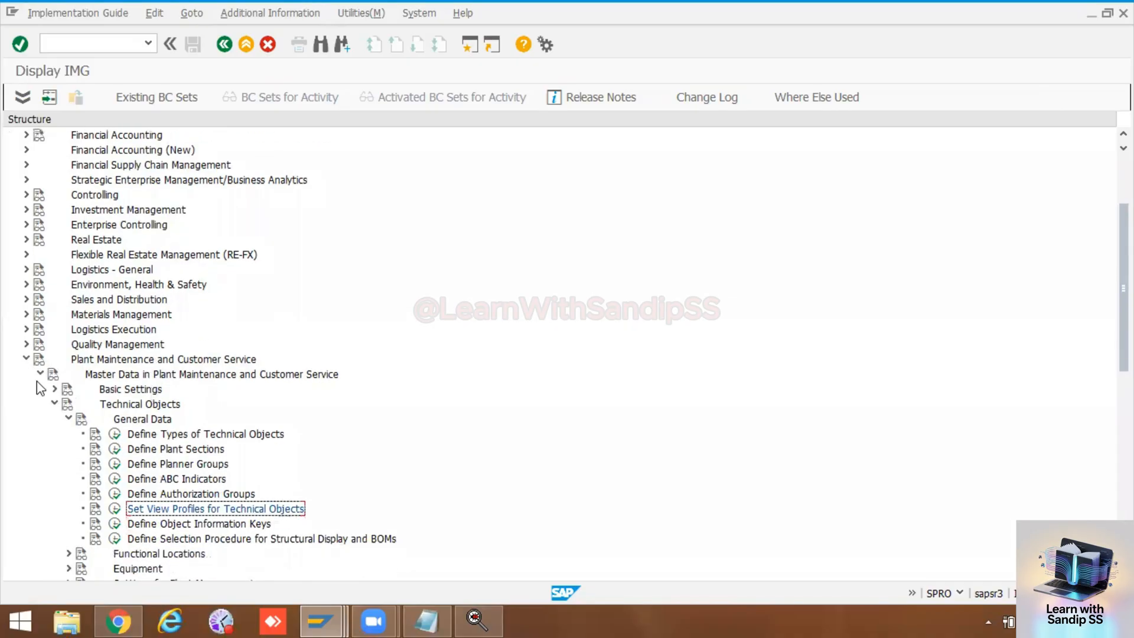
left_click(54, 404)
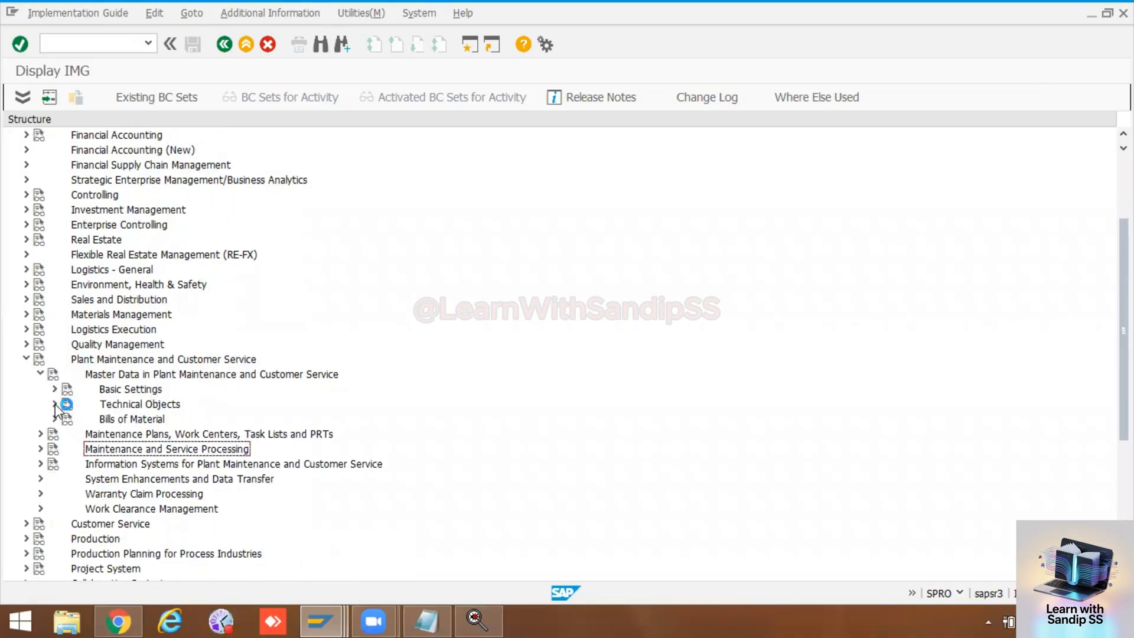
left_click(55, 404)
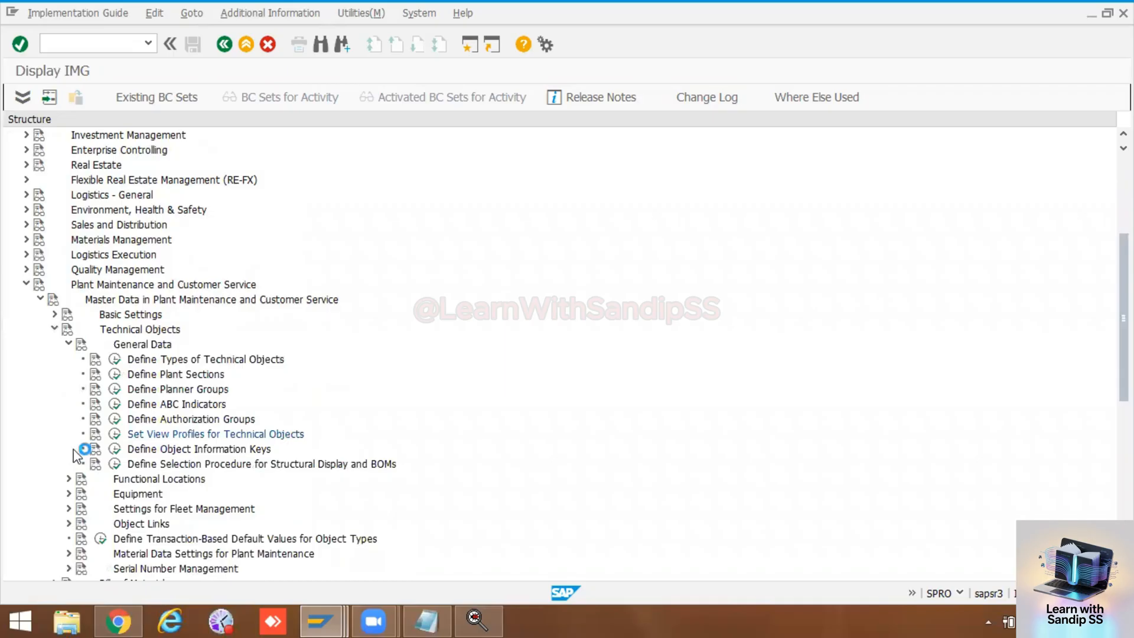
left_click(68, 494)
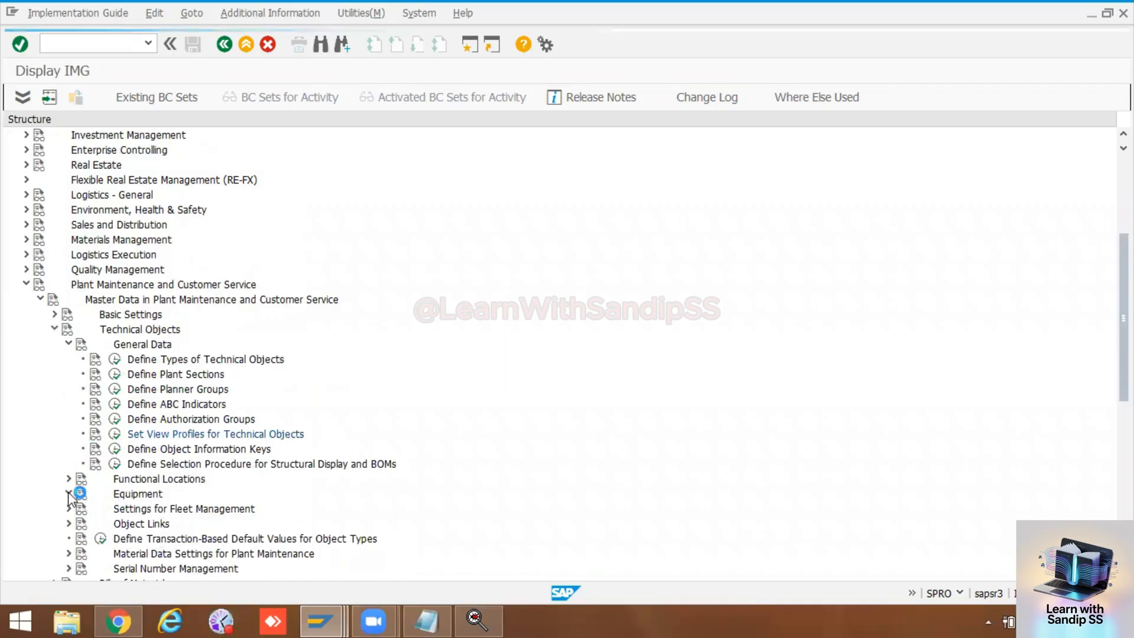
left_click(86, 436)
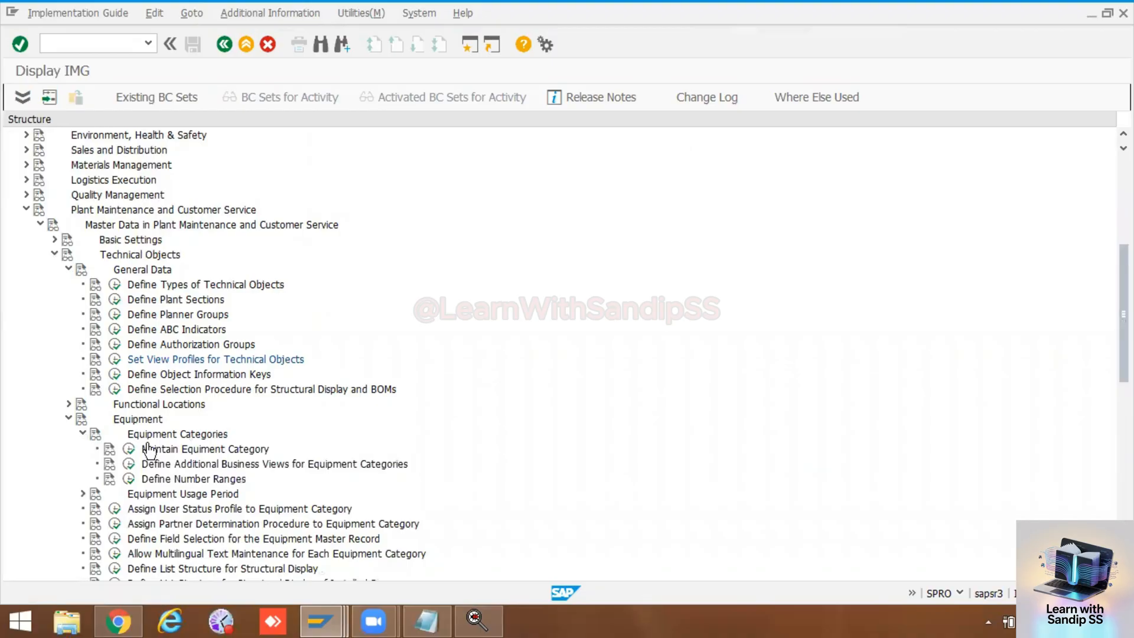
left_click(129, 448)
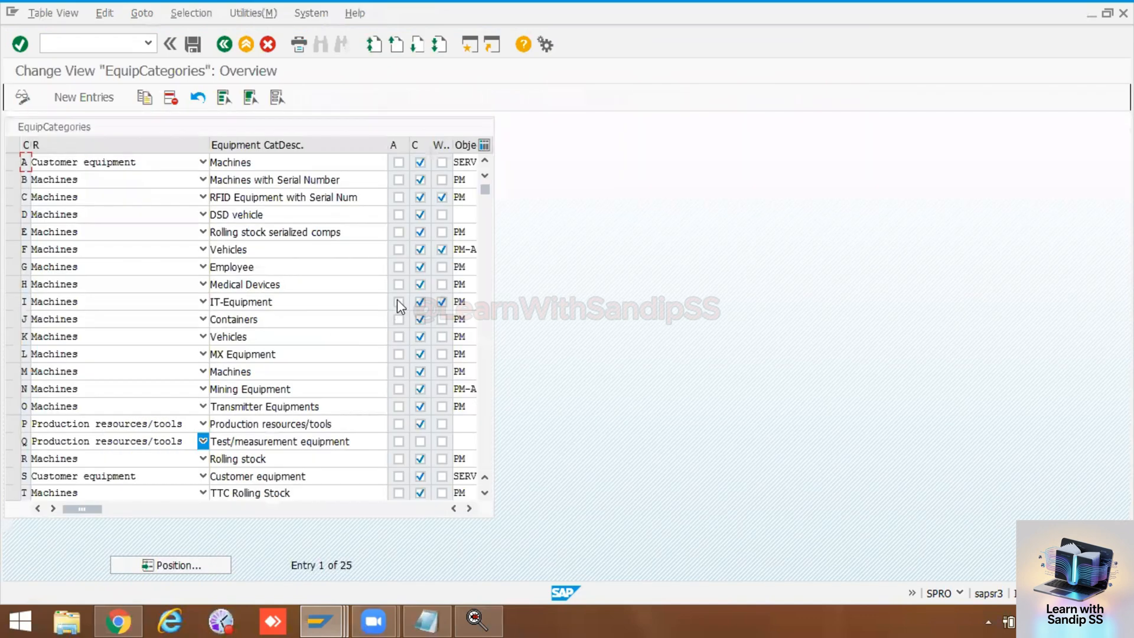
Step: Examine the view profiles assigned to the equipment categories and locate category M (Machines)
left_click(468, 507)
left_click(469, 507)
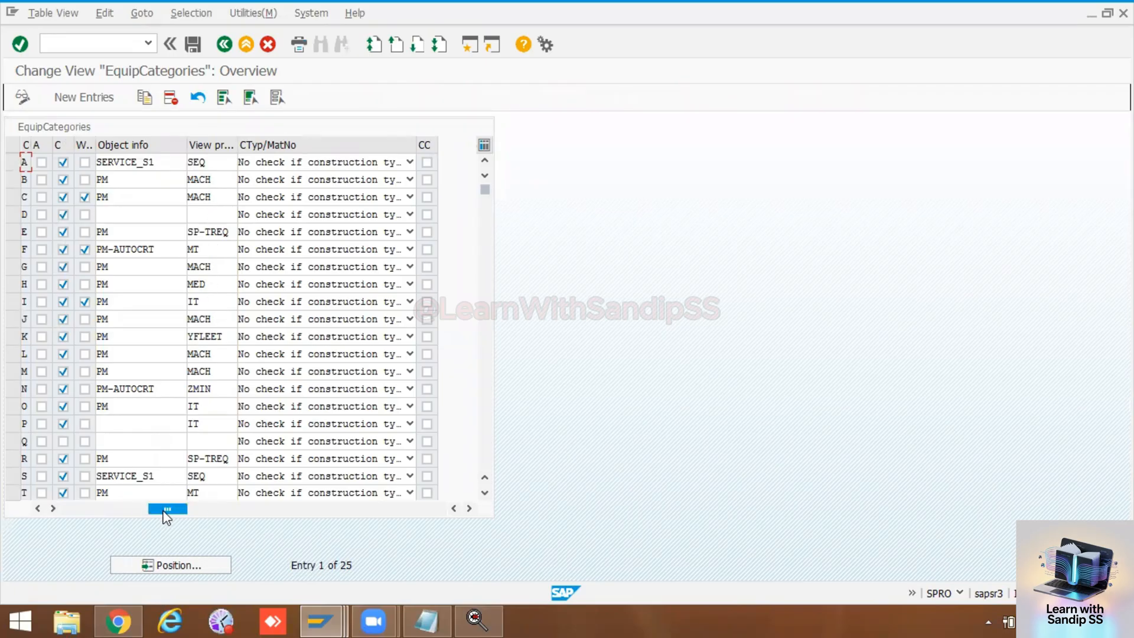
left_click_drag(167, 510, 87, 515)
left_click(87, 515)
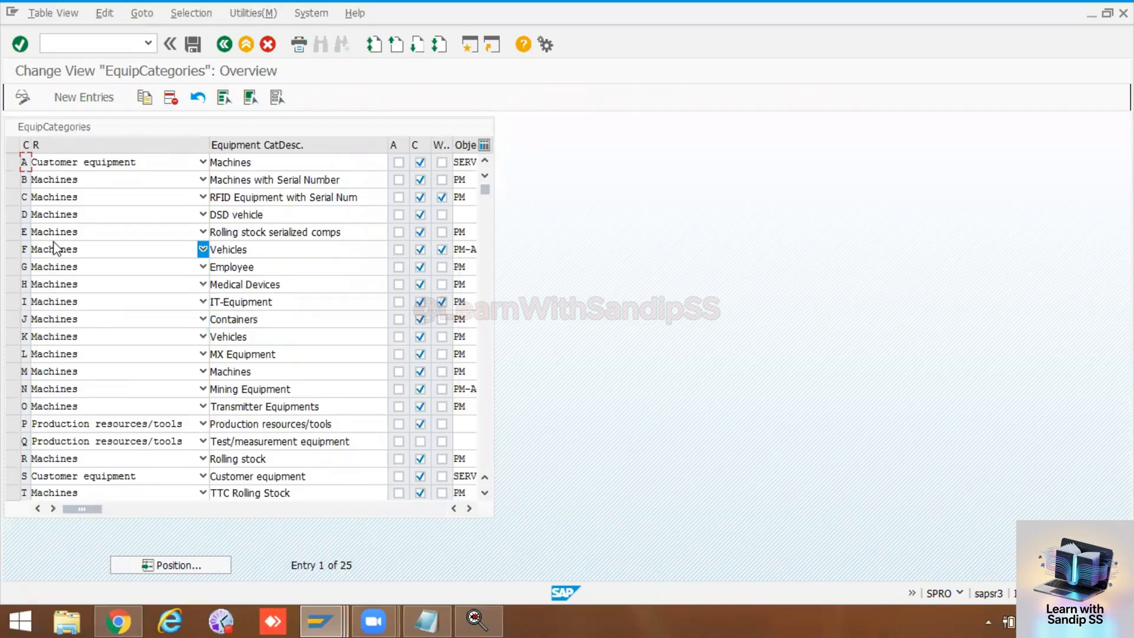
left_click(53, 371)
left_click(53, 385)
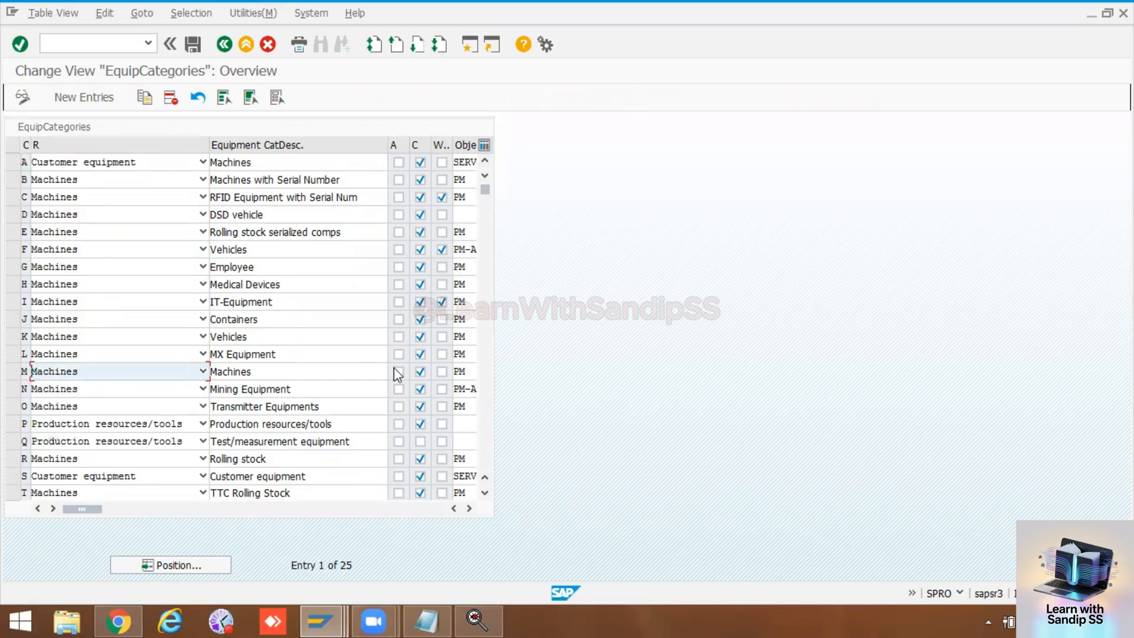
left_click(470, 509)
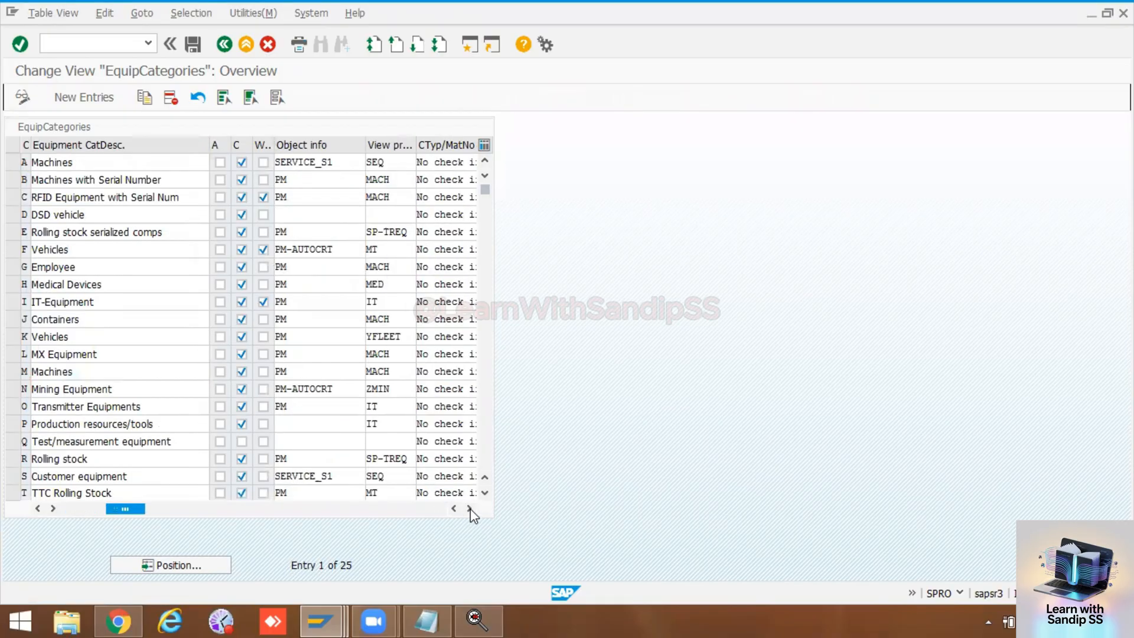
left_click(389, 356)
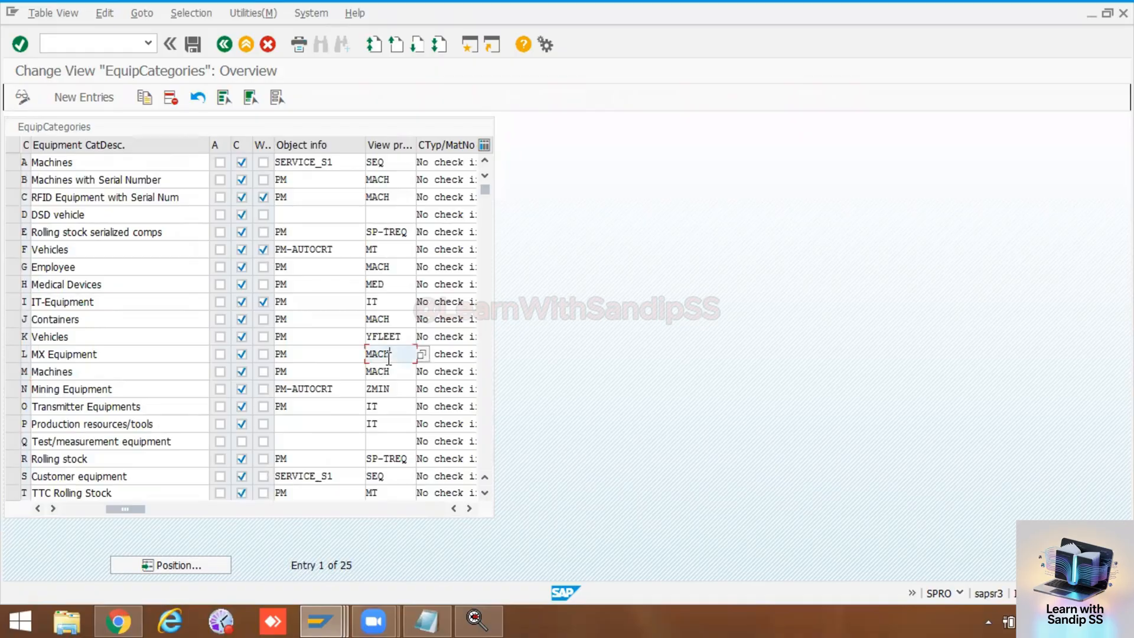
left_click(421, 355)
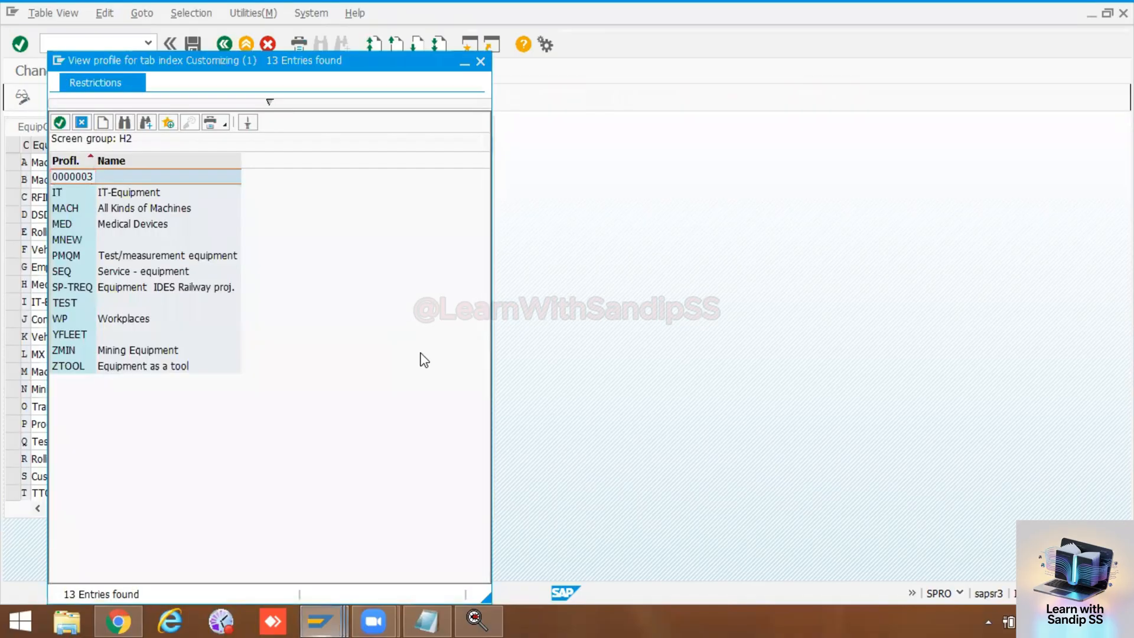
double_click(120, 229)
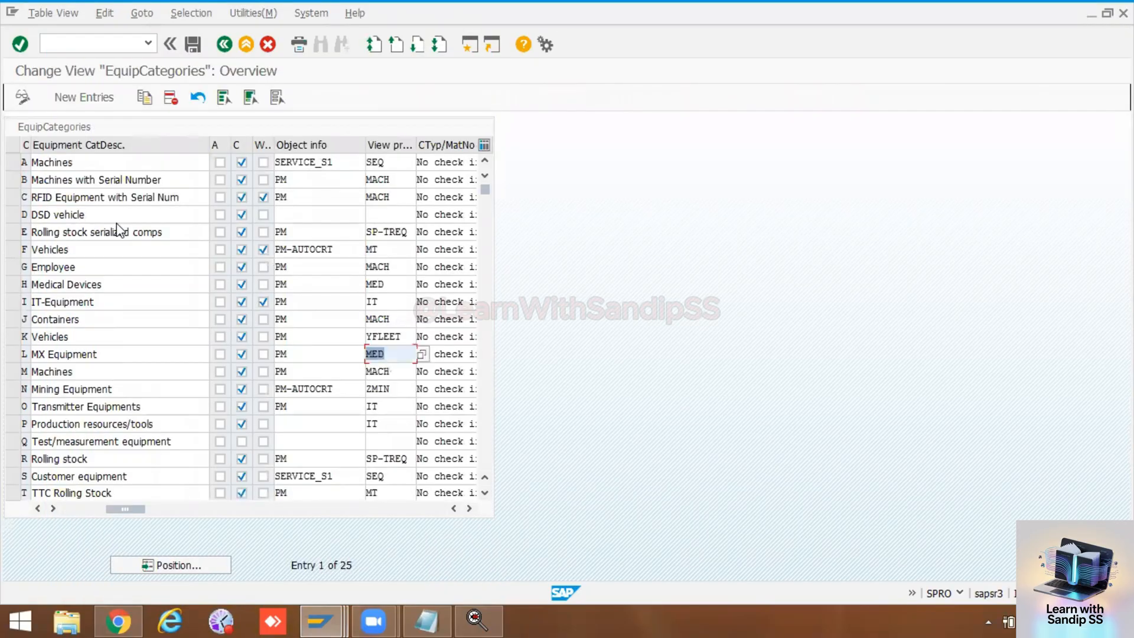
left_click(192, 45)
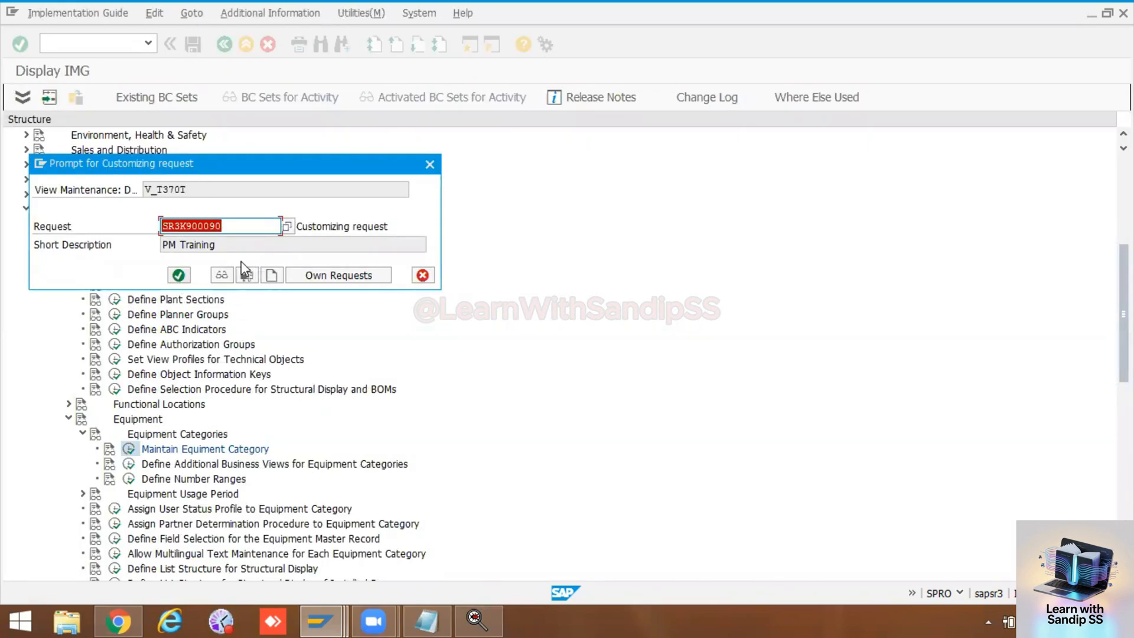
left_click(423, 275)
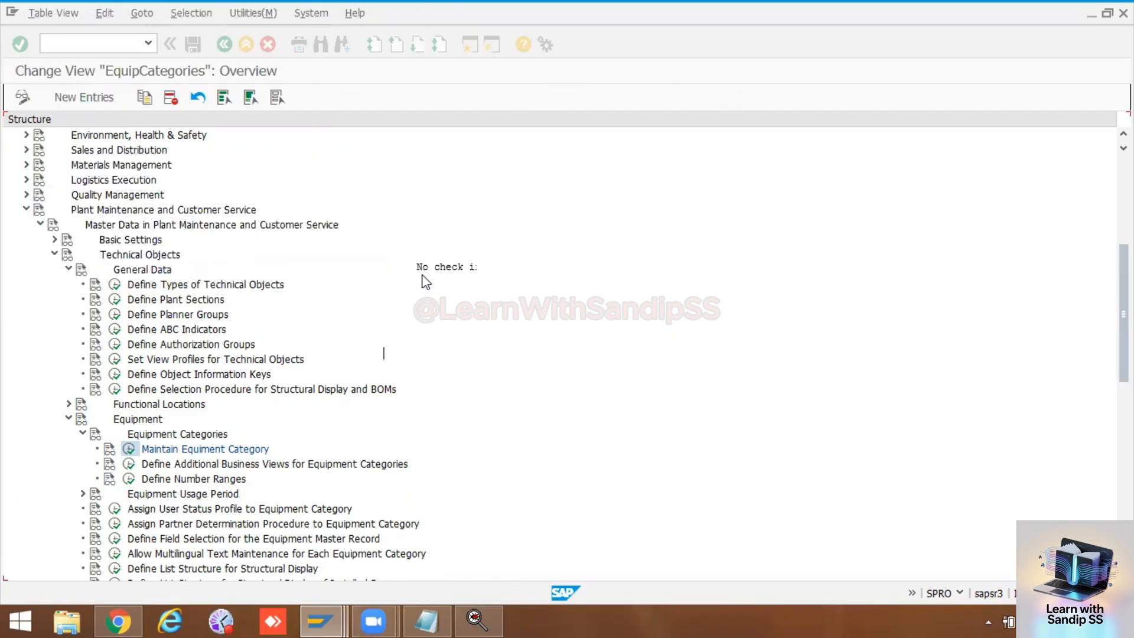
Step: Set the view profile of equipment category Z (Press Machines) to MED and save it under the PM Training customizing request
scroll(213, 452, "down", 4)
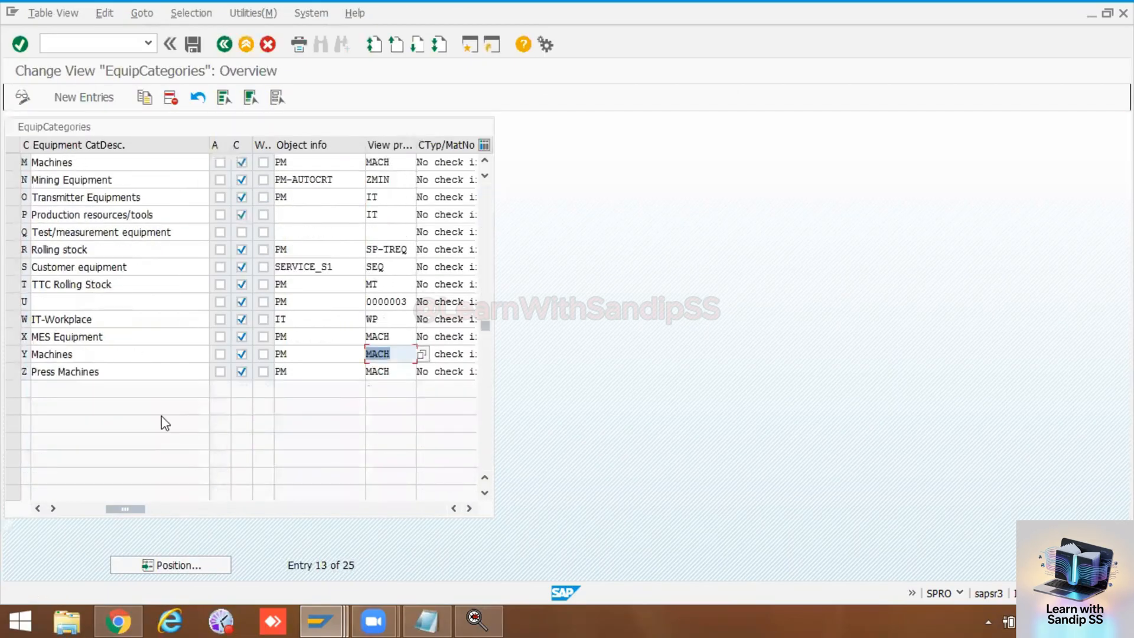
left_click(13, 371)
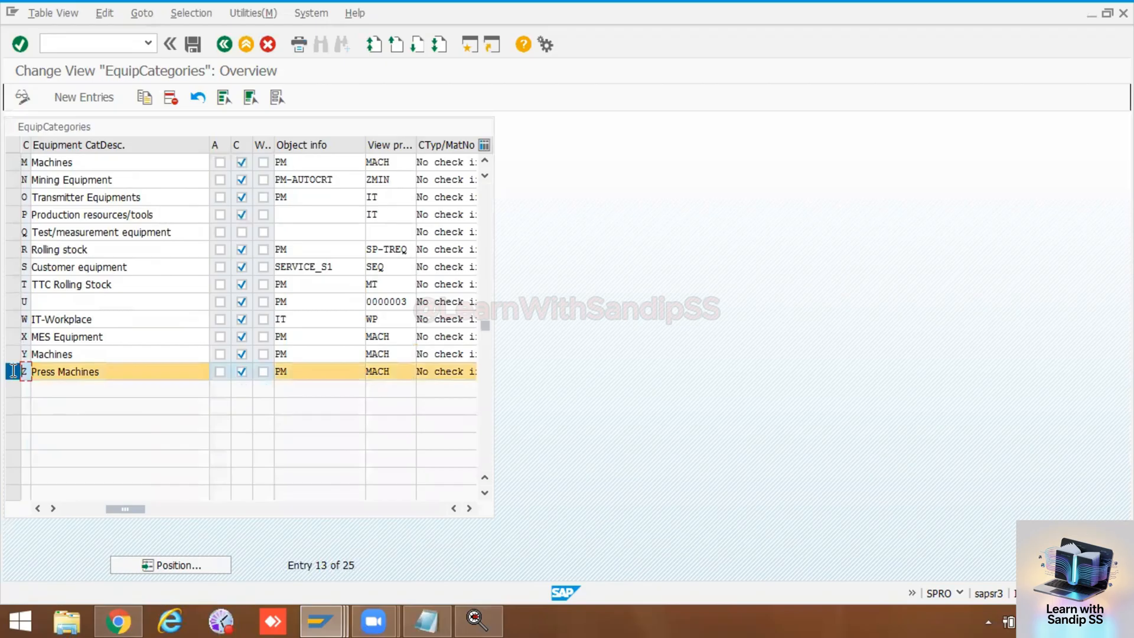
left_click(401, 372)
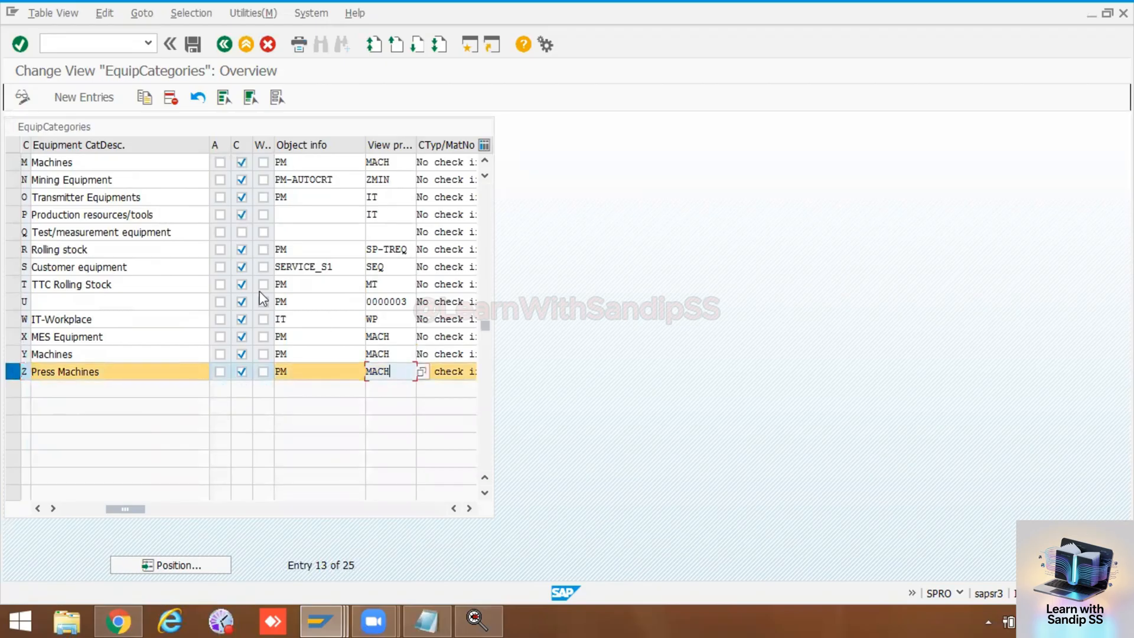
left_click_drag(31, 144, 48, 144)
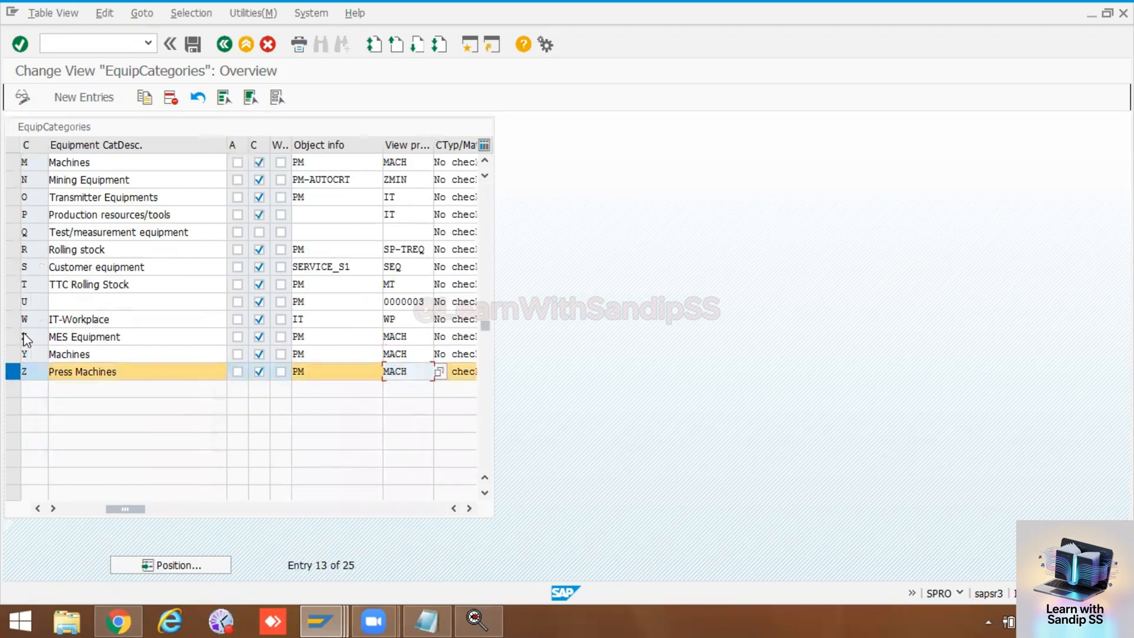
left_click(439, 373)
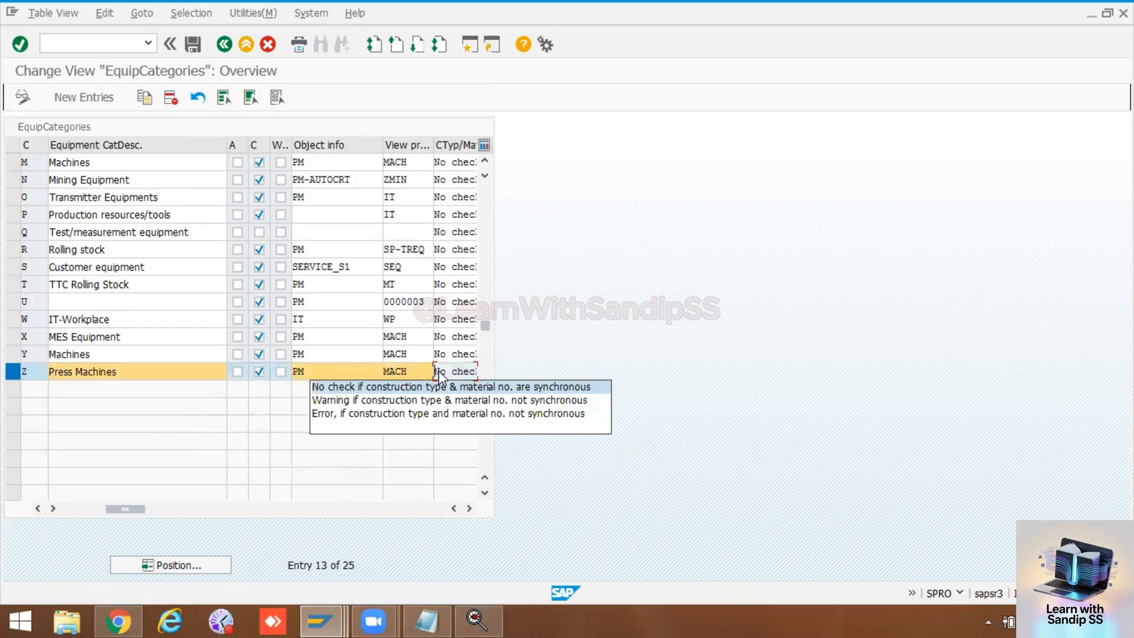
left_click(424, 371)
left_click(424, 370)
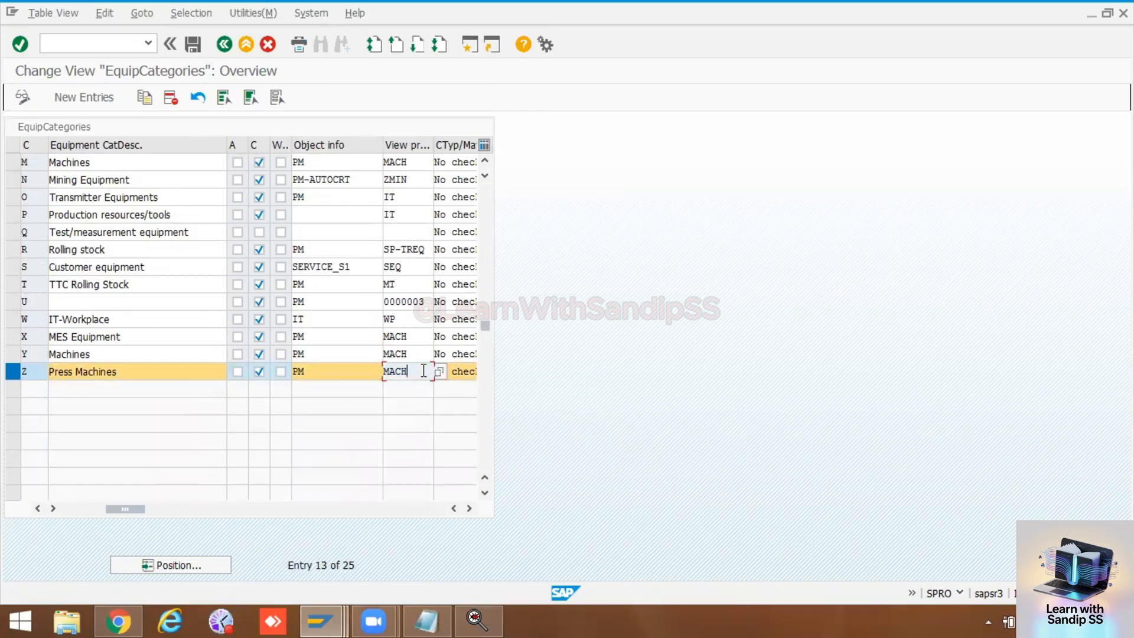
left_click(439, 373)
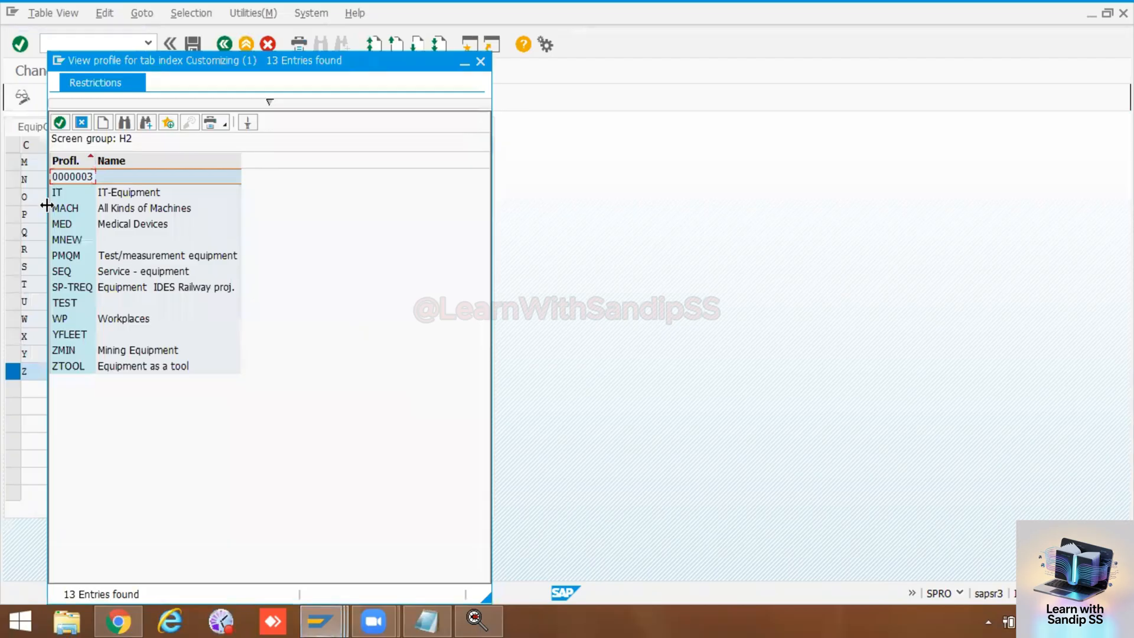
left_click(69, 224)
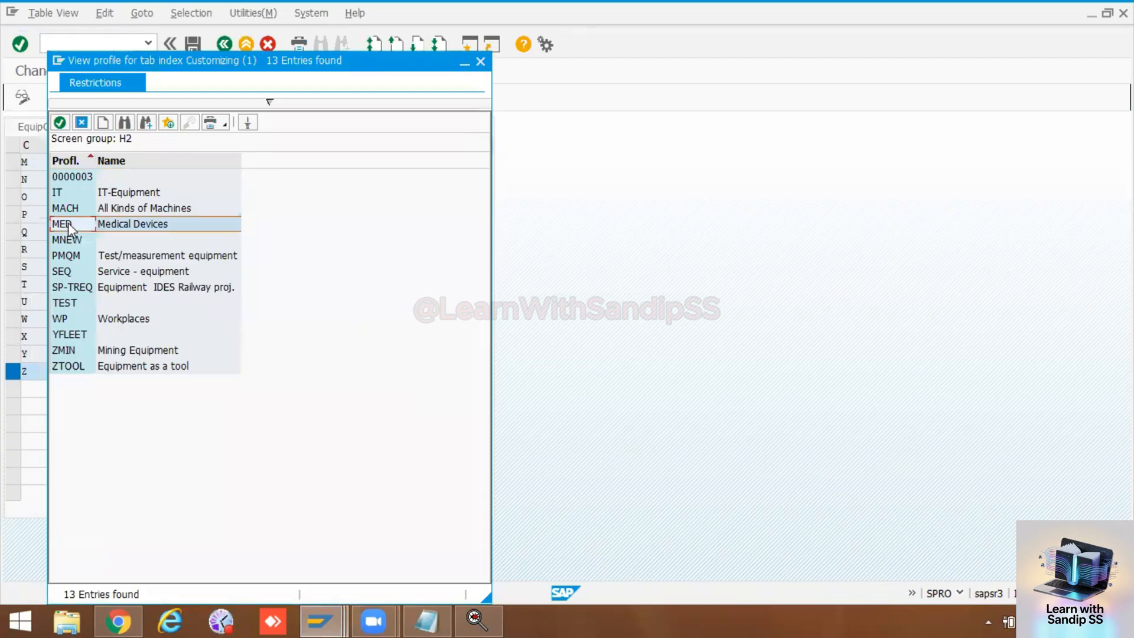
double_click(69, 224)
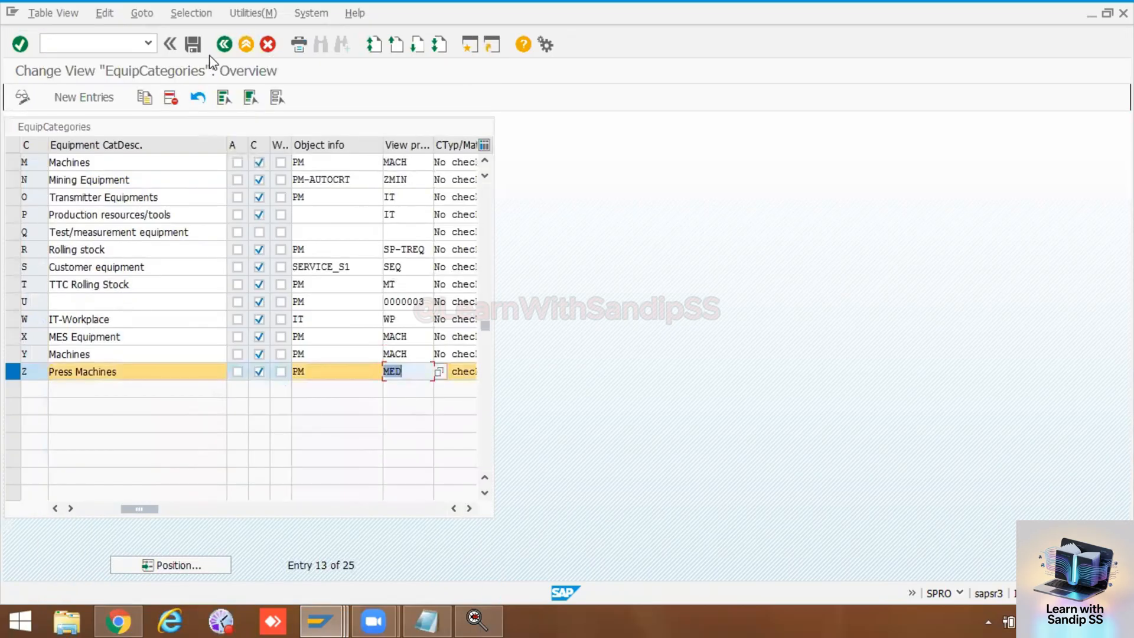
left_click(195, 48)
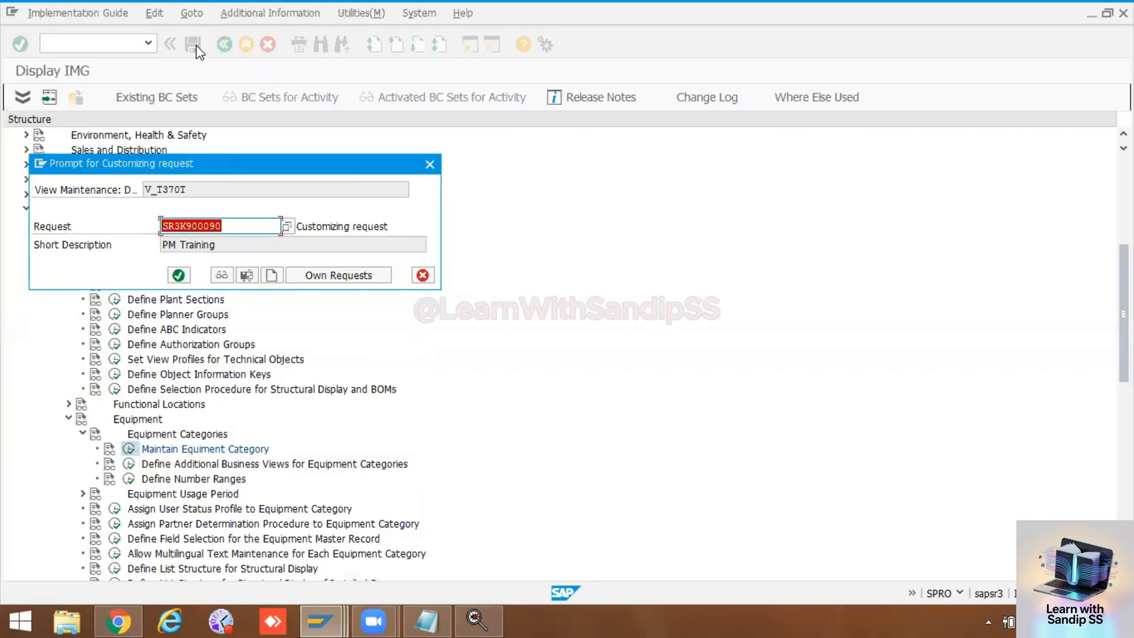
left_click(178, 275)
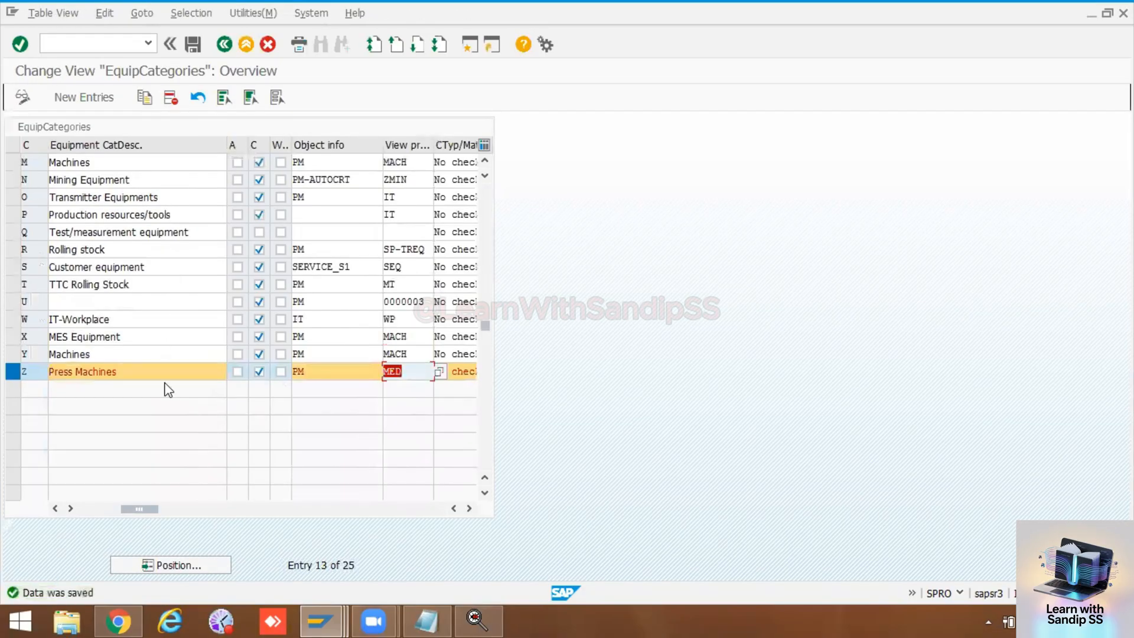
Step: Return to the IMG, open Set View Profiles for Technical Objects and examine the activity and layout of views for equipment profile MED
left_click(334, 612)
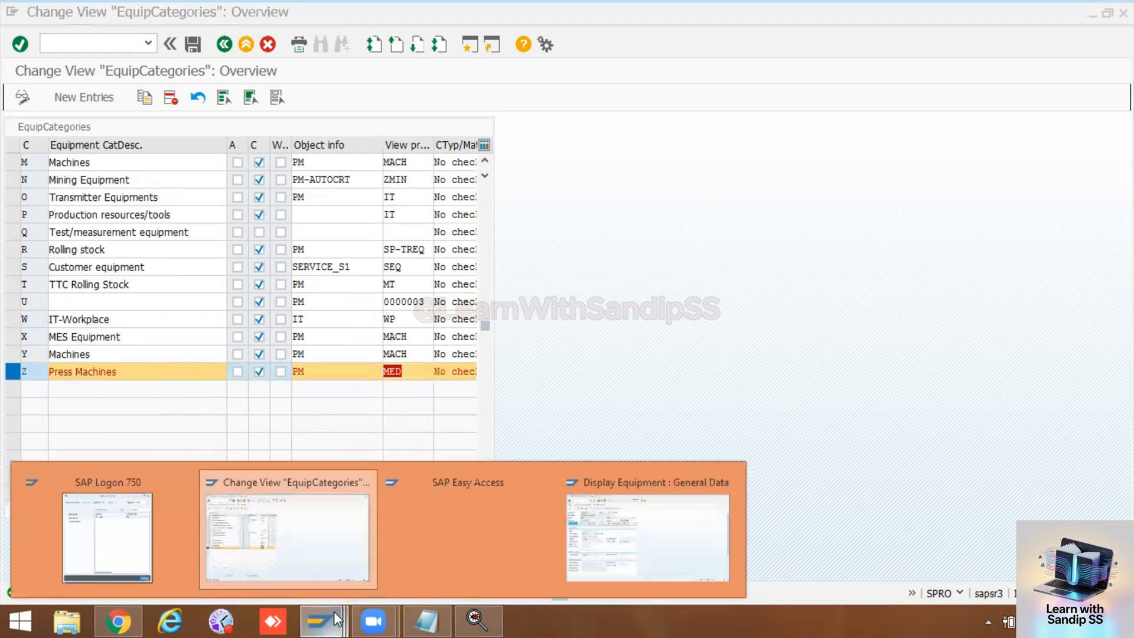
left_click(327, 564)
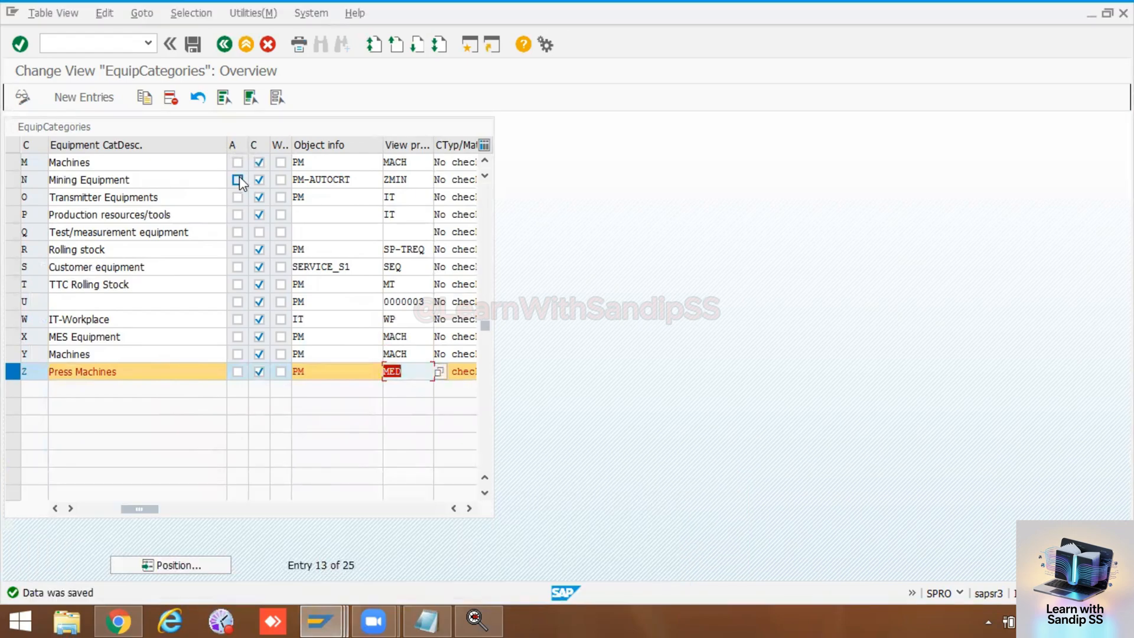
left_click(224, 45)
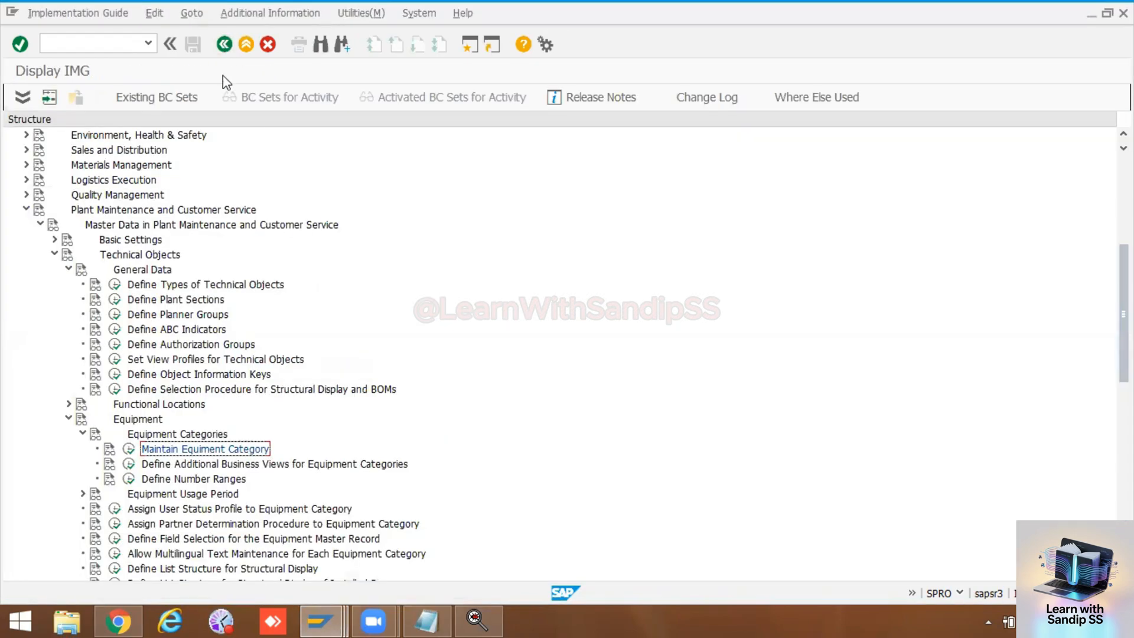
left_click(115, 359)
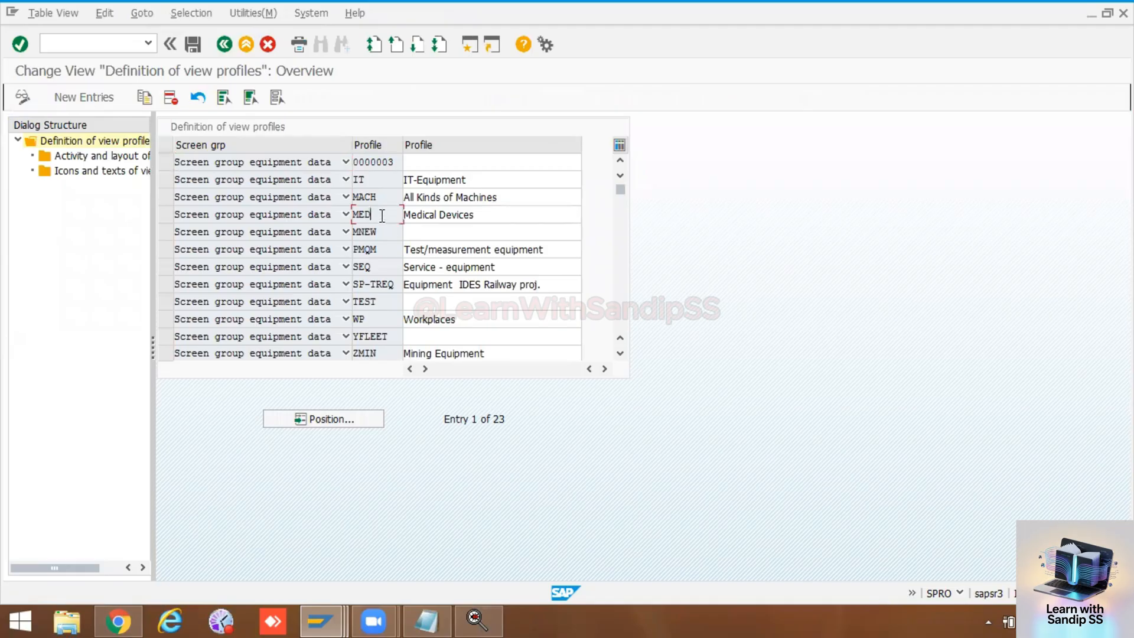
double_click(382, 215)
left_click(161, 215)
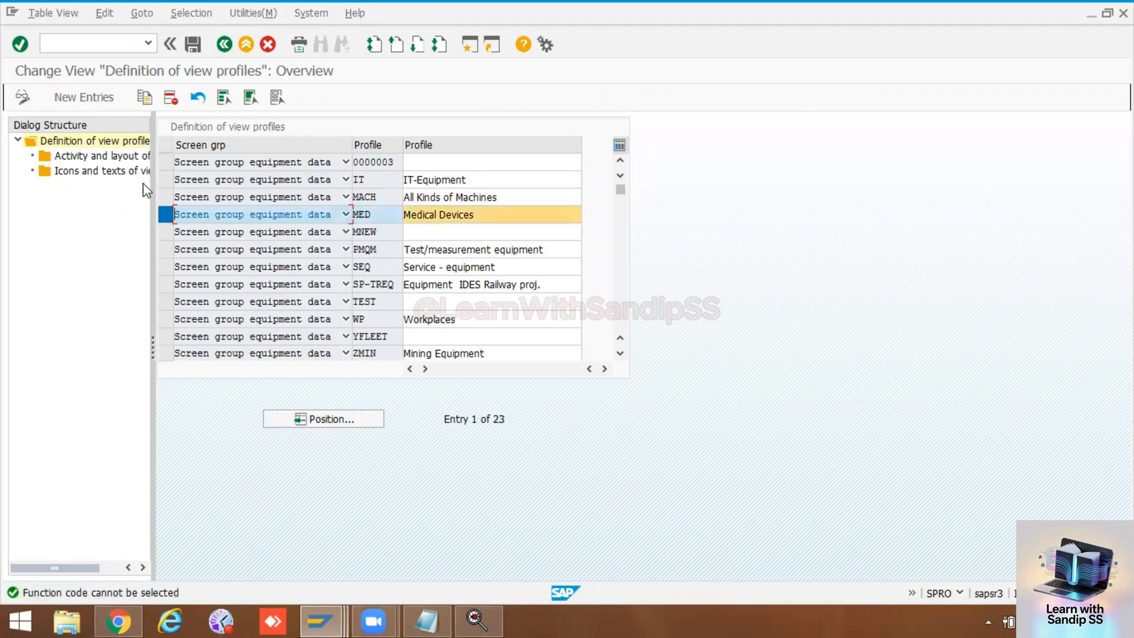
double_click(109, 157)
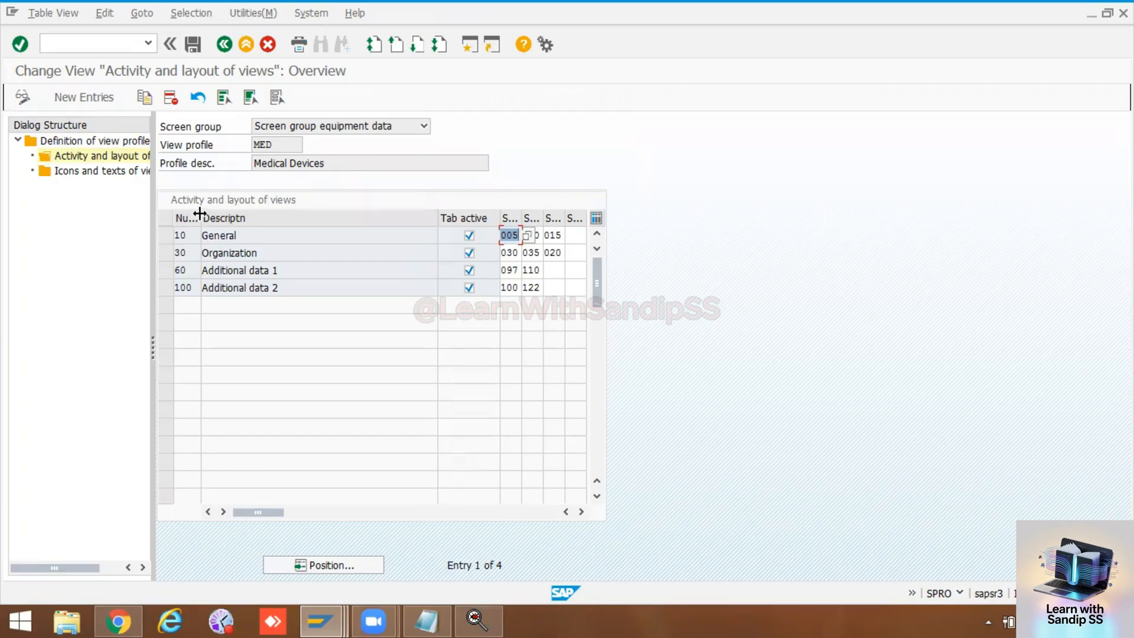
left_click_drag(200, 214, 236, 215)
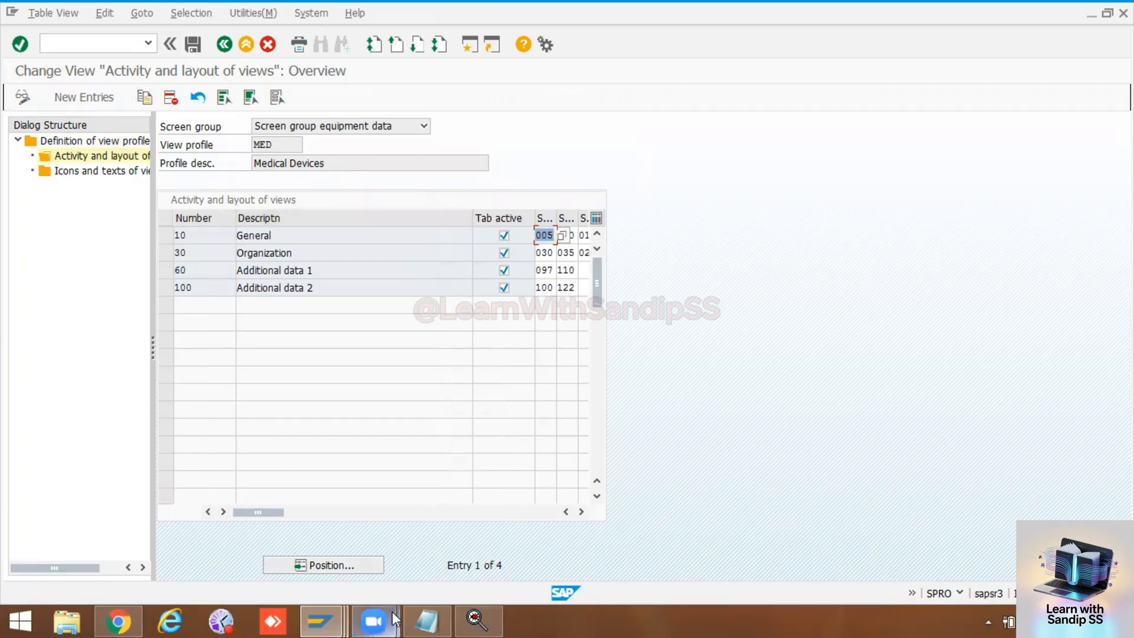
Step: Switch to the equipment display session, leave the displayed record and start the Create Equipment transaction IE01
left_click(339, 611)
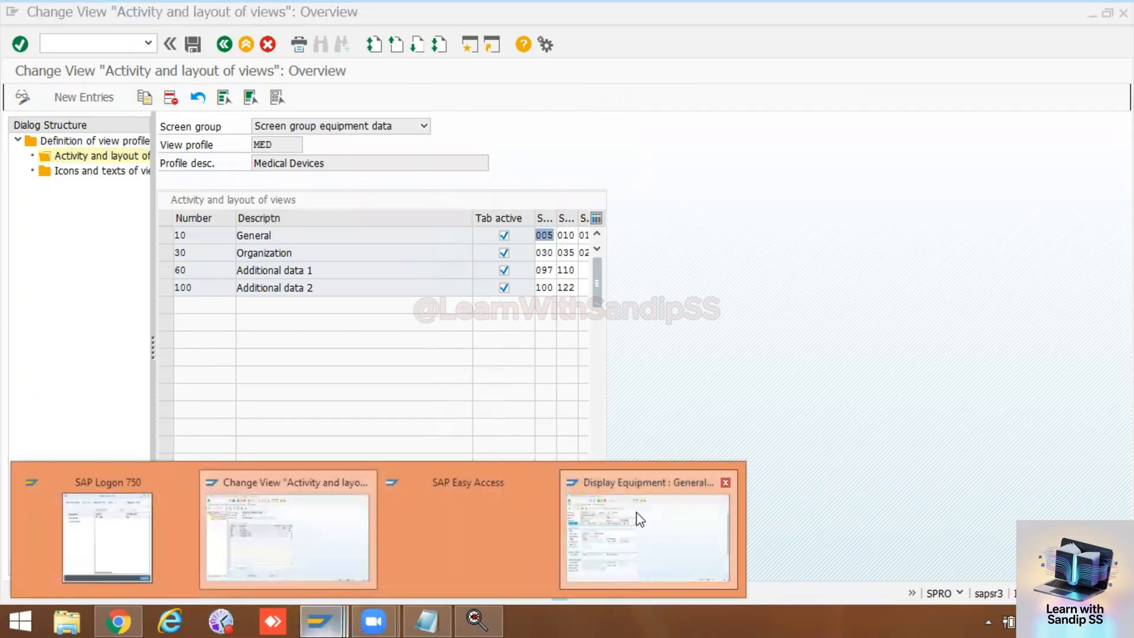
left_click(639, 519)
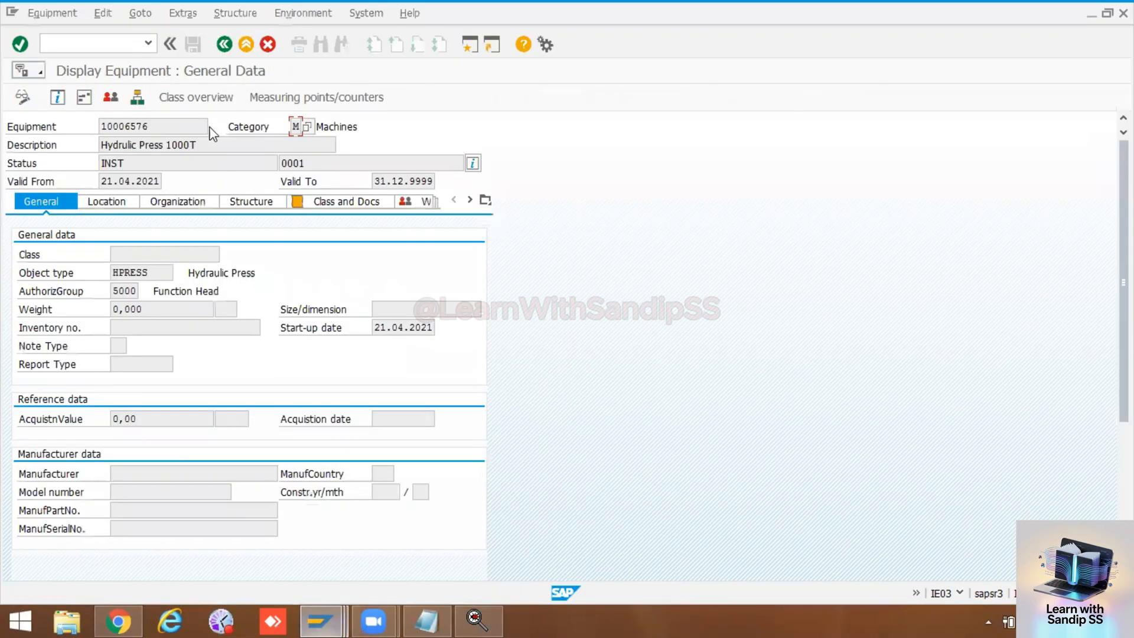
left_click(224, 45)
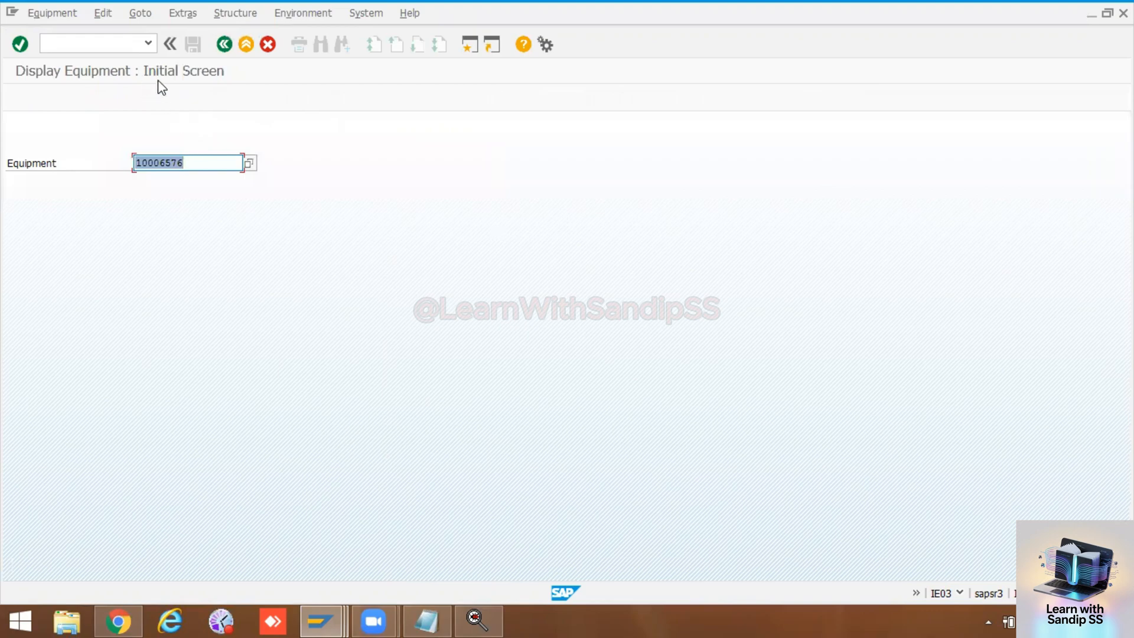
left_click(108, 40)
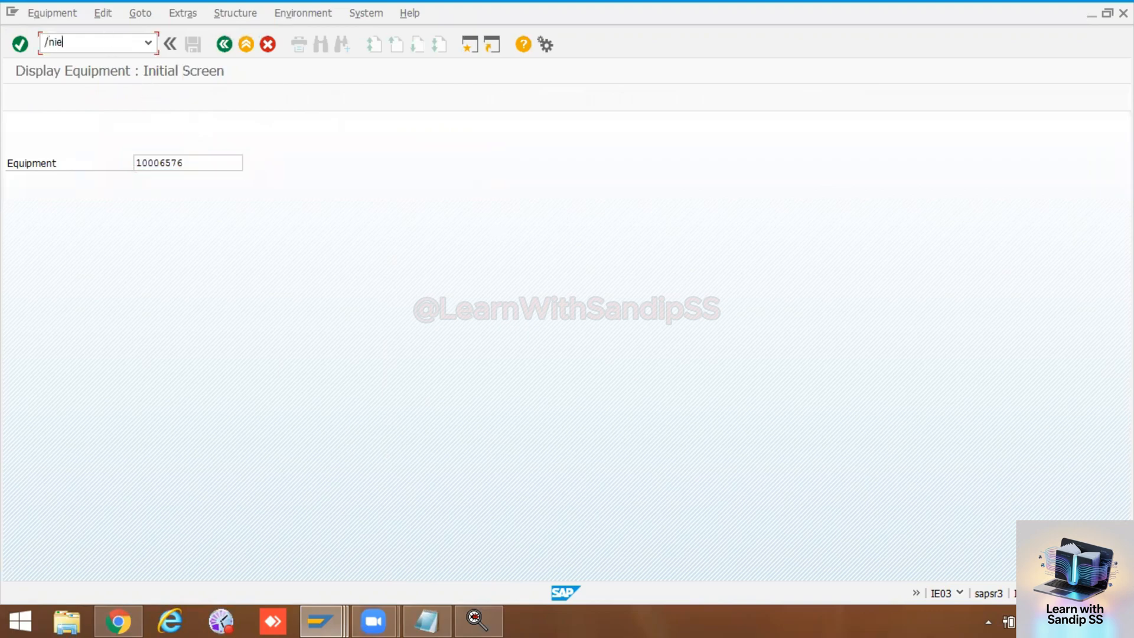
type("/nie01")
key("Return")
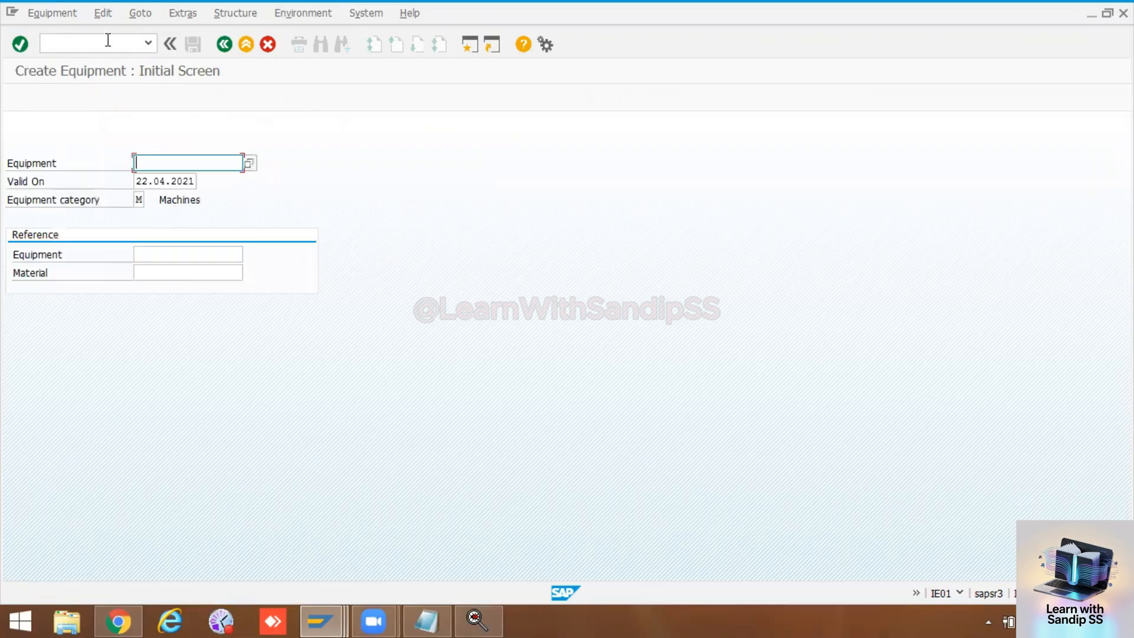
Step: Choose equipment category Z (Press Machines) for the new equipment and try to continue to its master record
left_click(139, 200)
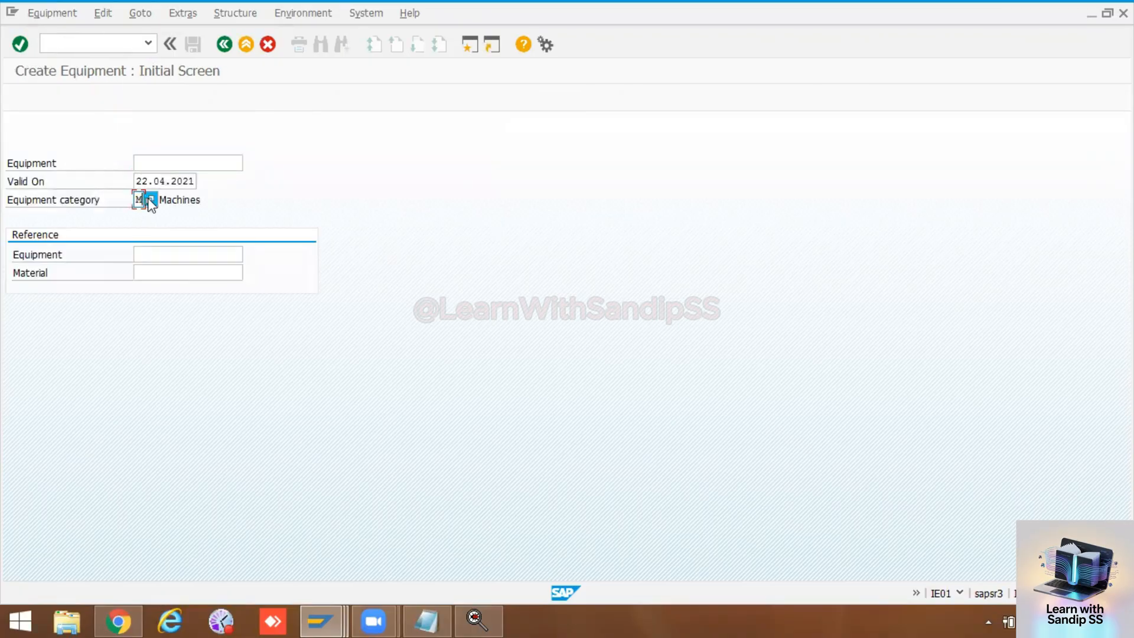
scroll(176, 544, "down", 1)
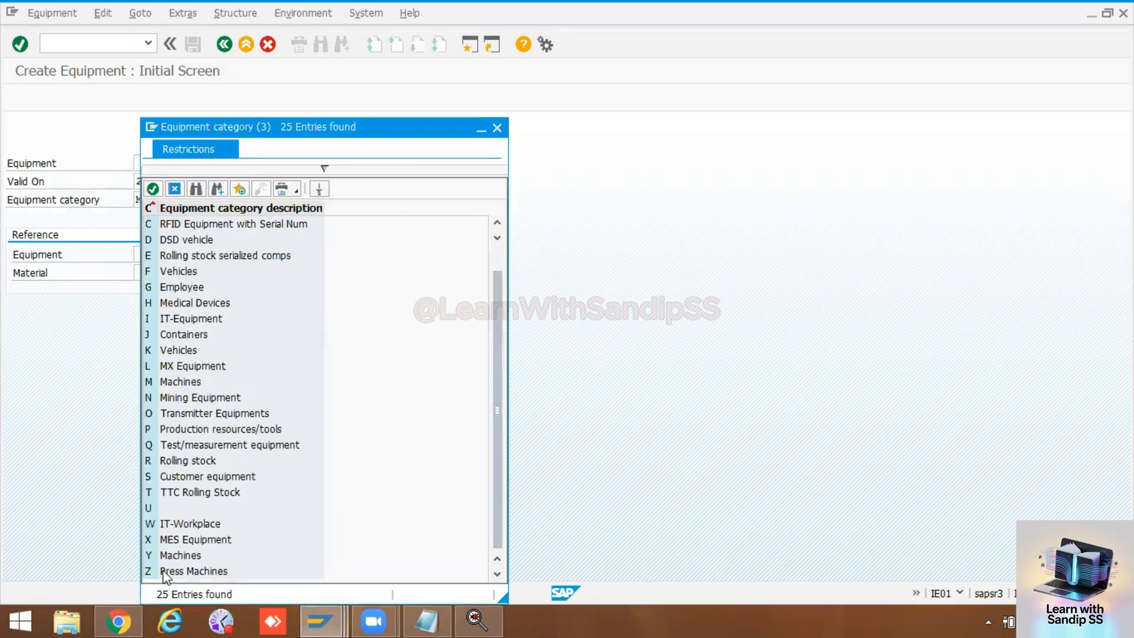
double_click(173, 572)
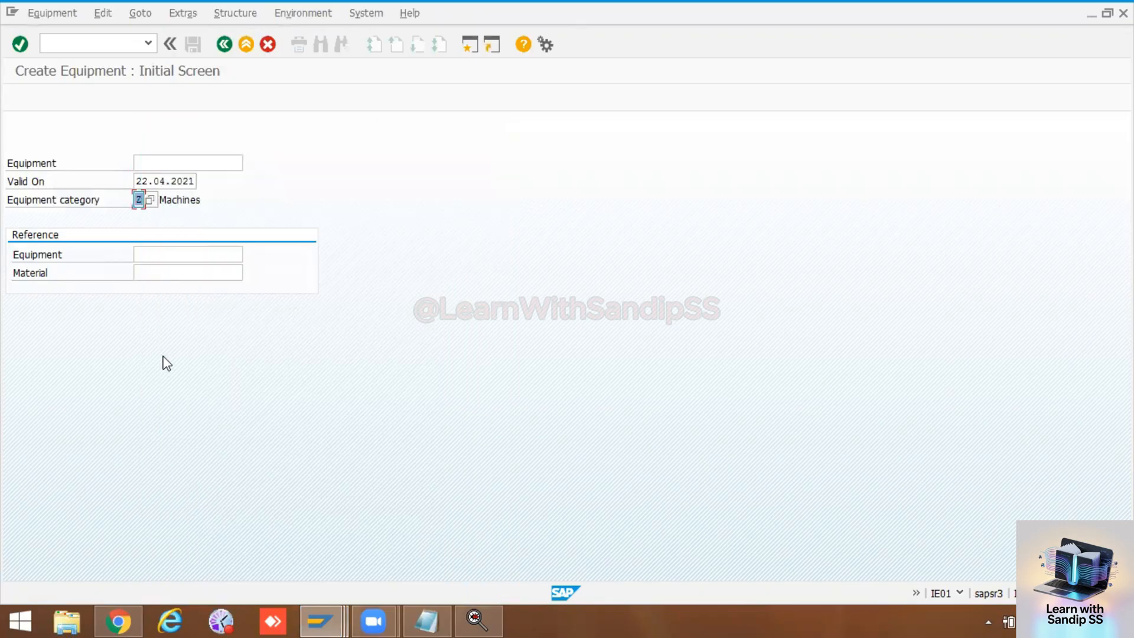
key("Return")
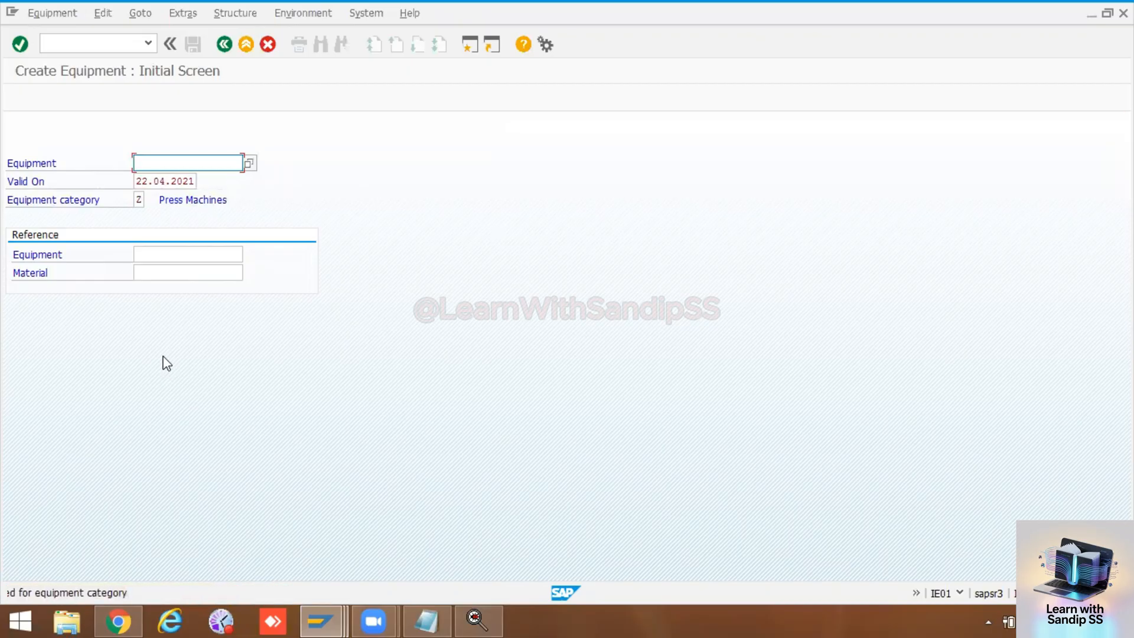
Step: Check the available equipment categories again and switch back to the session with the MED view layout
left_click(143, 198)
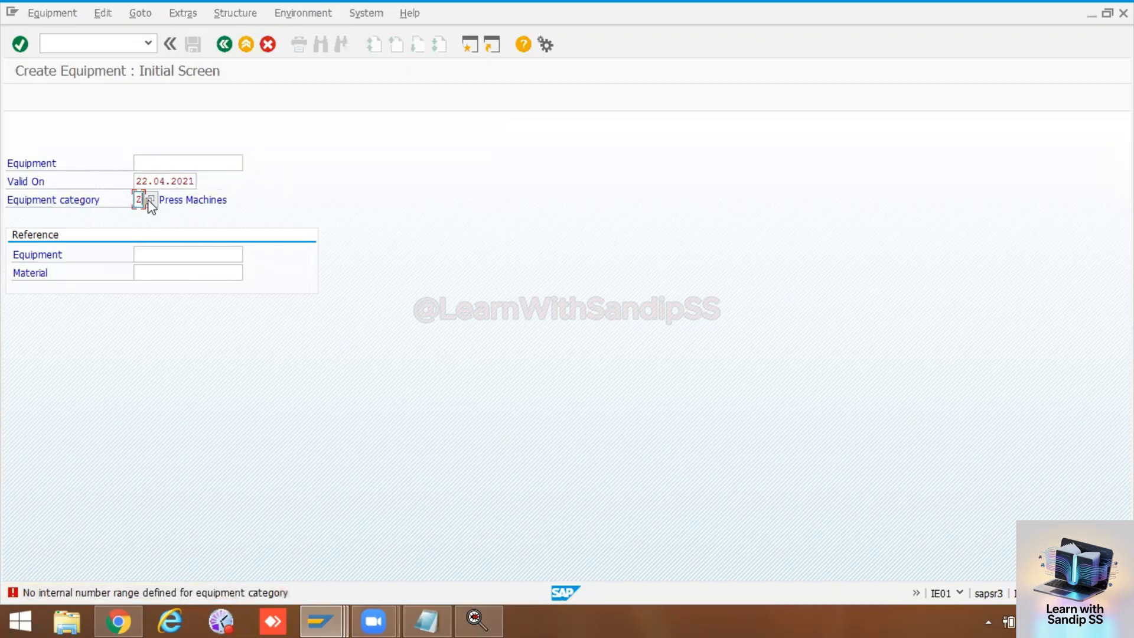
left_click(150, 200)
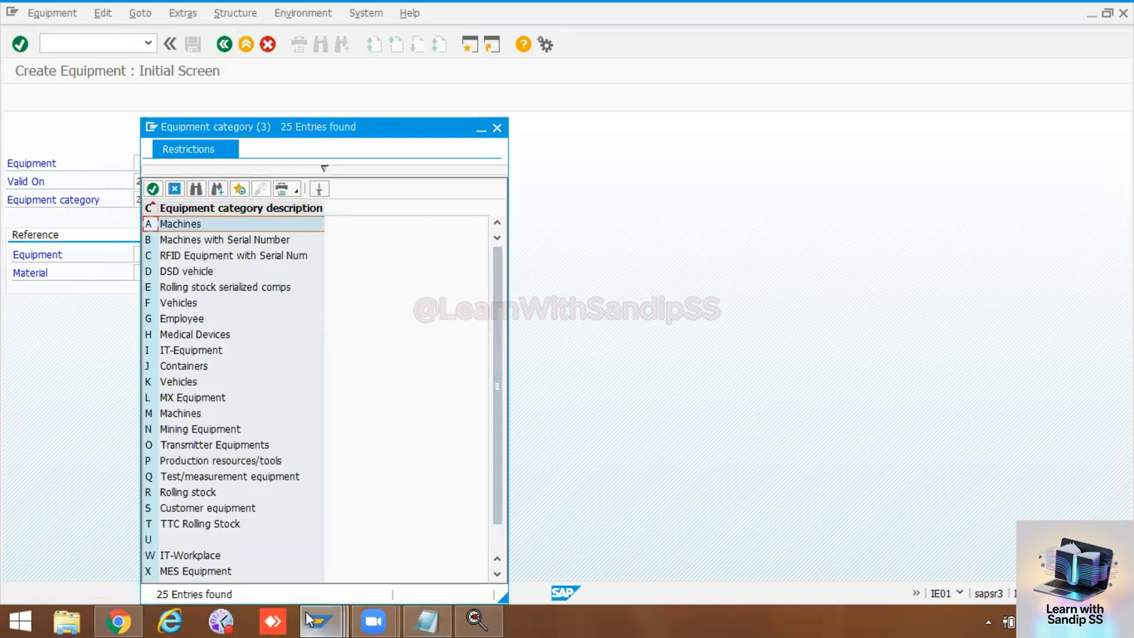
mouse_move(307, 620)
left_click(326, 524)
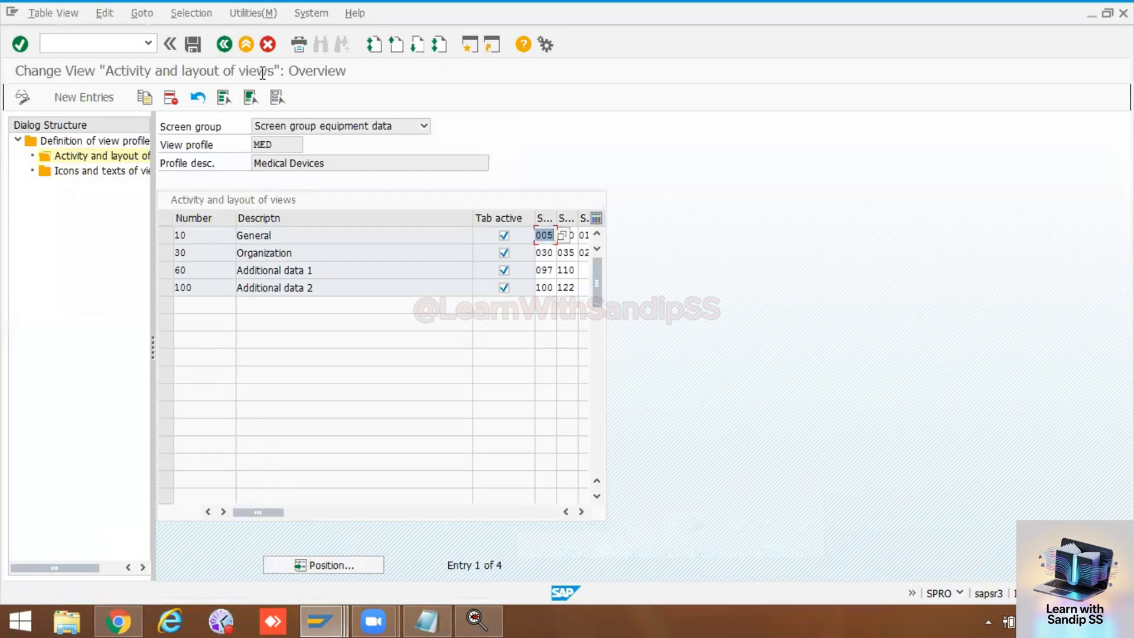
Step: Leave the view profile maintenance, return to the IMG and open the Maintain Equipment Category activity to look up the assigned view profiles
left_click(226, 46)
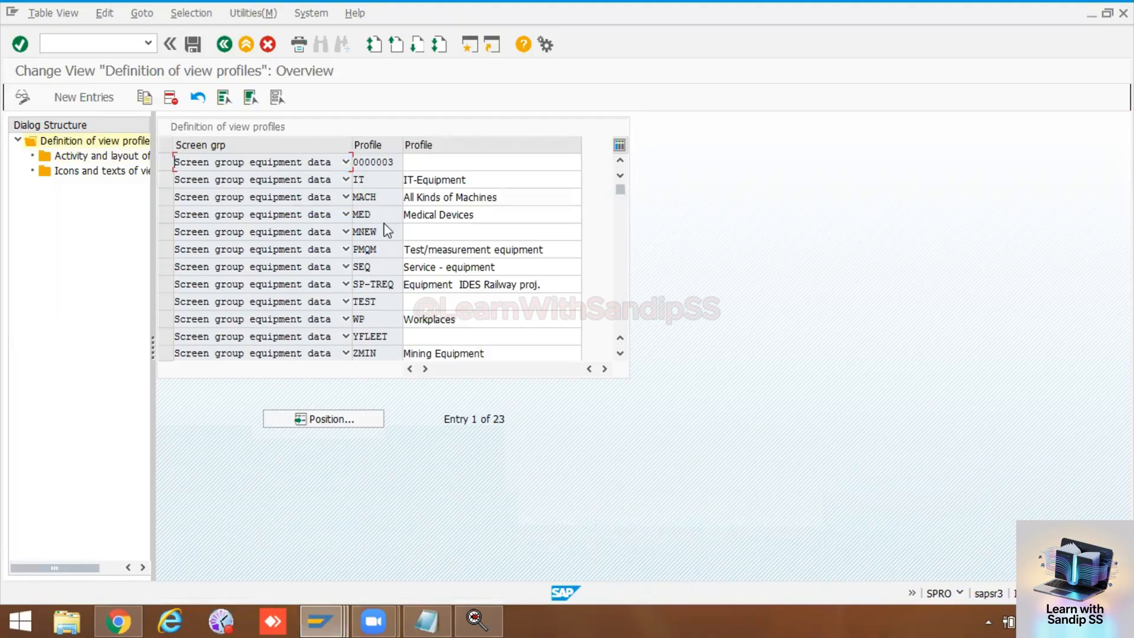
left_click(230, 49)
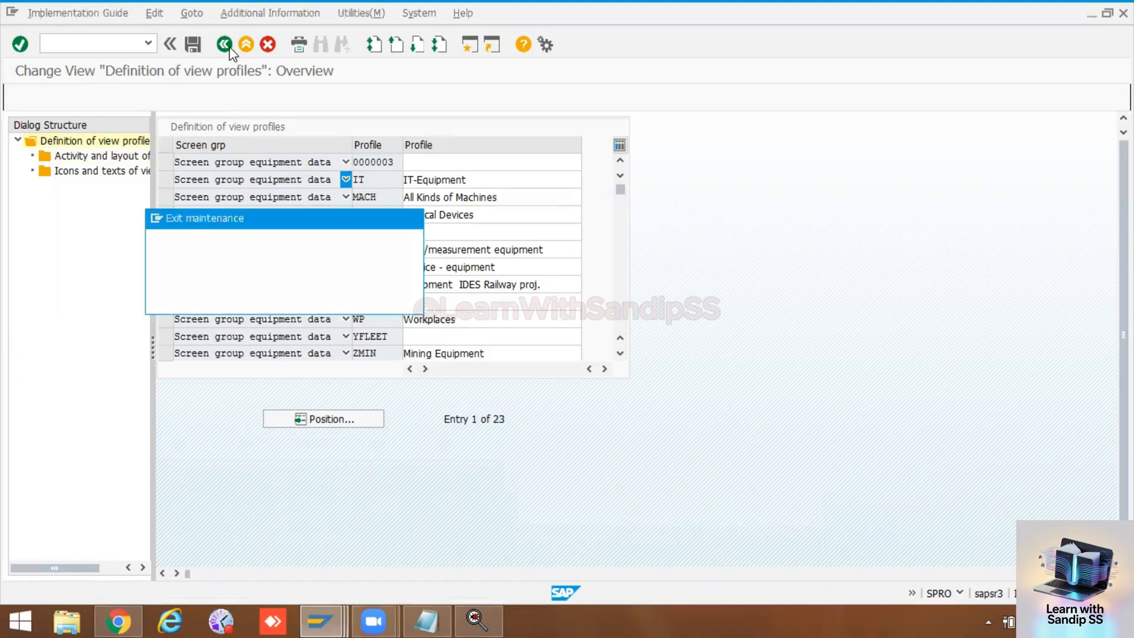
left_click(283, 299)
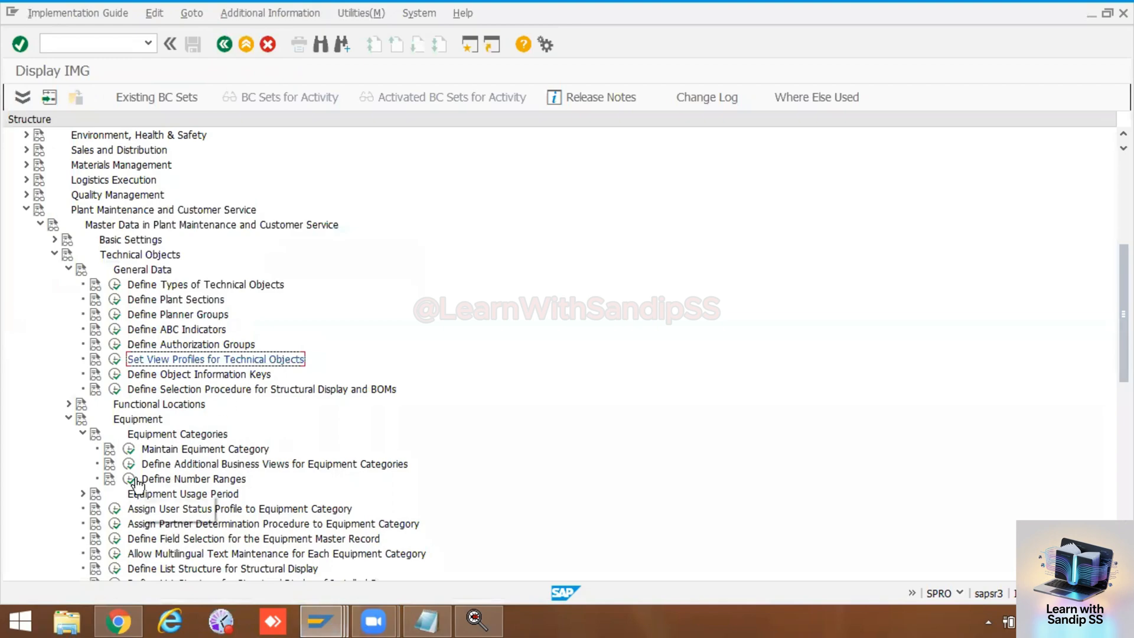
left_click(130, 449)
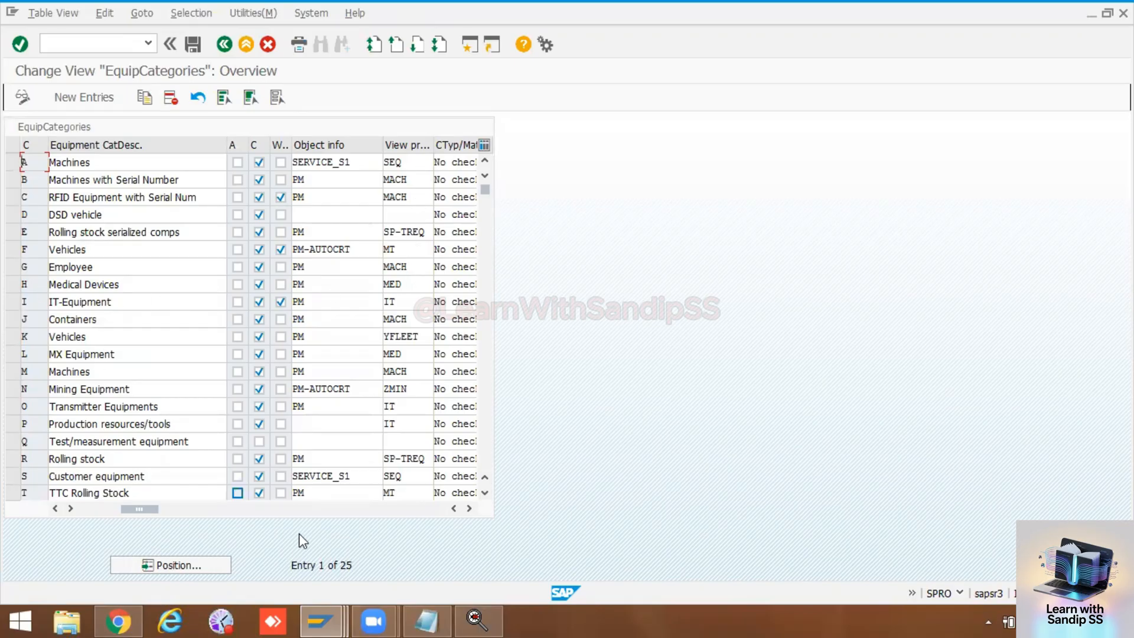
Step: Switch to the Create Equipment session, choose equipment category H (Medical Devices) and continue to the general data of the new equipment
left_click(321, 620)
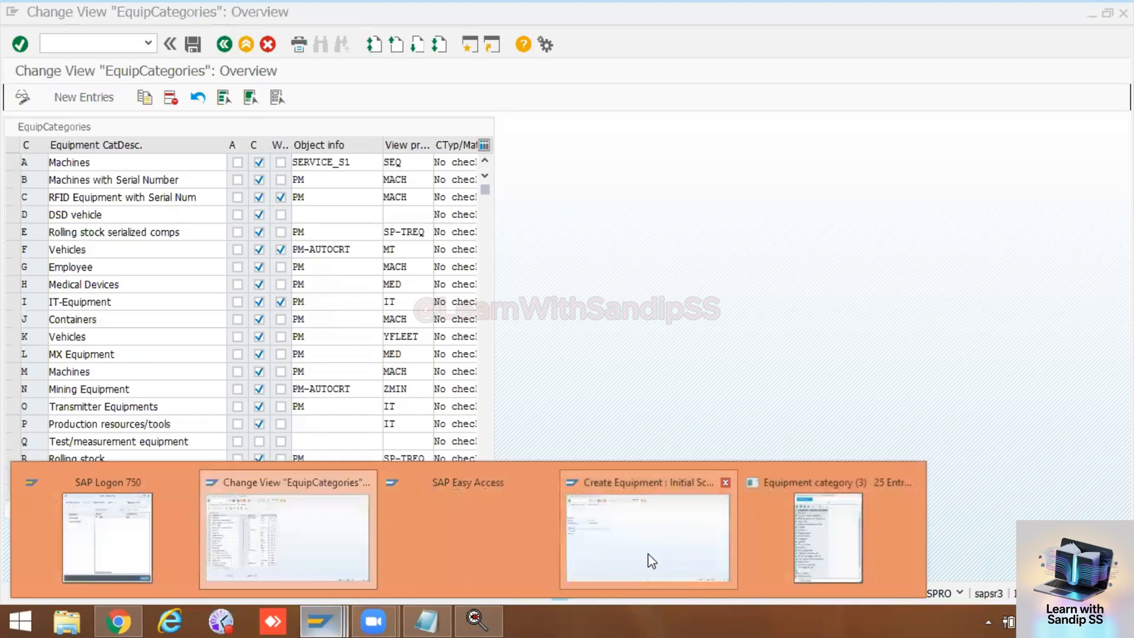
left_click(651, 560)
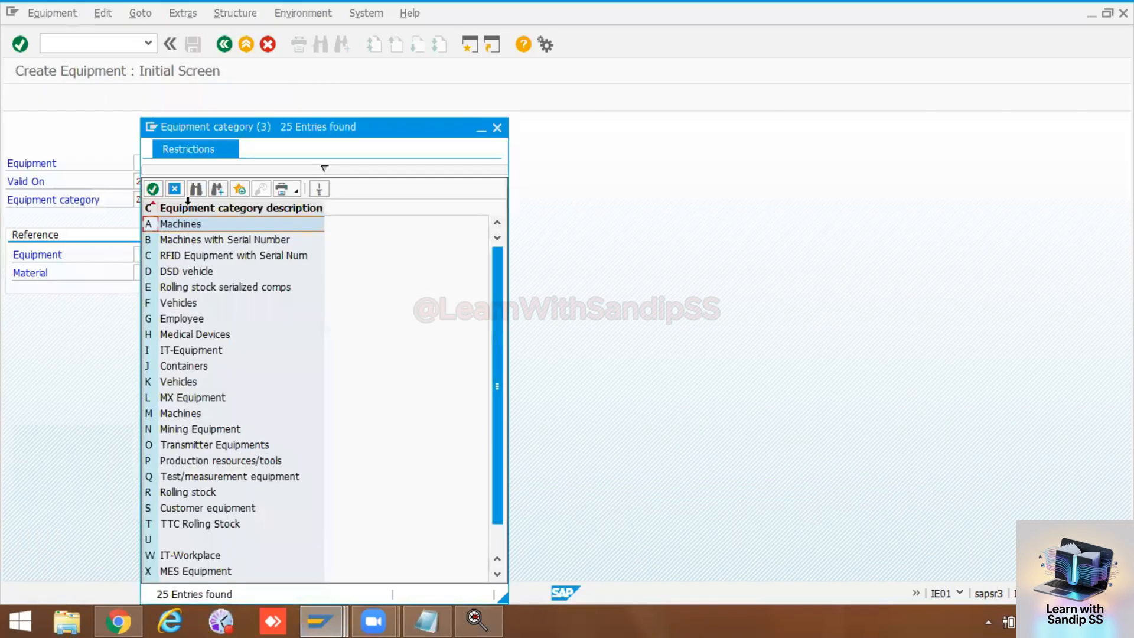
double_click(150, 331)
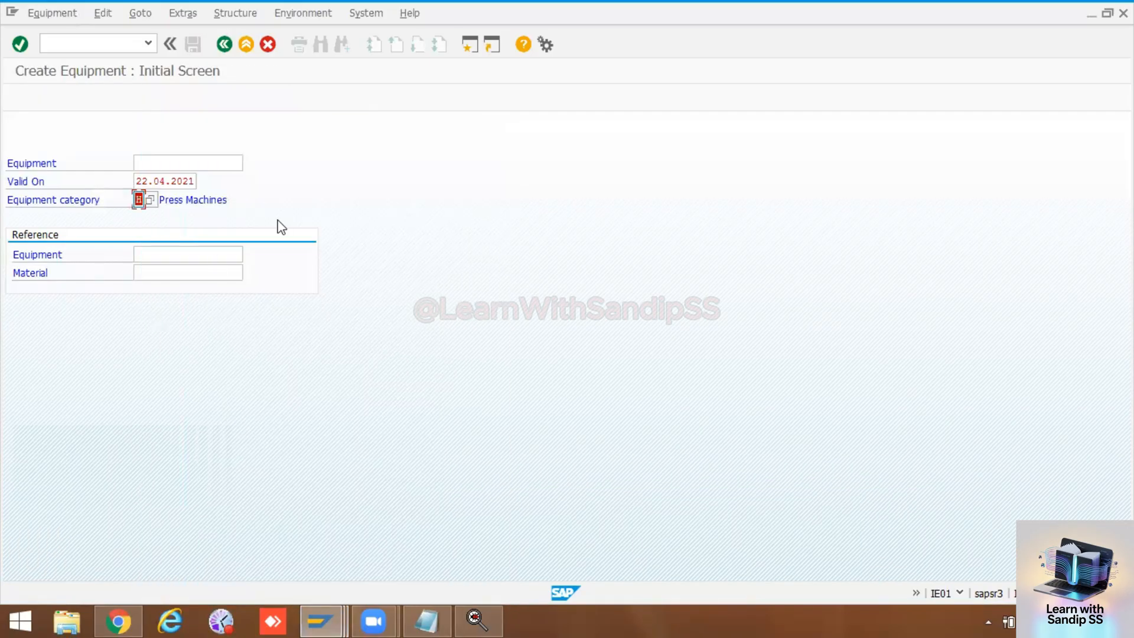
key("Return")
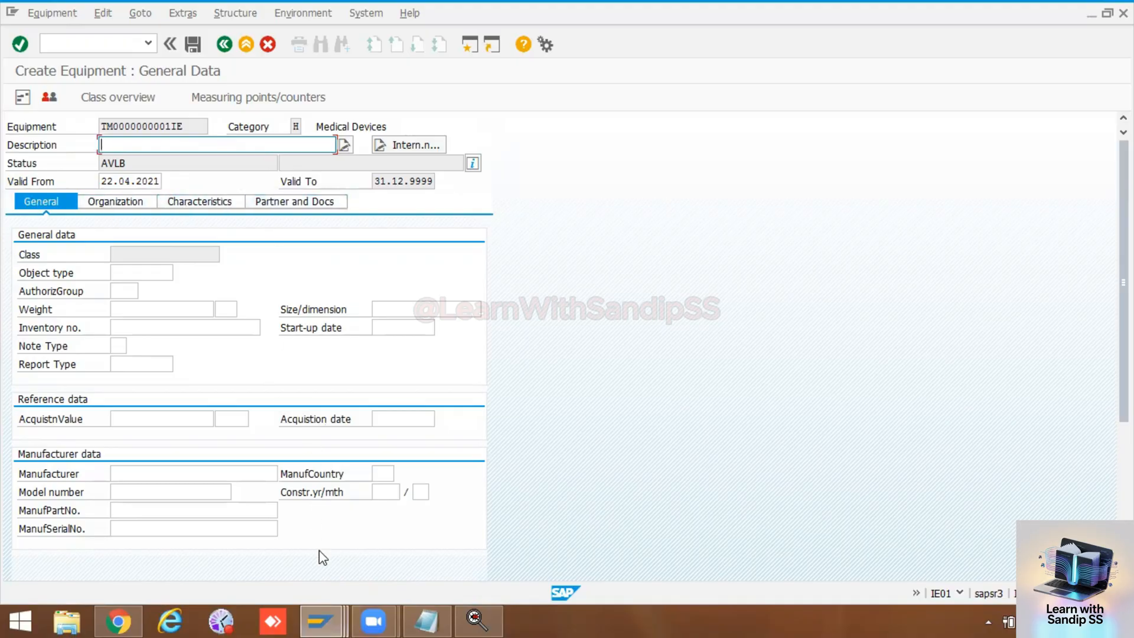
Step: Switch back to the equipment categories session, return to the IMG and select profile MED in Set View Profiles for Technical Objects
left_click(320, 620)
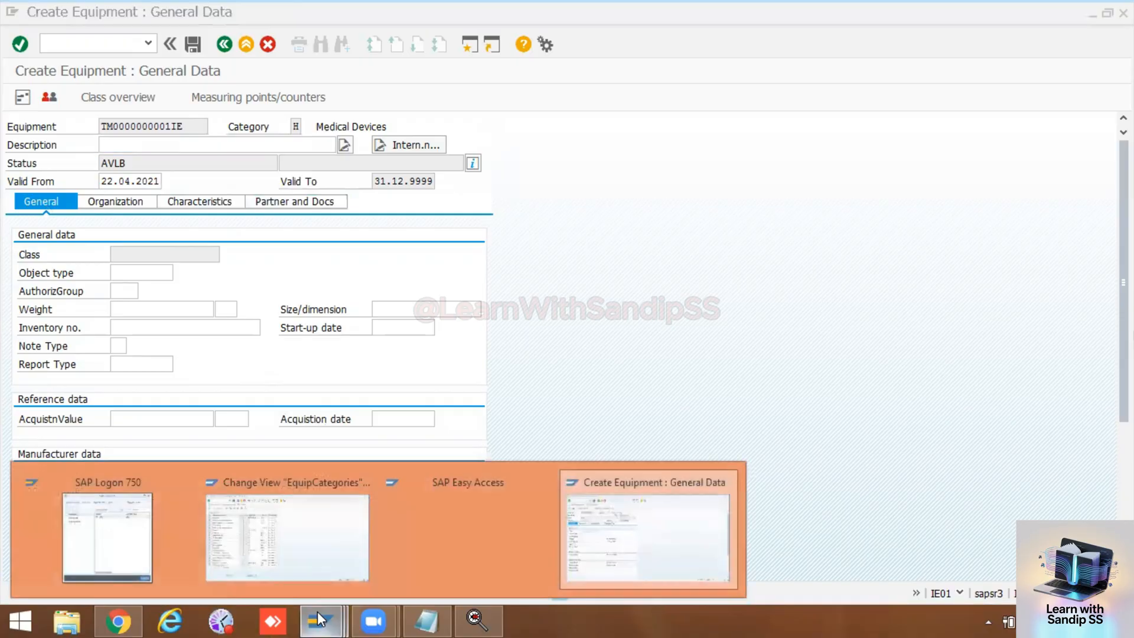
left_click(309, 540)
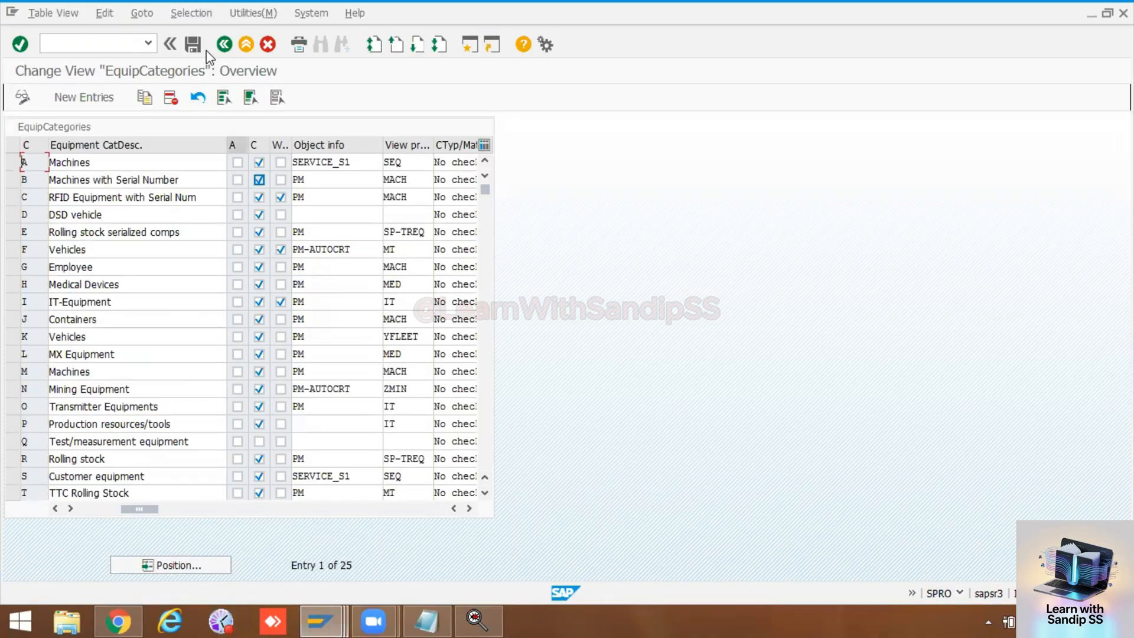
left_click(225, 46)
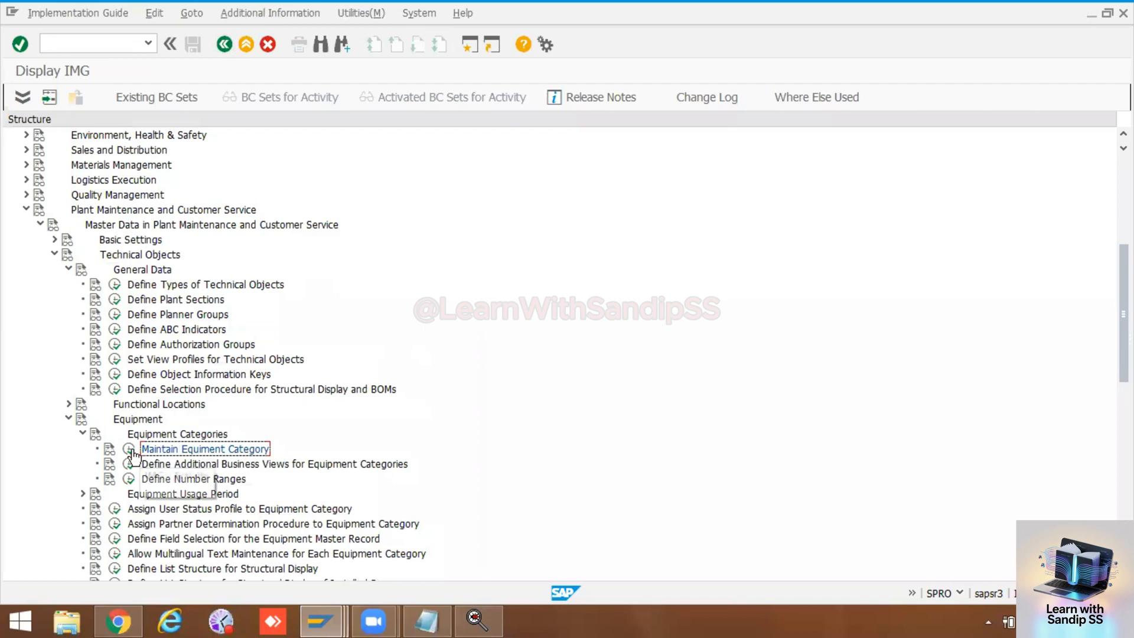
left_click(116, 361)
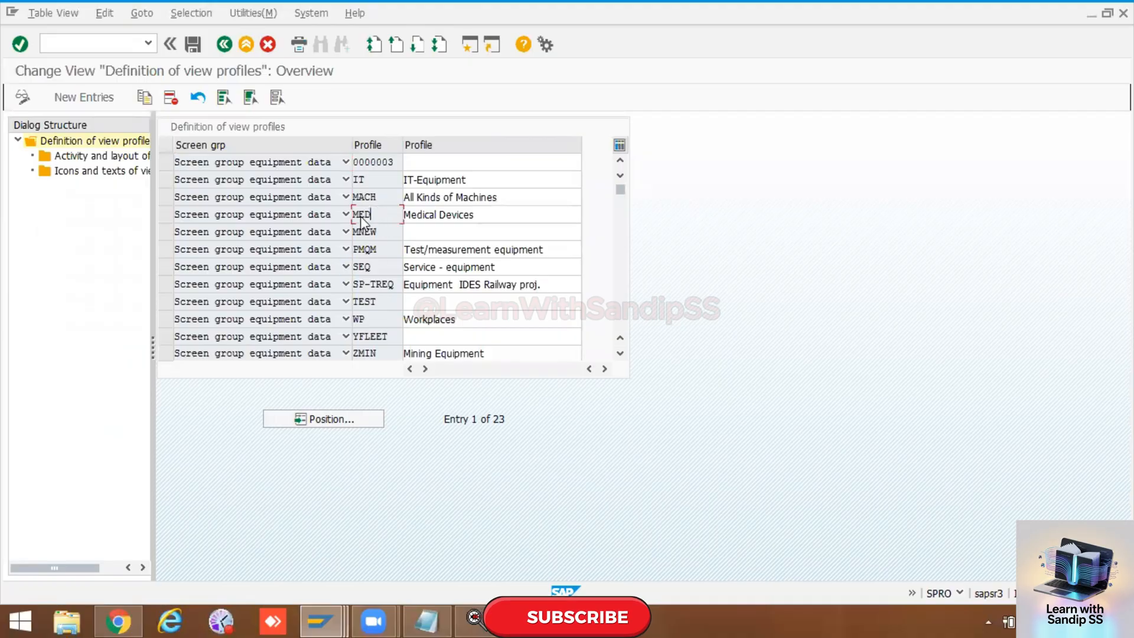
left_click(165, 214)
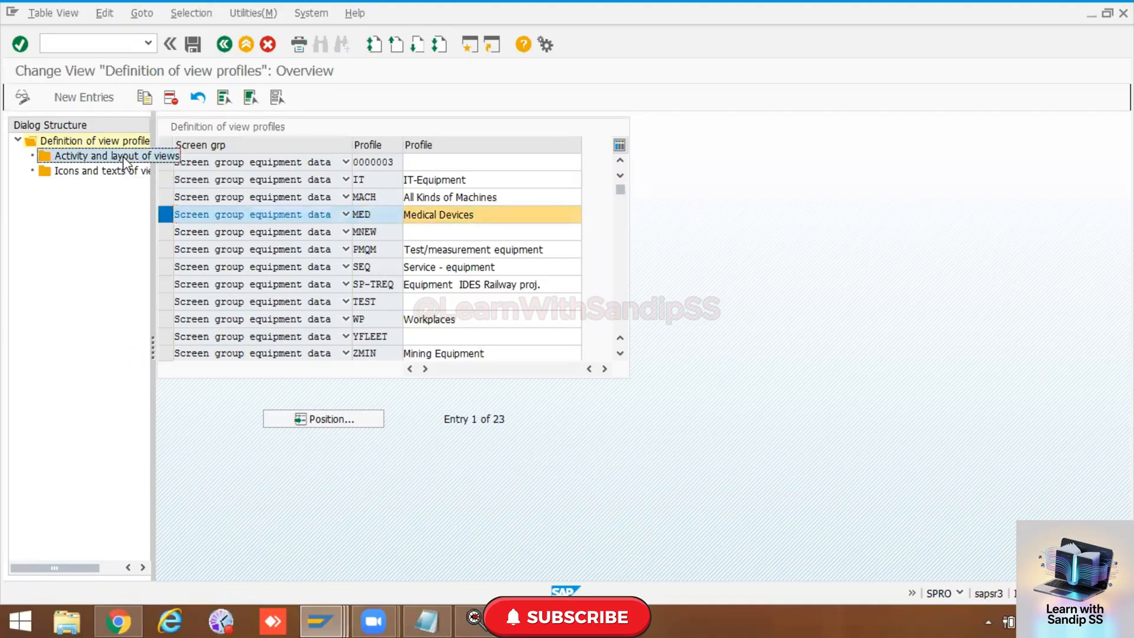